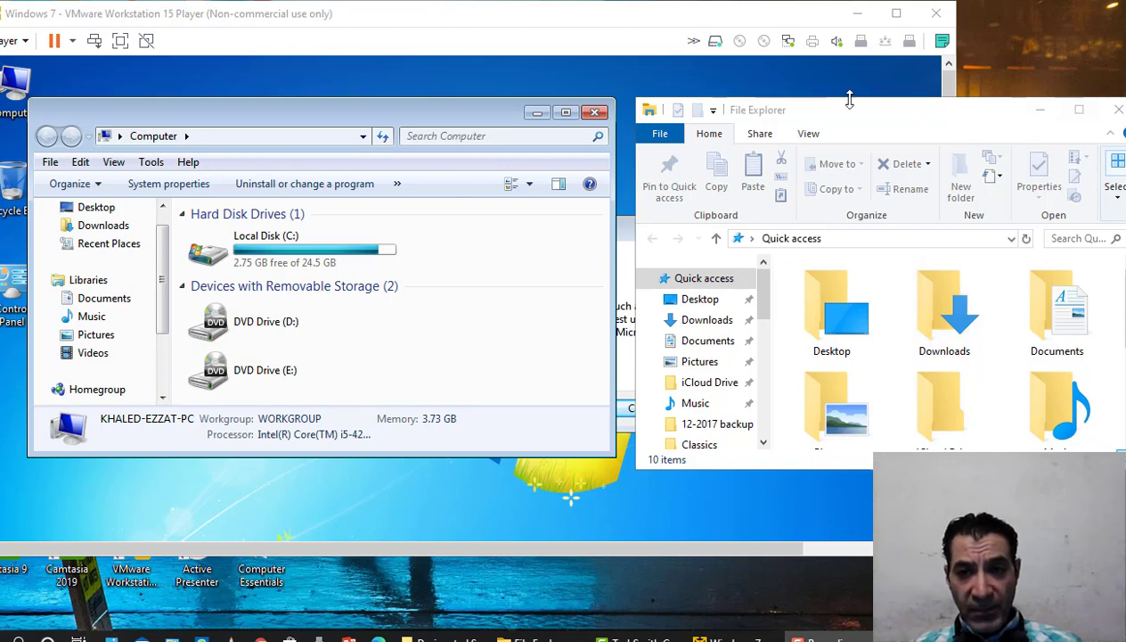
# - Switch to the Windows 7 virtual machine in full screen and close its open Computer window
pyautogui.click(560, 19)
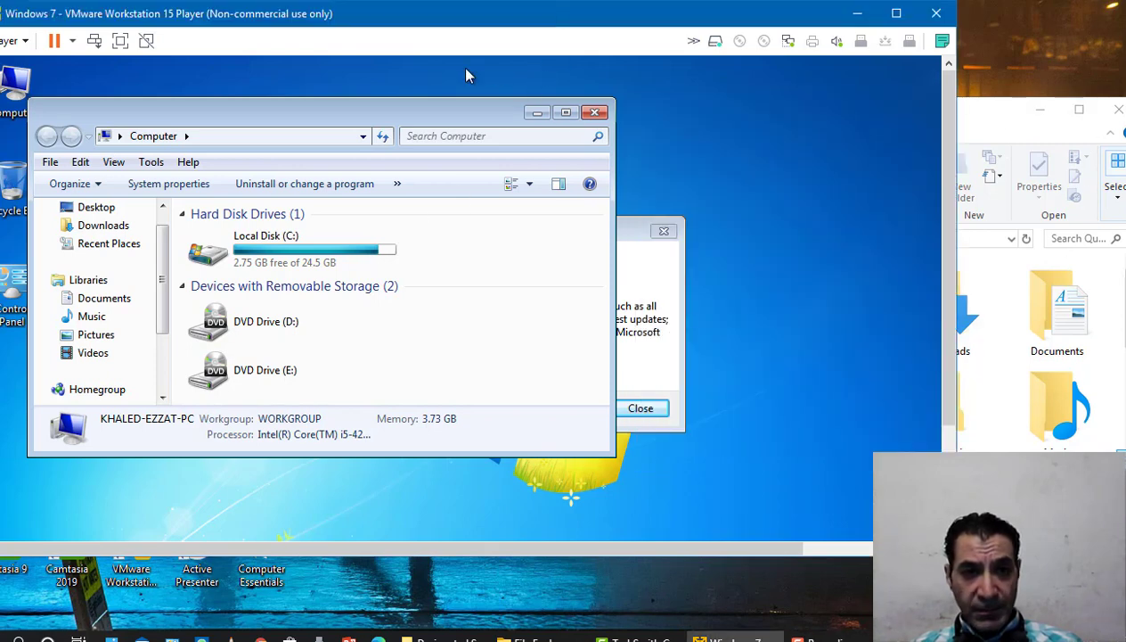
pyautogui.click(120, 40)
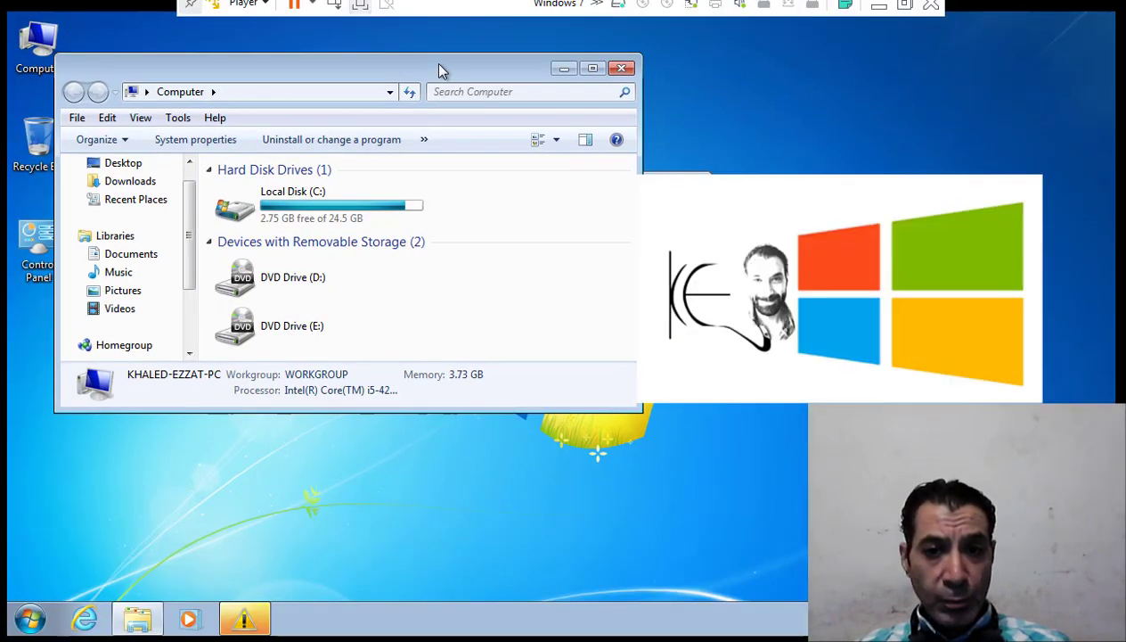
pyautogui.moveTo(439, 70); pyautogui.dragTo(455, 74)
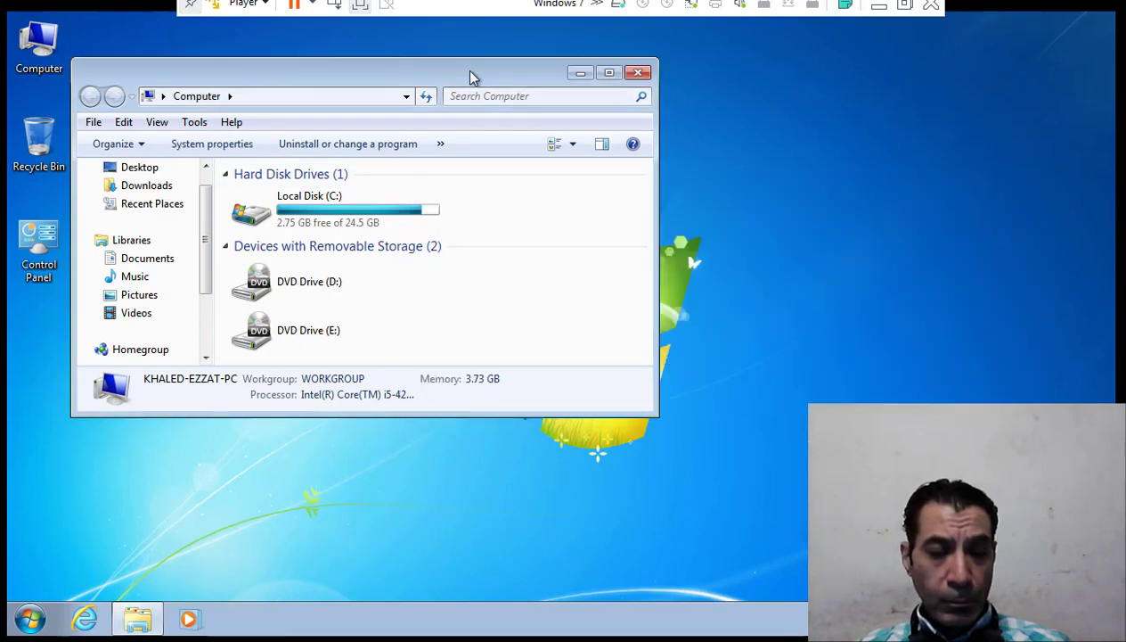
pyautogui.moveTo(468, 77); pyautogui.dragTo(599, 87)
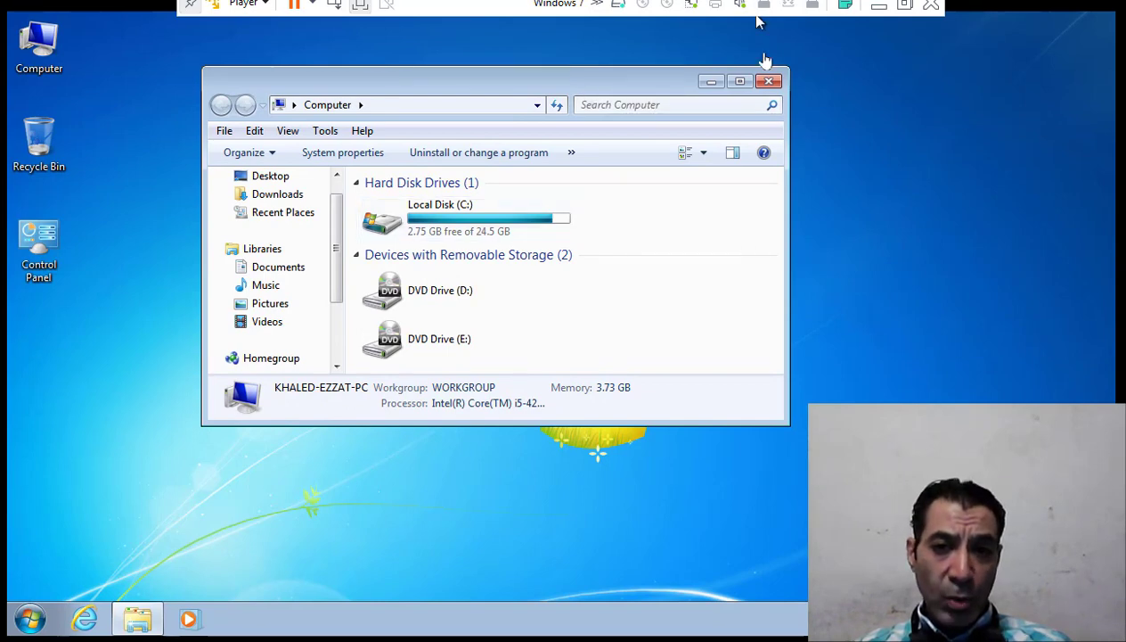
pyautogui.click(763, 84)
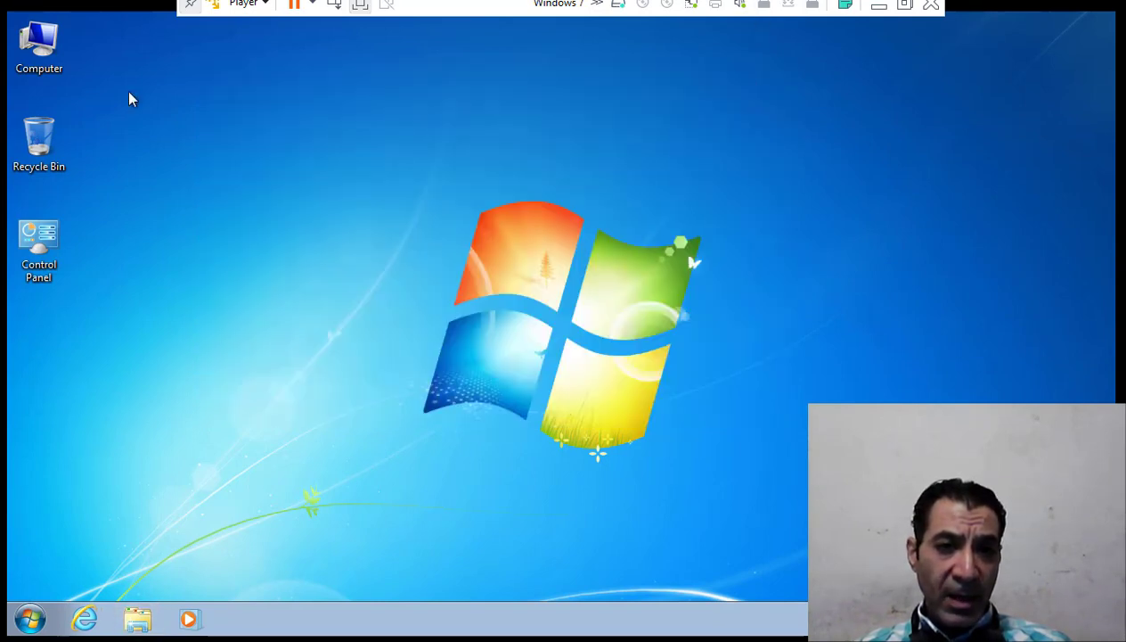
# - Open Computer from the desktop and browse into Local Disk (C:)
pyautogui.click(40, 45)
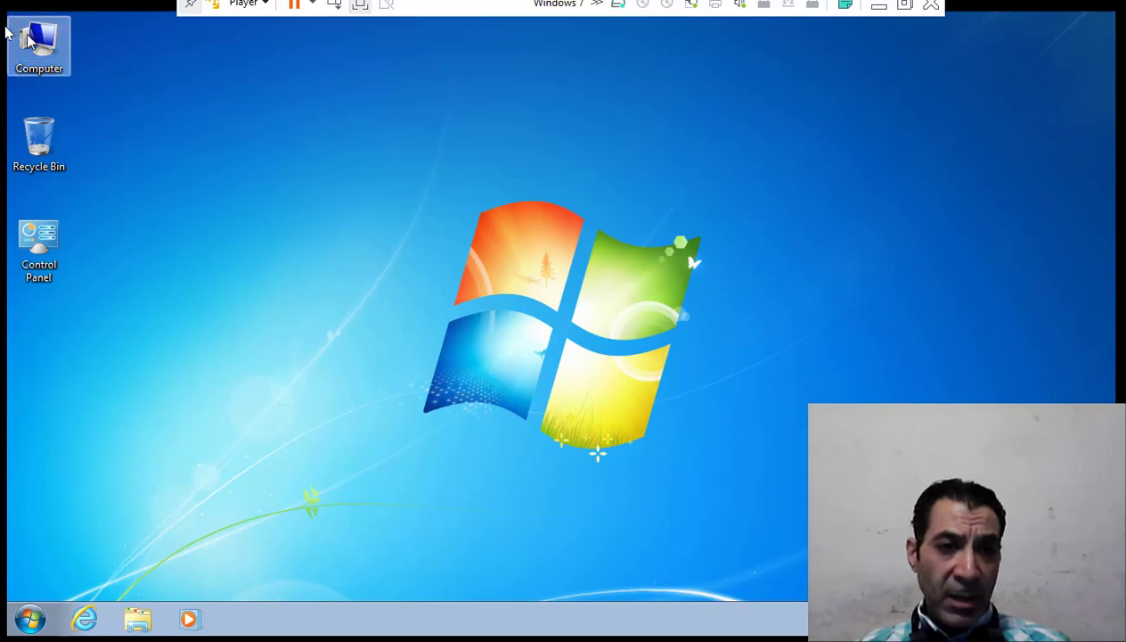
pyautogui.doubleClick(43, 45)
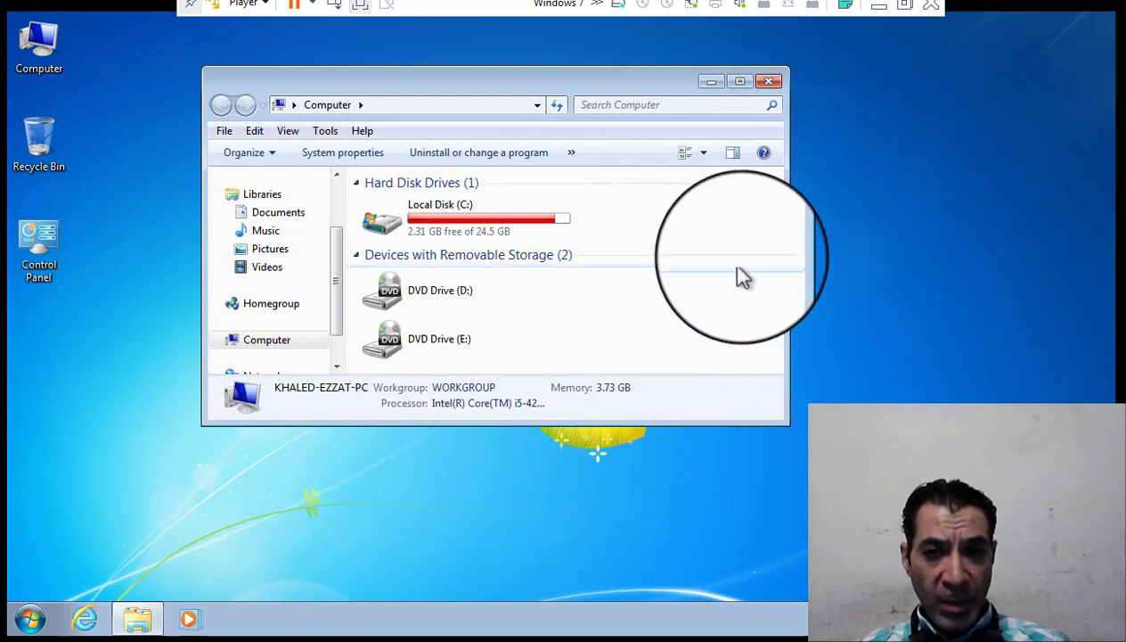
pyautogui.click(736, 155)
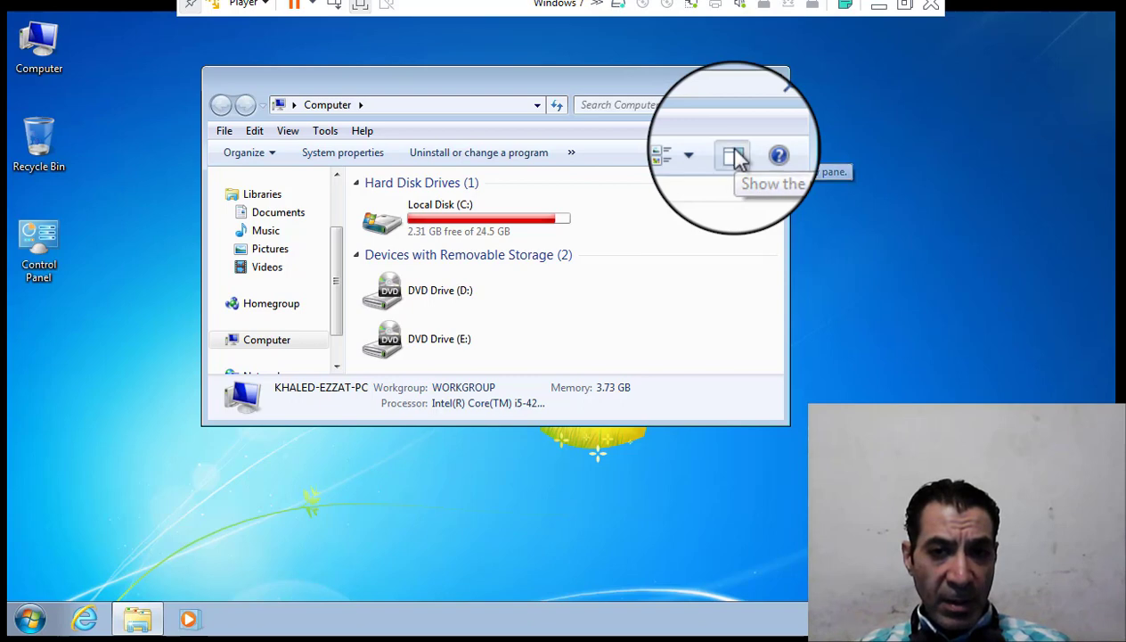
pyautogui.click(733, 155)
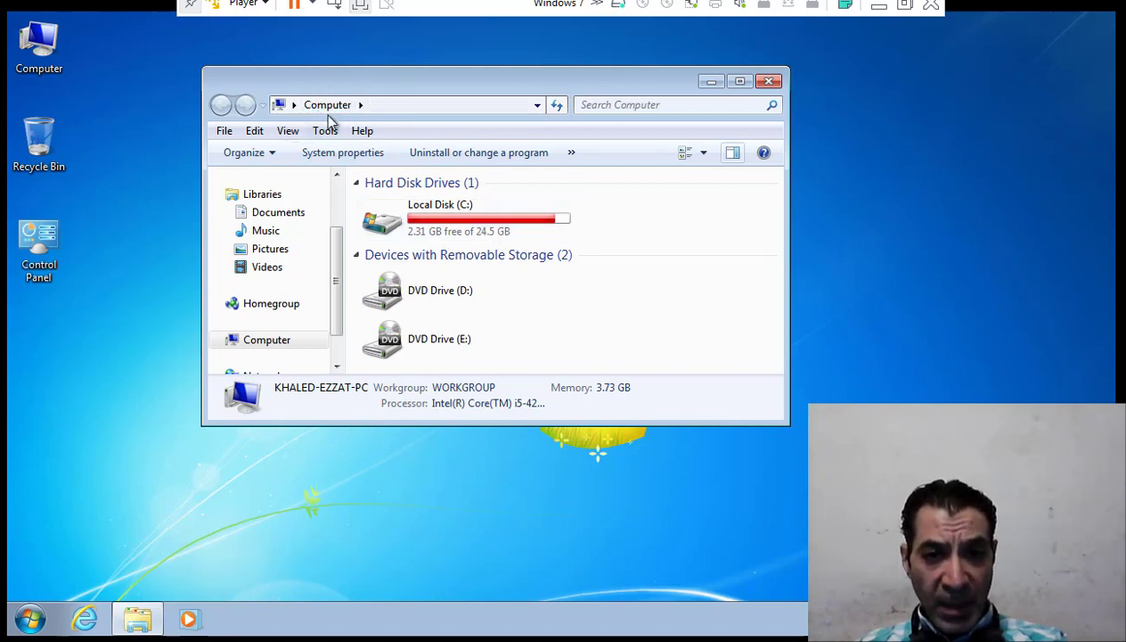
pyautogui.click(436, 220)
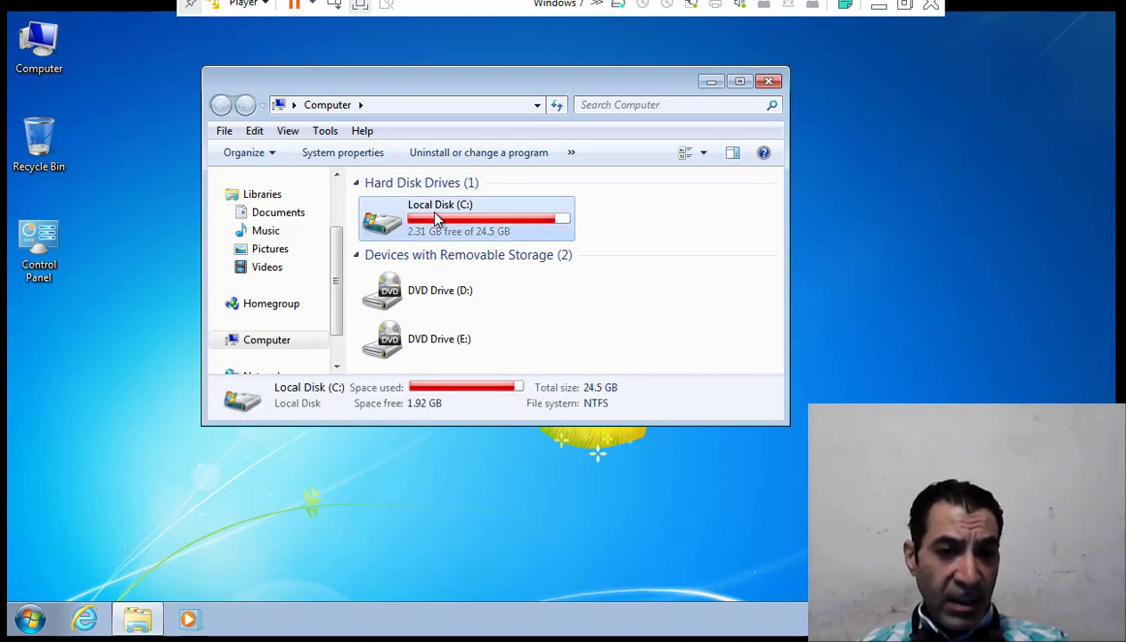
pyautogui.doubleClick(521, 234)
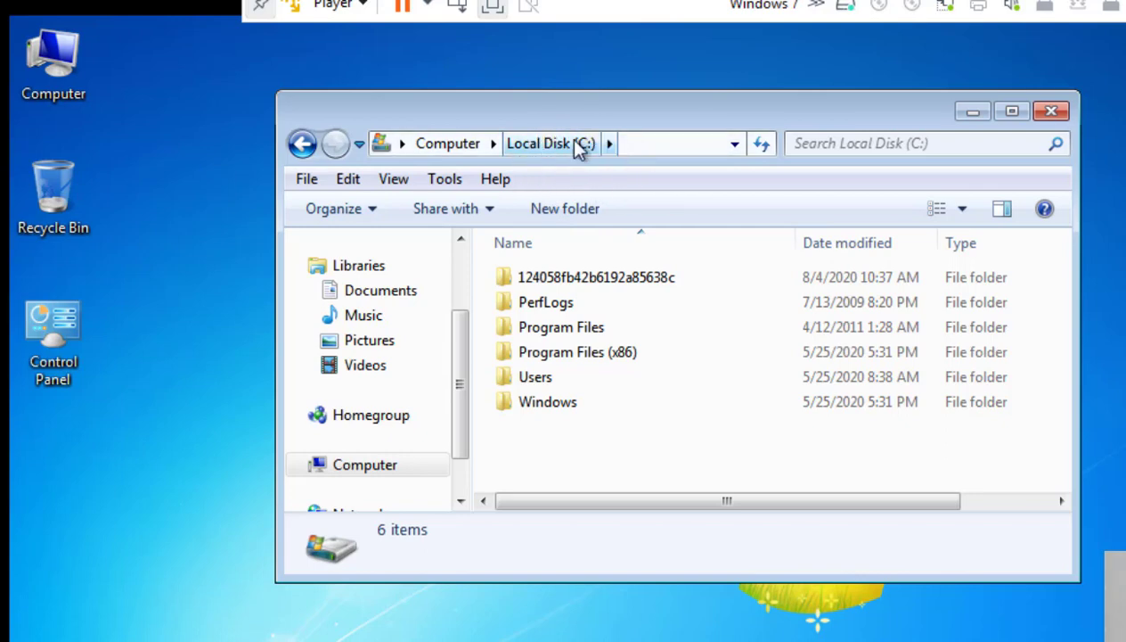
pyautogui.rightClick(660, 462)
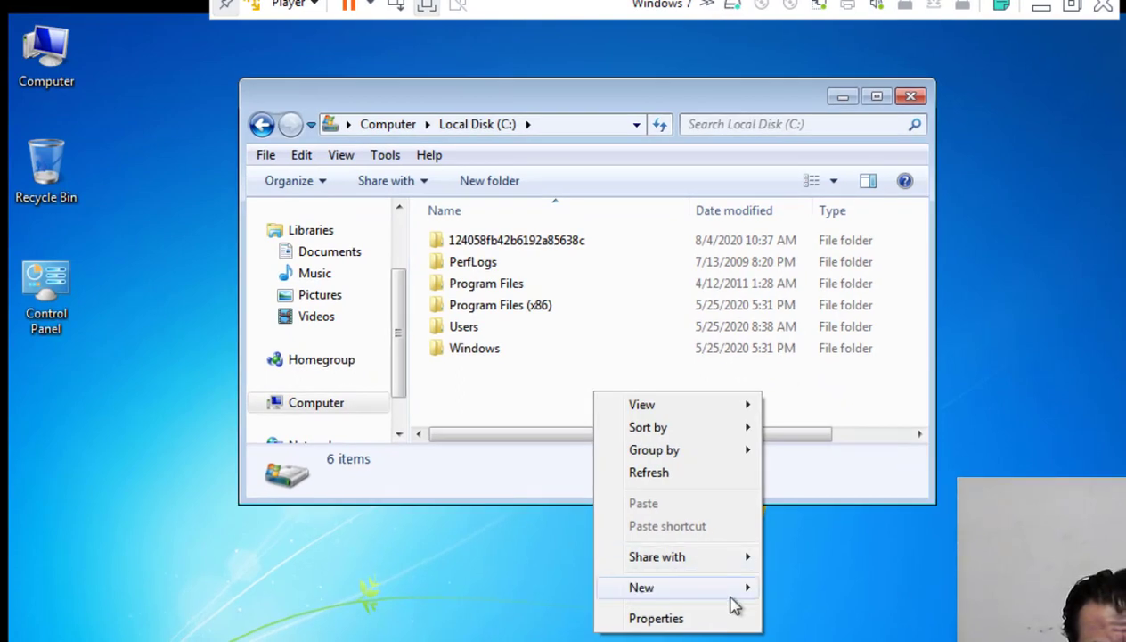
pyautogui.moveTo(733, 597)
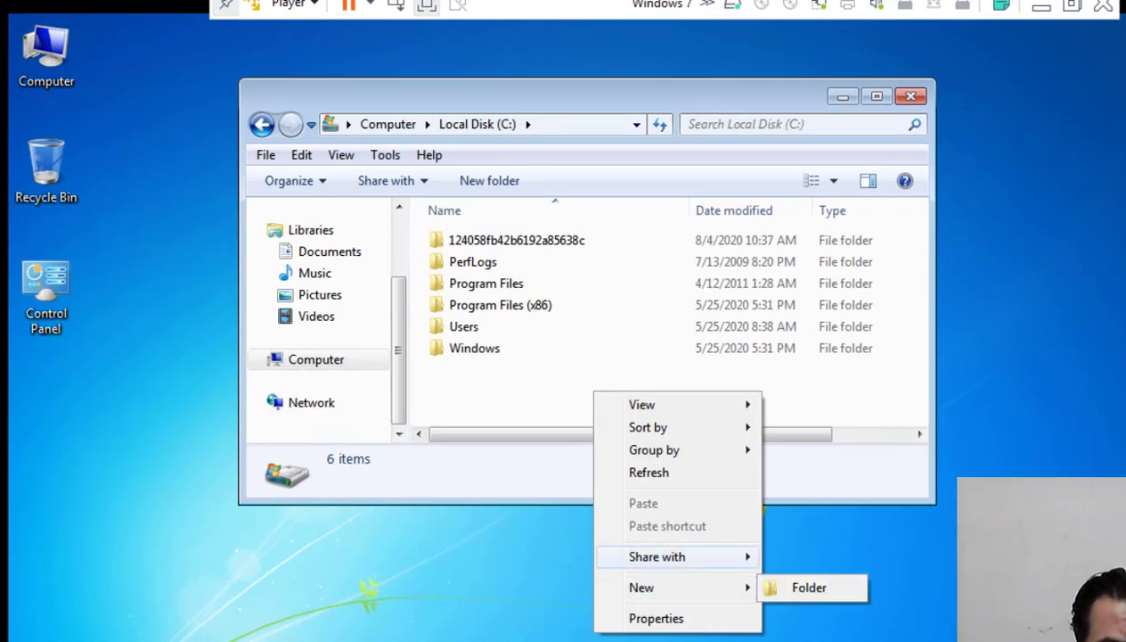
pyautogui.click(354, 197)
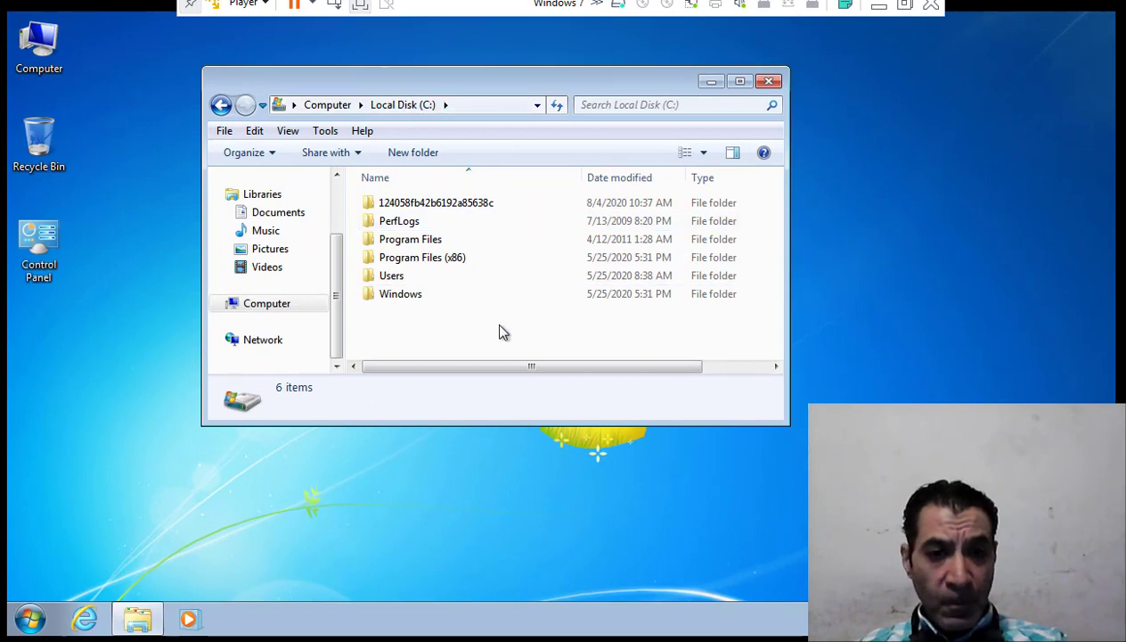
# - Create a new folder in the root of Local Disk (C:) and name it with the owner's first name
pyautogui.click(420, 161)
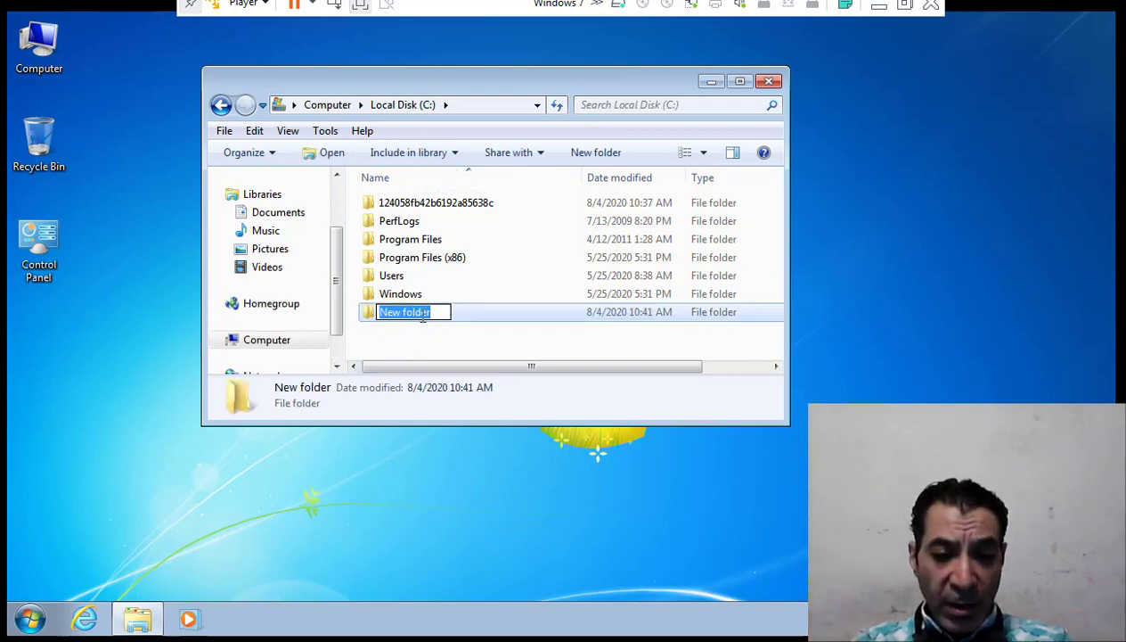
pyautogui.write('Kh')
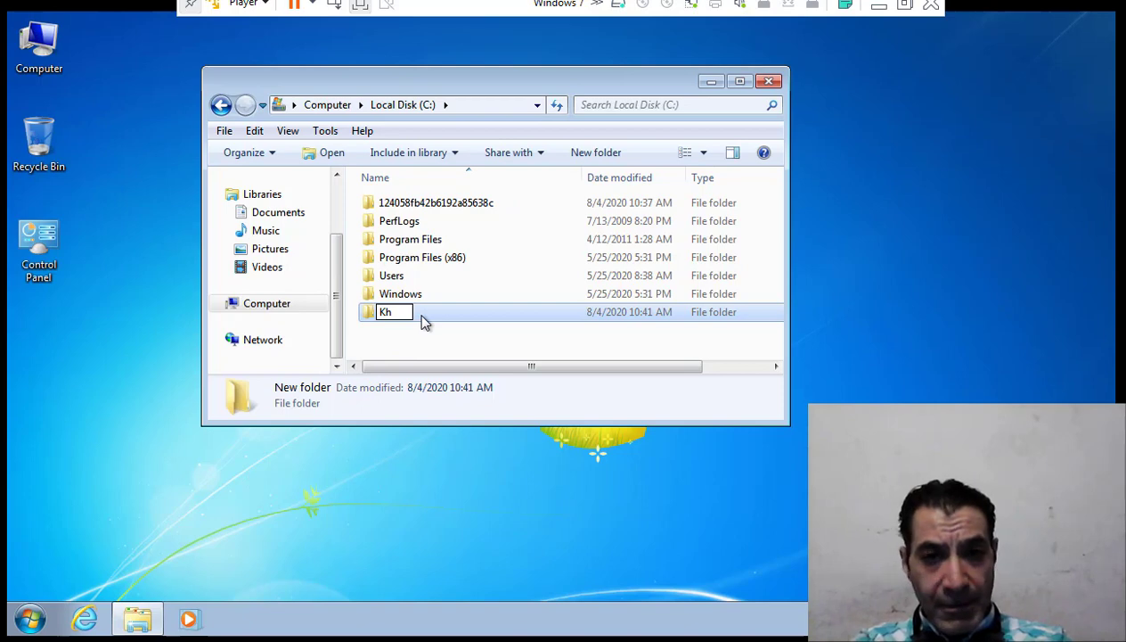
pyautogui.write('aled')
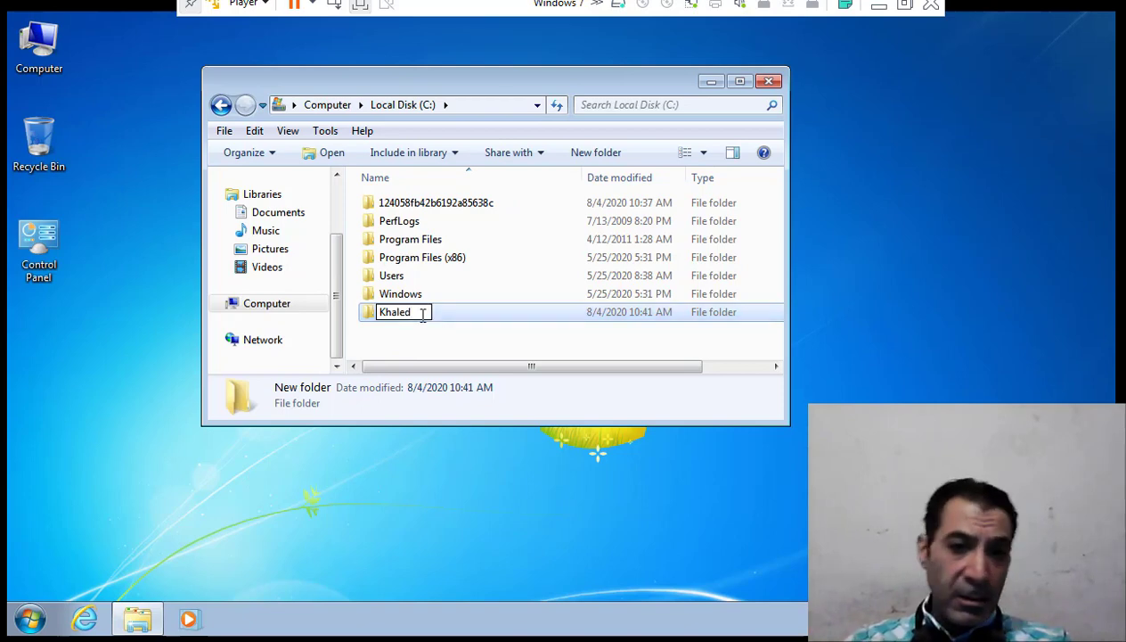
pyautogui.press('Return')
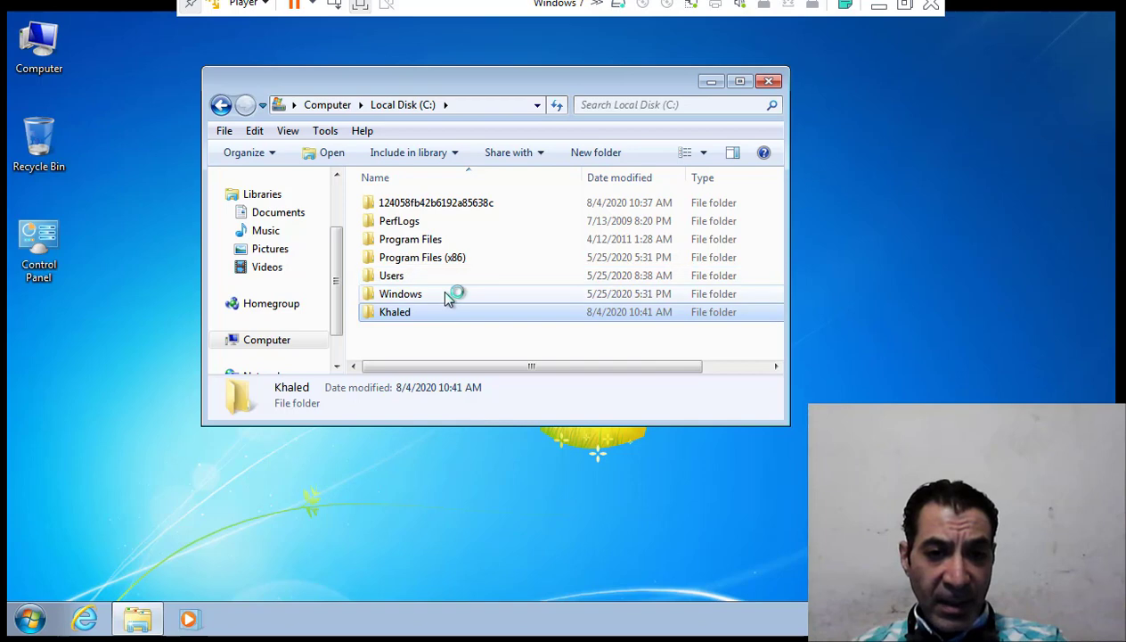
# - Open the newly named folder on drive C: and create a subfolder named 11 inside it
pyautogui.doubleClick(437, 318)
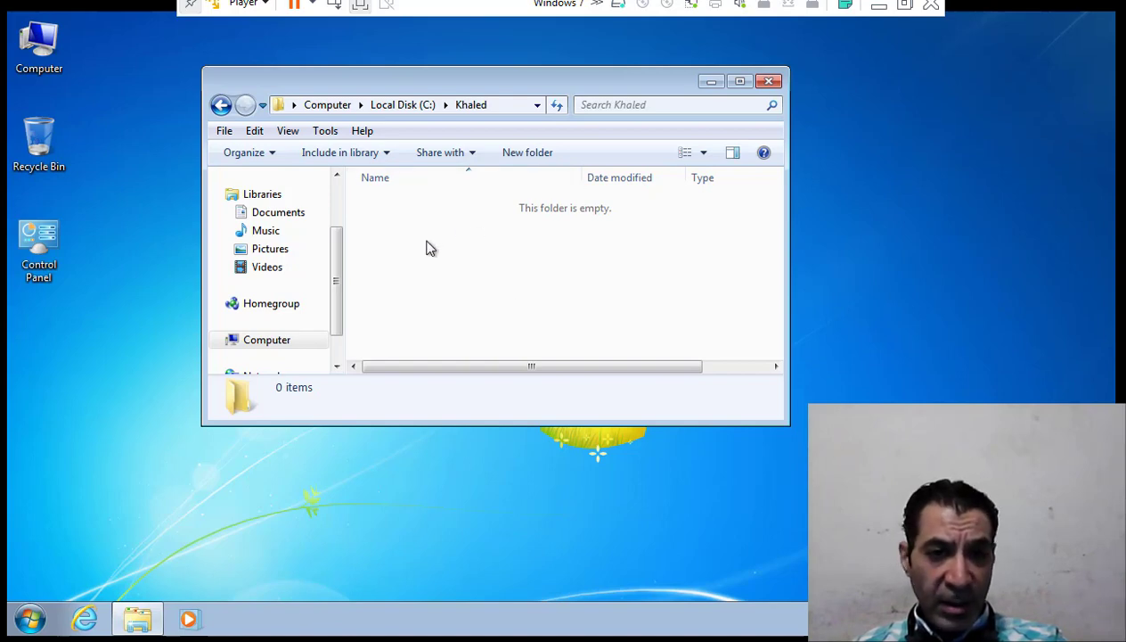
pyautogui.click(535, 152)
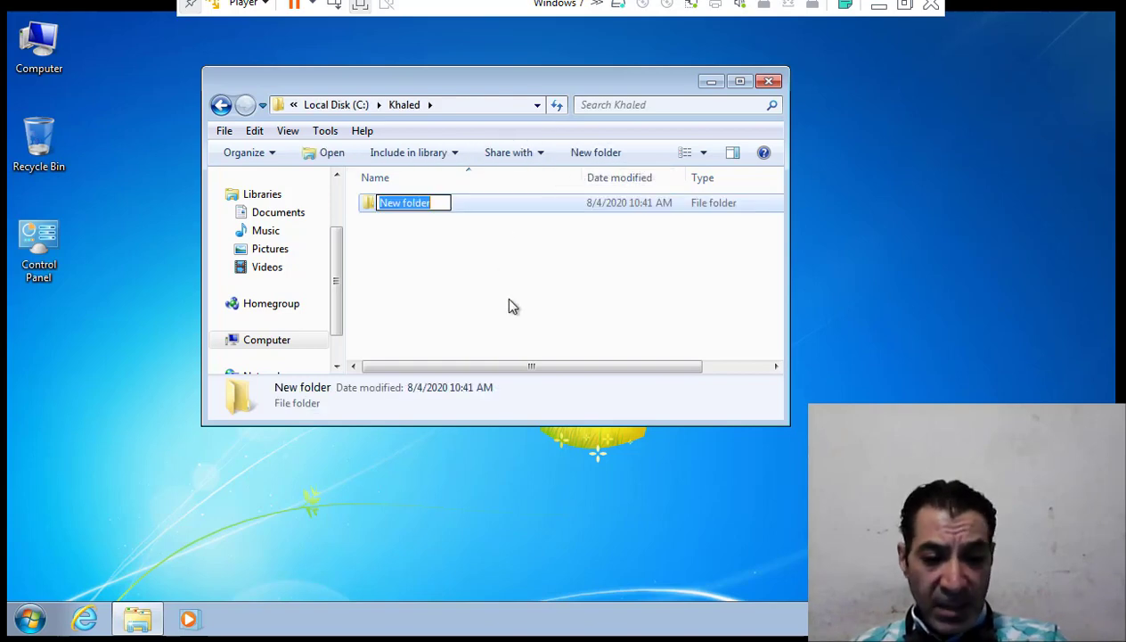
pyautogui.press('End')
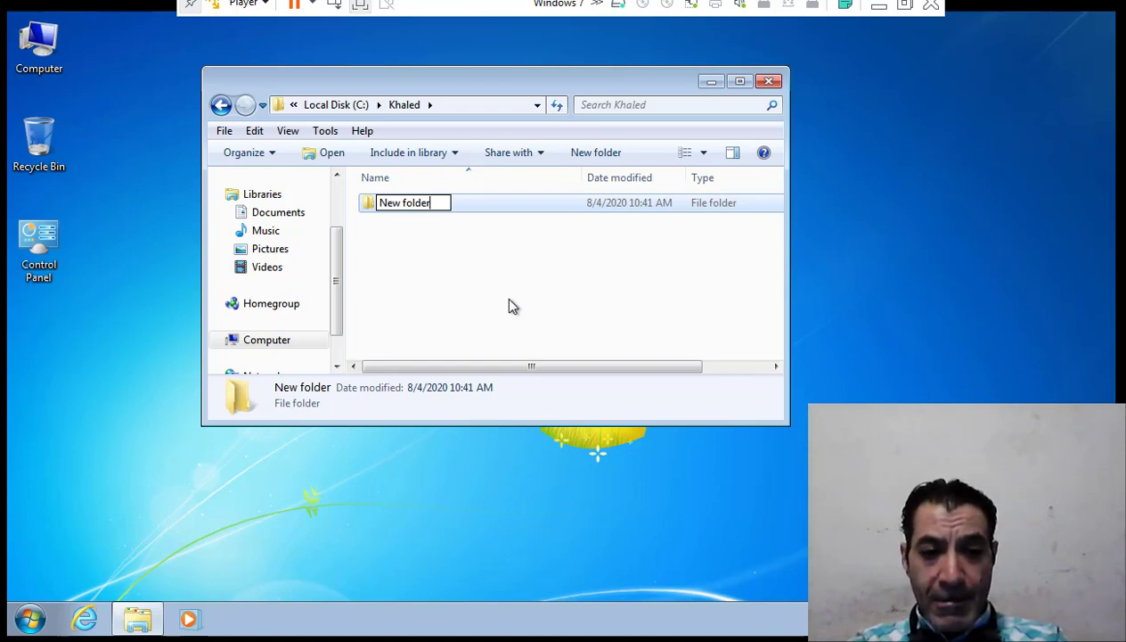
pyautogui.press('BackSpace')
pyautogui.press('BackSpace')
pyautogui.press('BackSpace')
pyautogui.press('BackSpace')
pyautogui.press('BackSpace')
pyautogui.press('BackSpace')
pyautogui.press('BackSpace')
pyautogui.press('BackSpace')
pyautogui.press('BackSpace')
pyautogui.press('BackSpace')
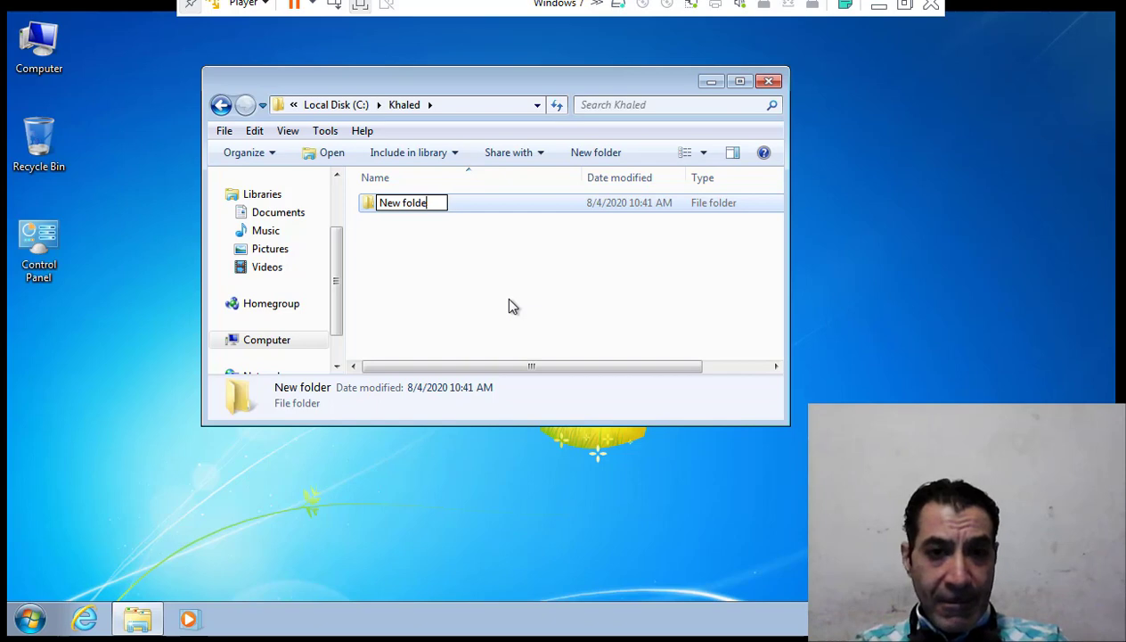
pyautogui.write('11')
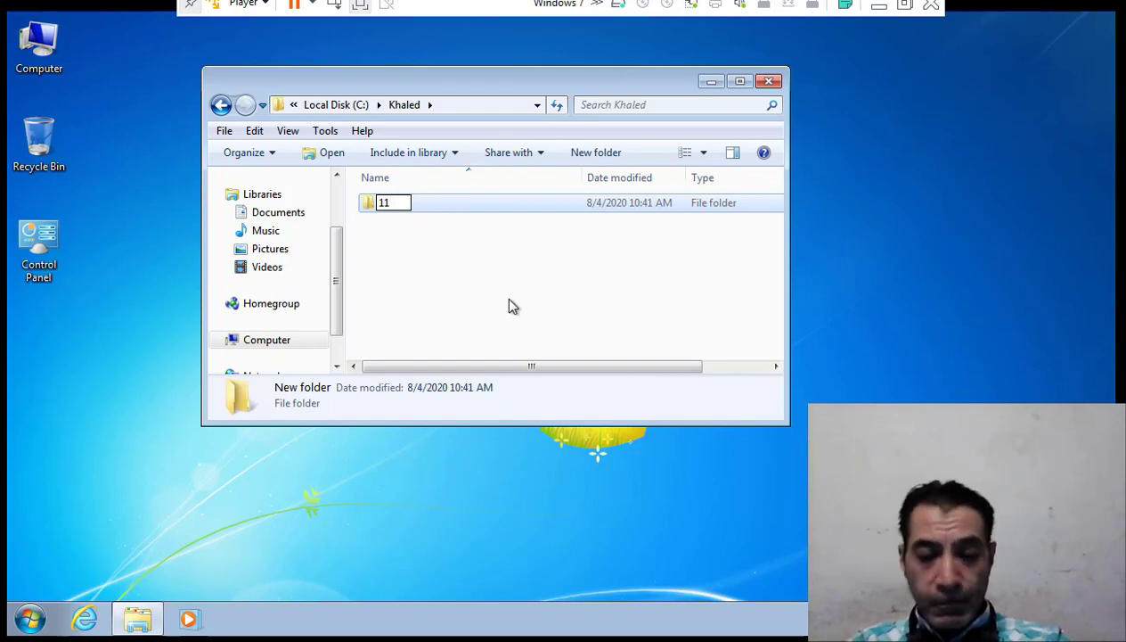
pyautogui.press('Return')
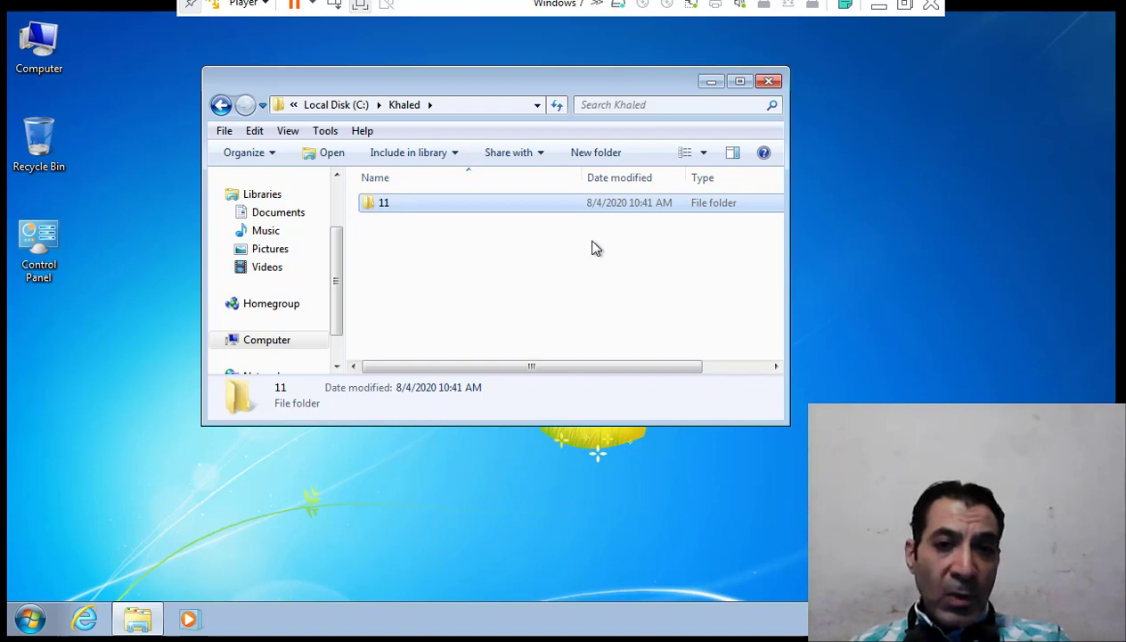
# - Create a second subfolder named 22 beside folder 11 and minimize the folder window
pyautogui.click(604, 160)
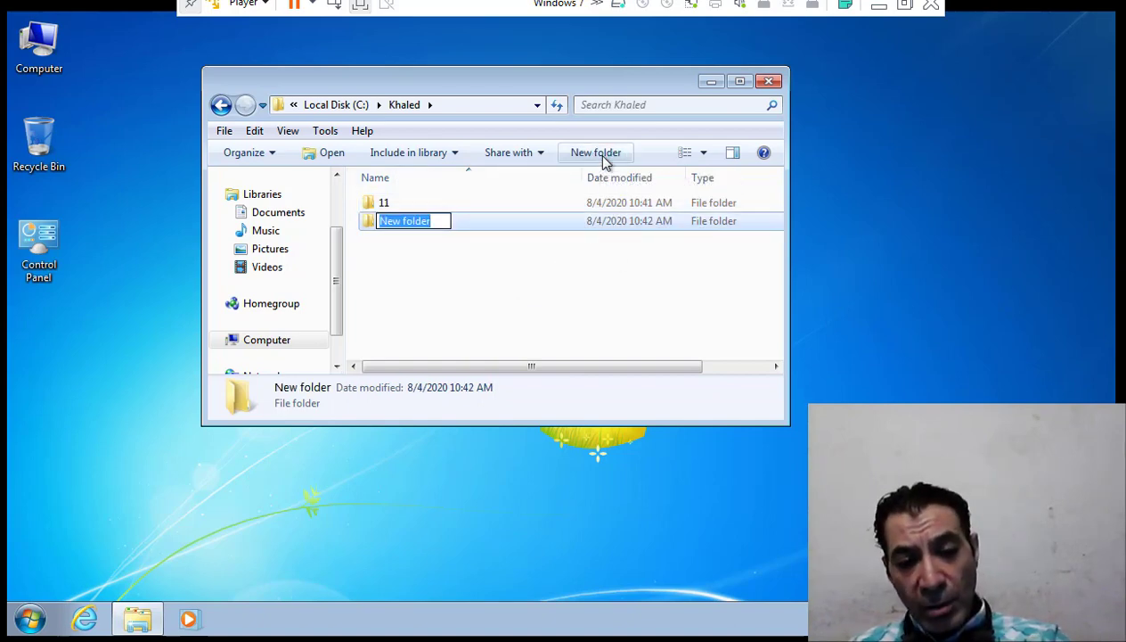
pyautogui.write('22')
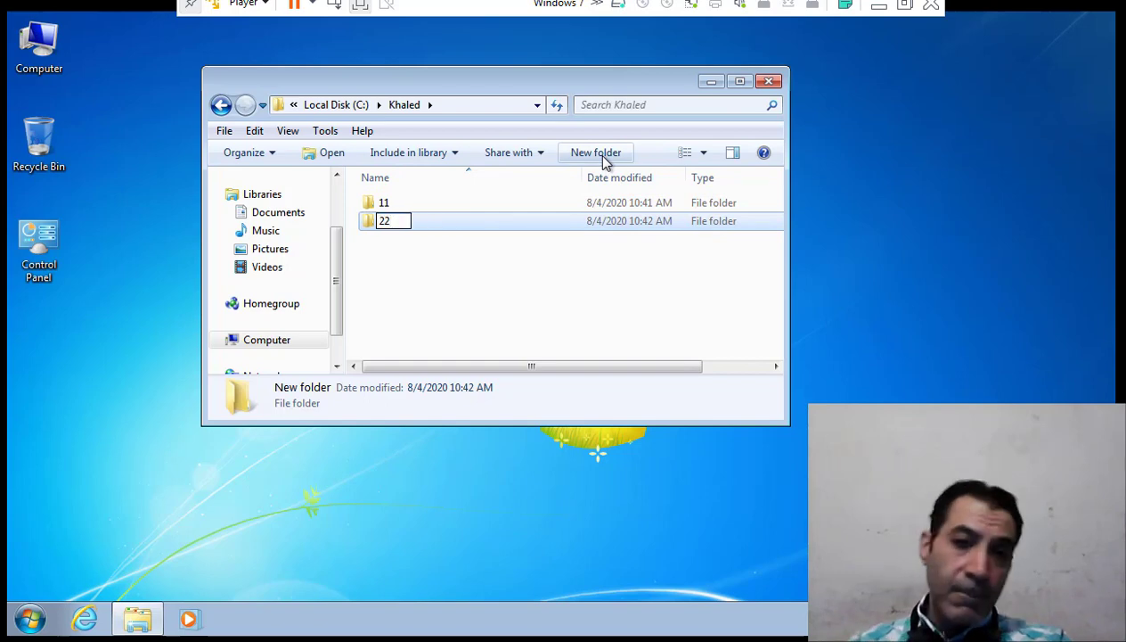
pyautogui.press('Return')
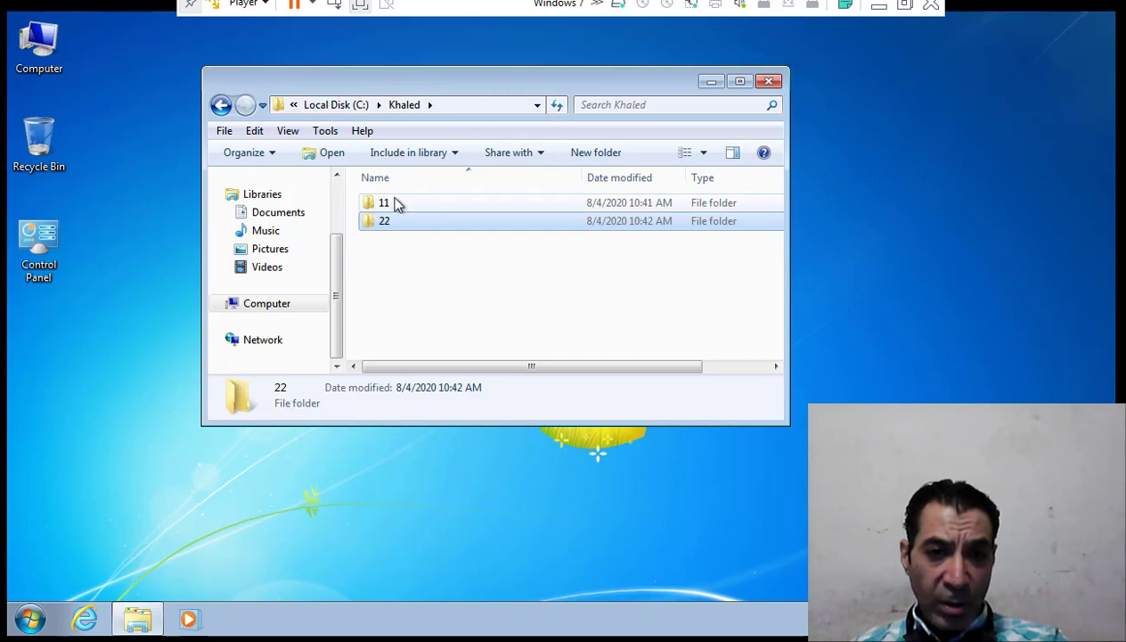
pyautogui.moveTo(403, 203)
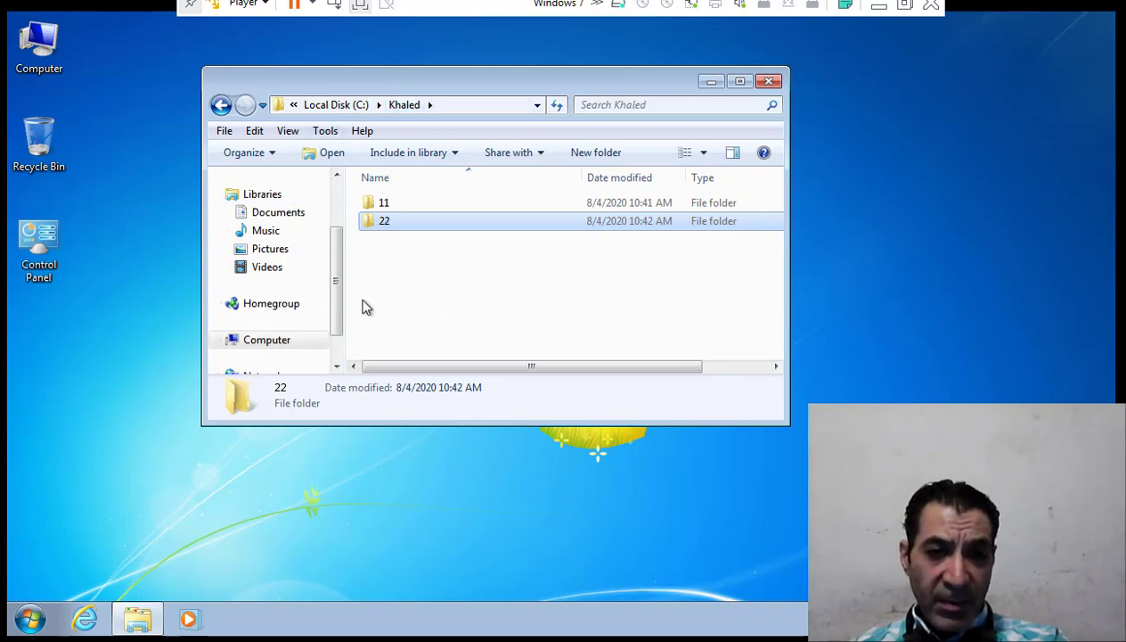
pyautogui.moveTo(412, 227)
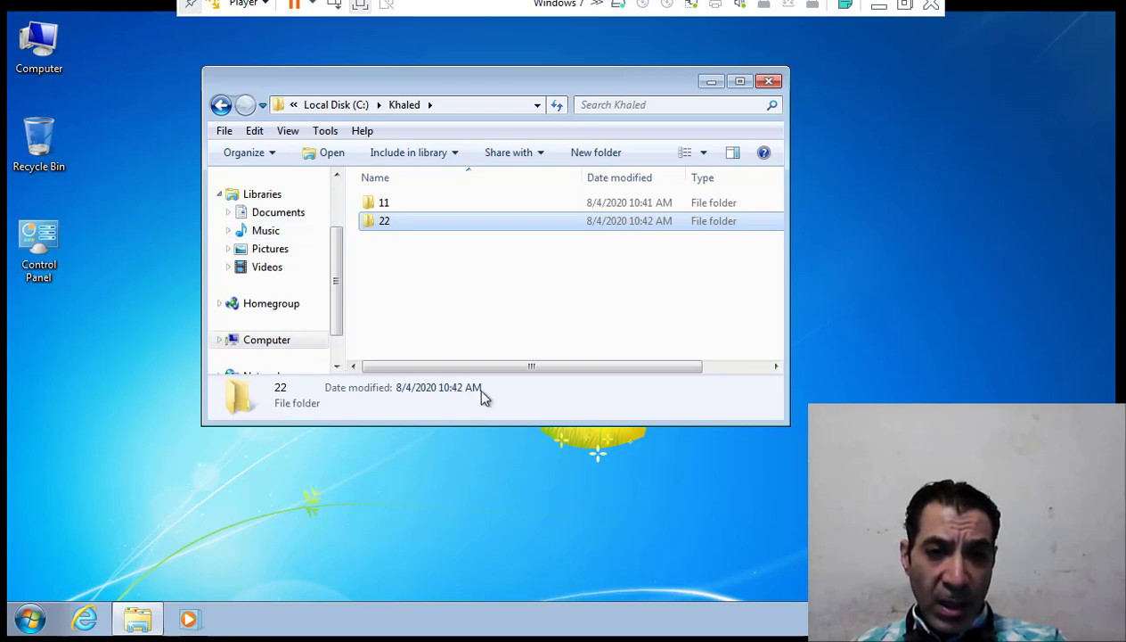
pyautogui.click(711, 81)
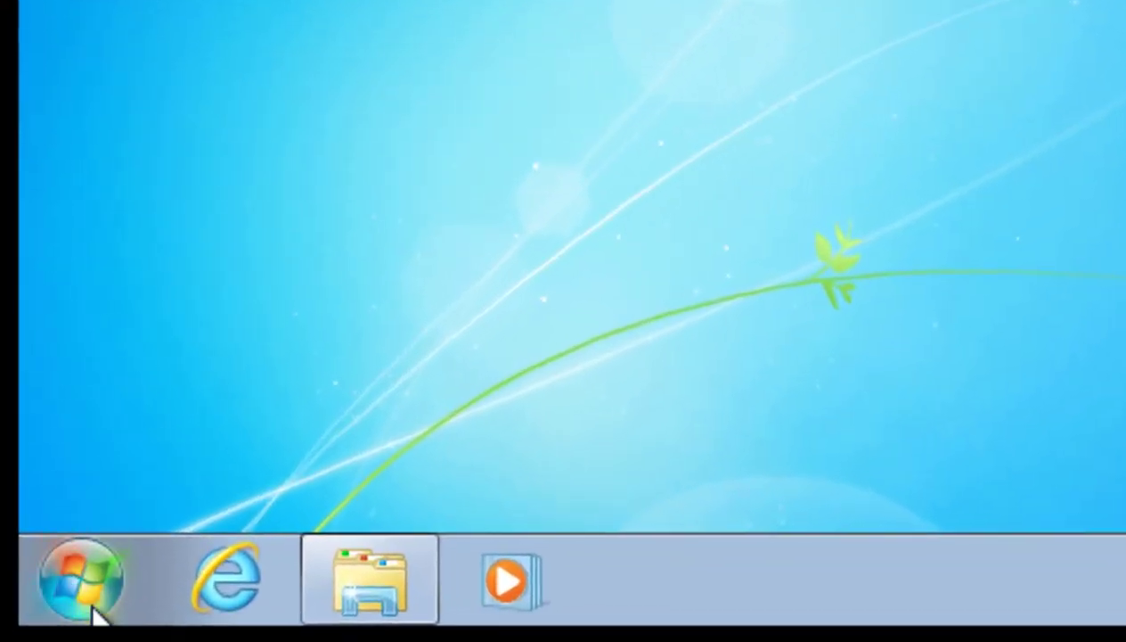
# - Open Paint from the Accessories programs, view its blank canvas and close it
pyautogui.click(89, 599)
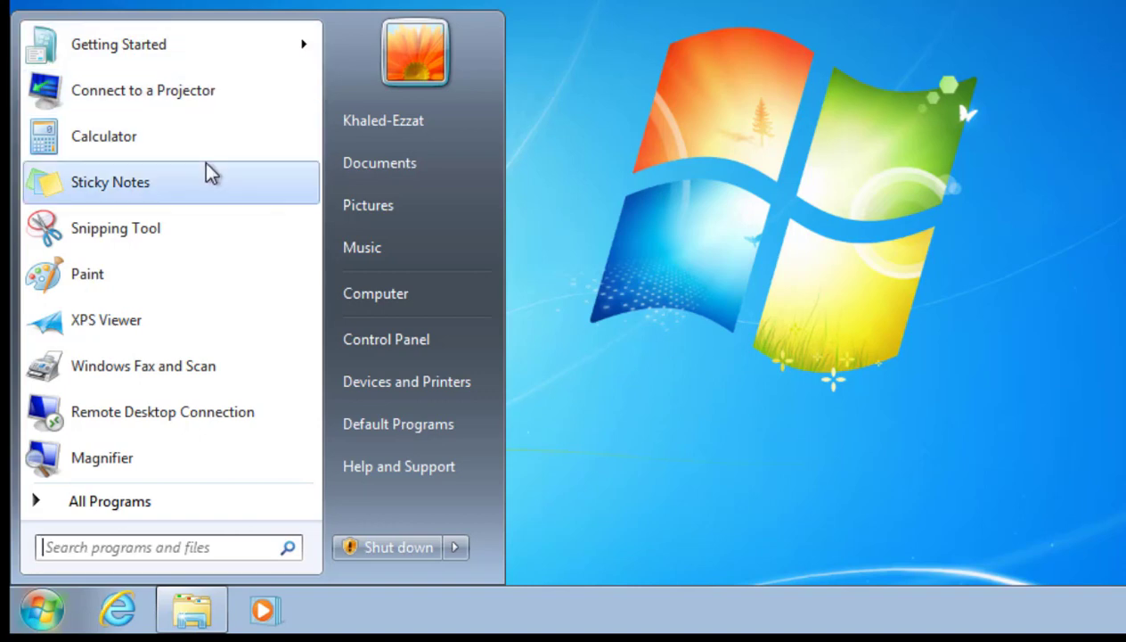
pyautogui.click(121, 510)
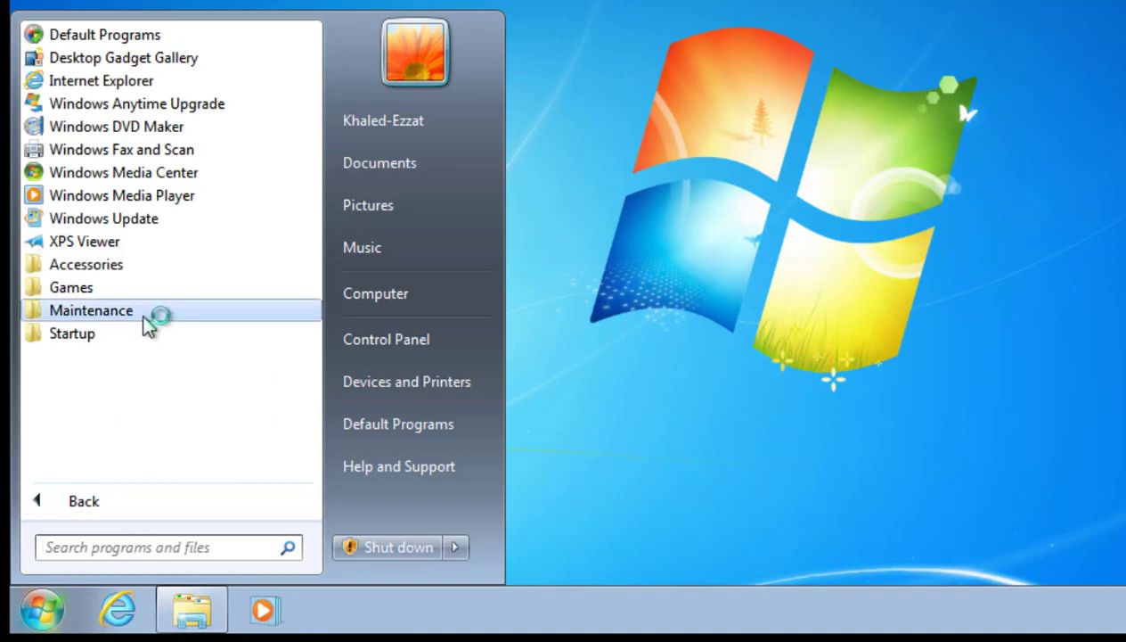
pyautogui.click(90, 270)
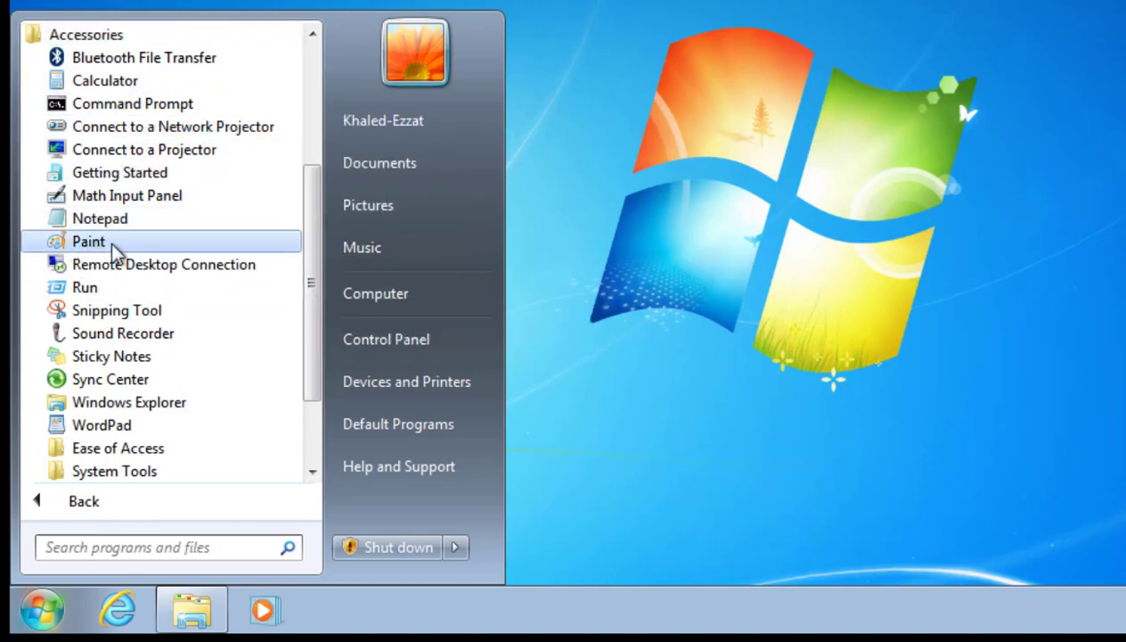
pyautogui.click(113, 251)
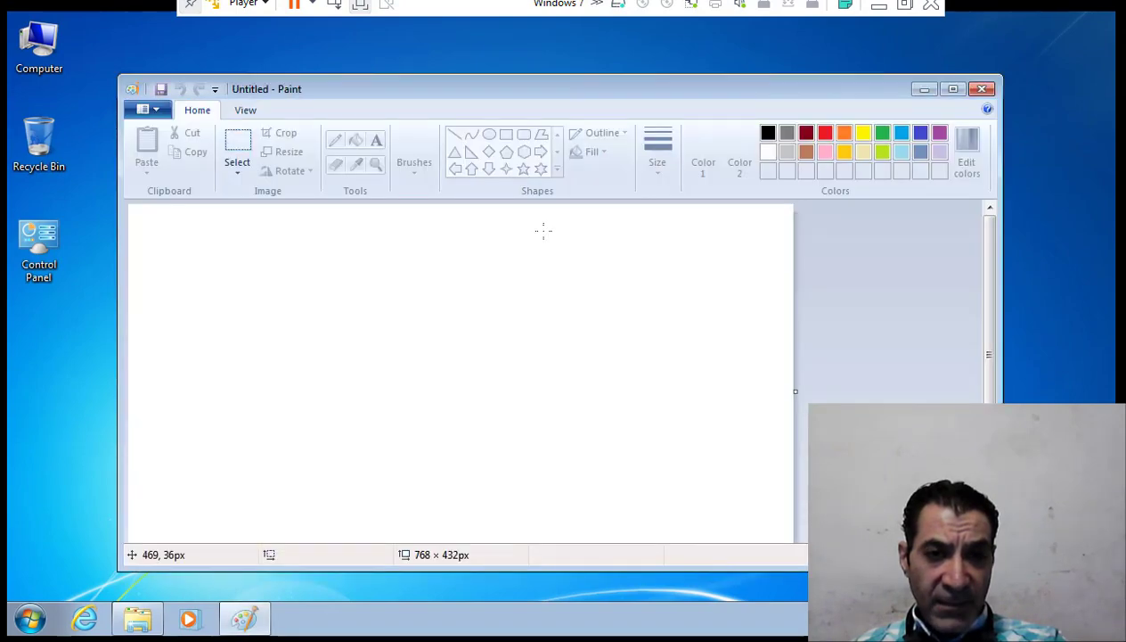
pyautogui.click(983, 90)
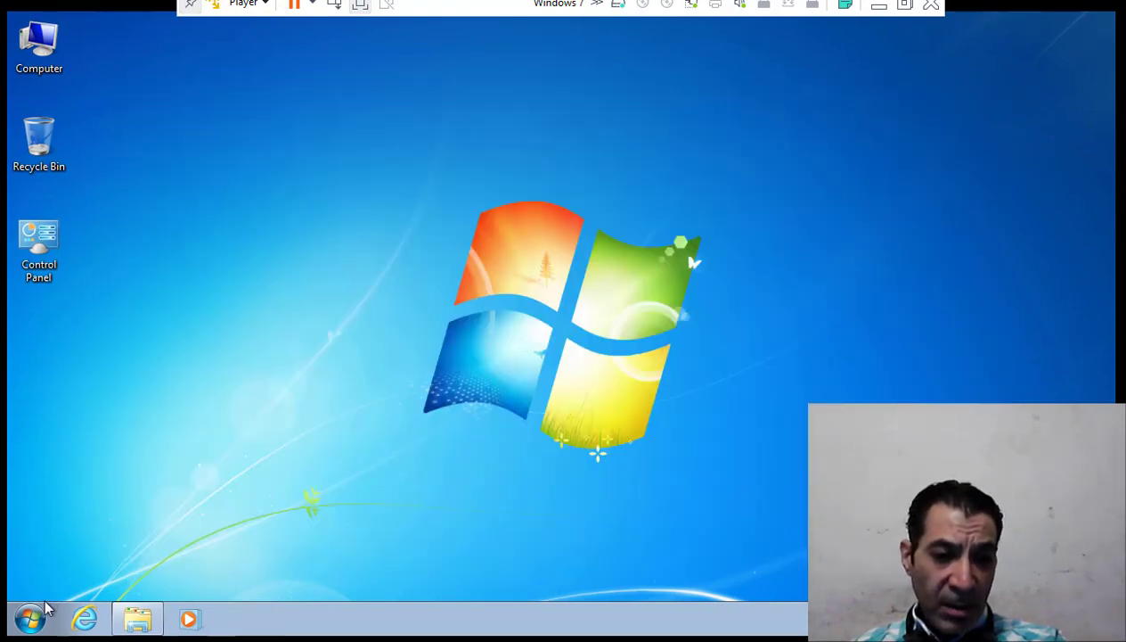
# - Search the Start menu for paint and open the Paint program
pyautogui.click(29, 619)
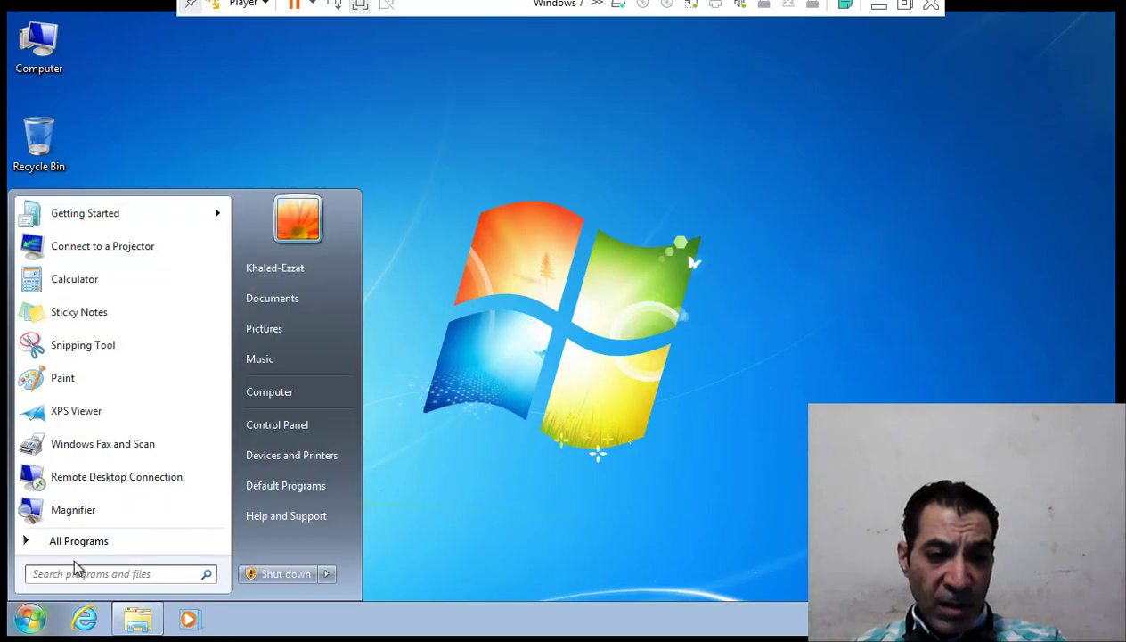
pyautogui.click(108, 574)
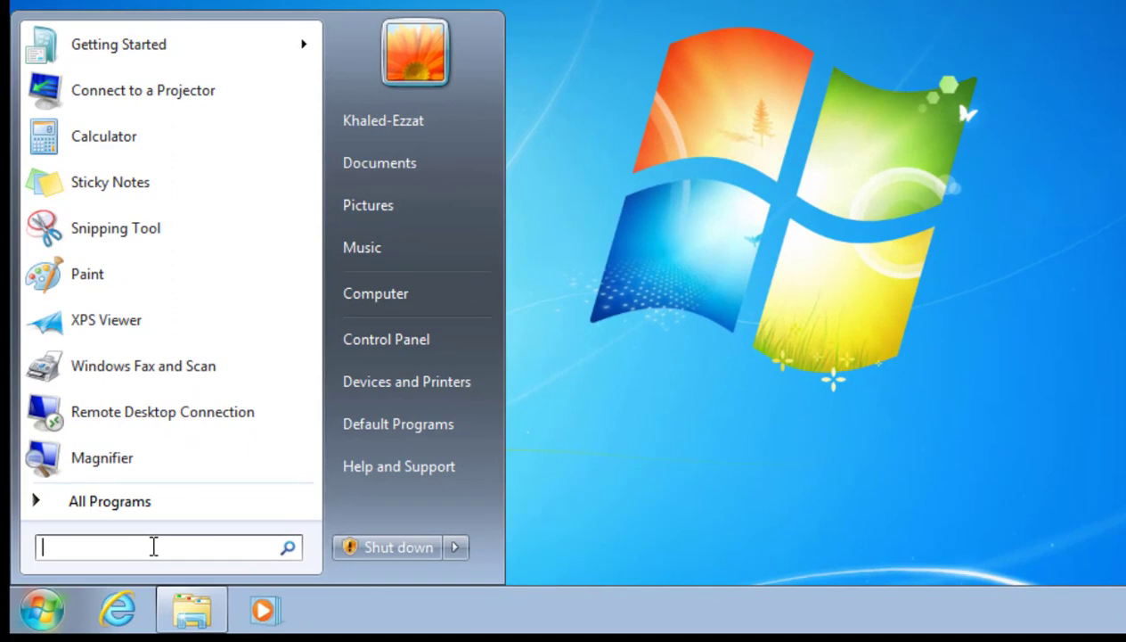
pyautogui.write('pai')
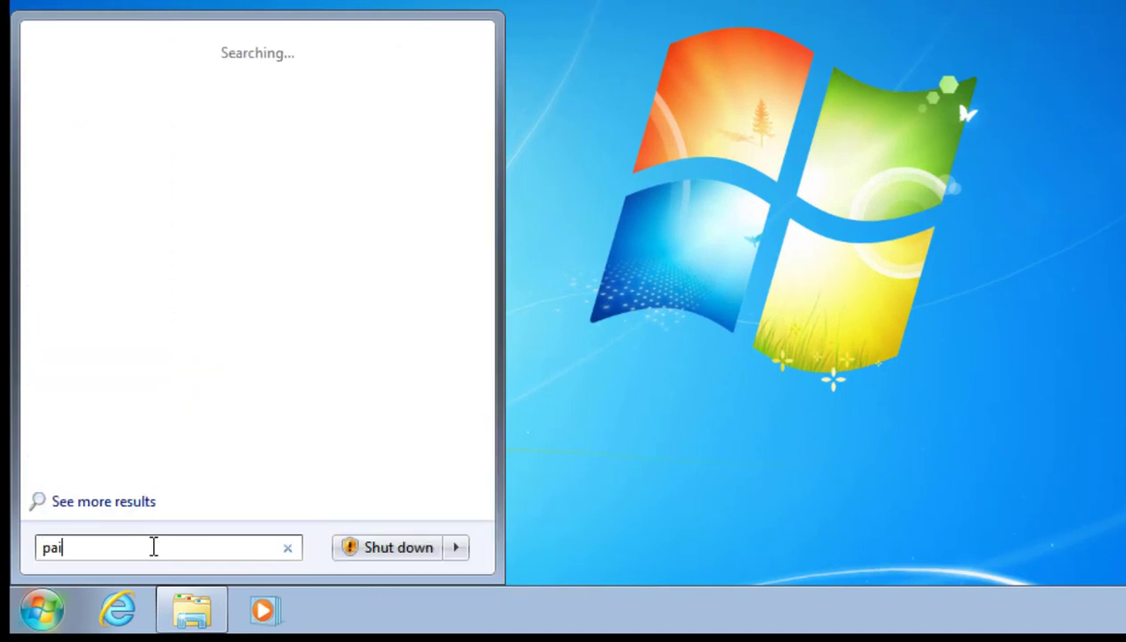
pyautogui.write('nt')
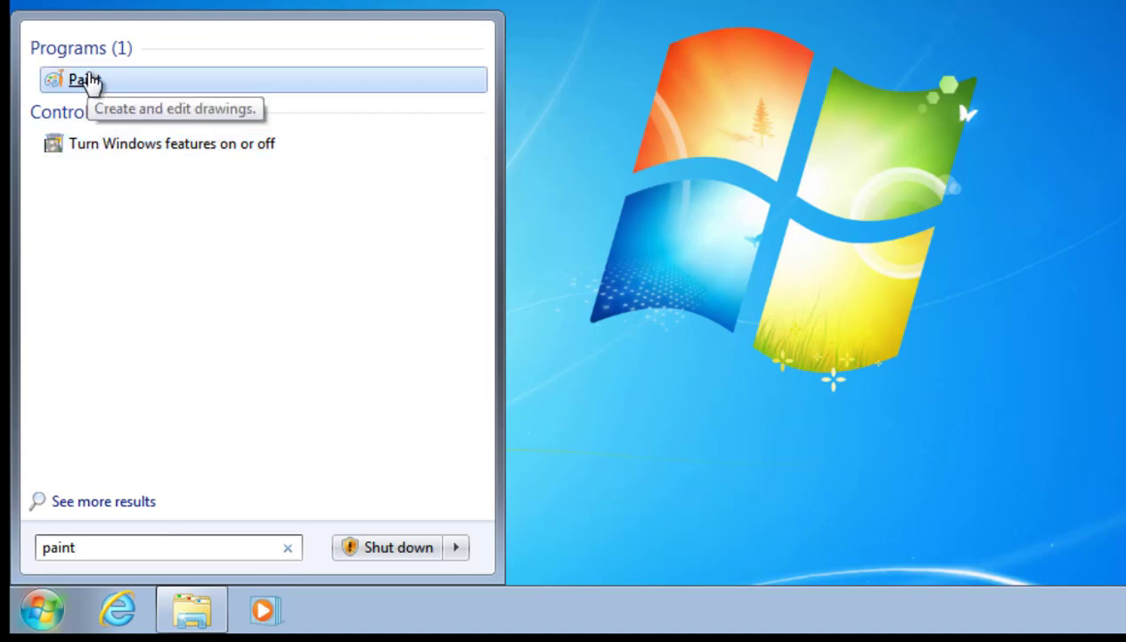
pyautogui.click(91, 81)
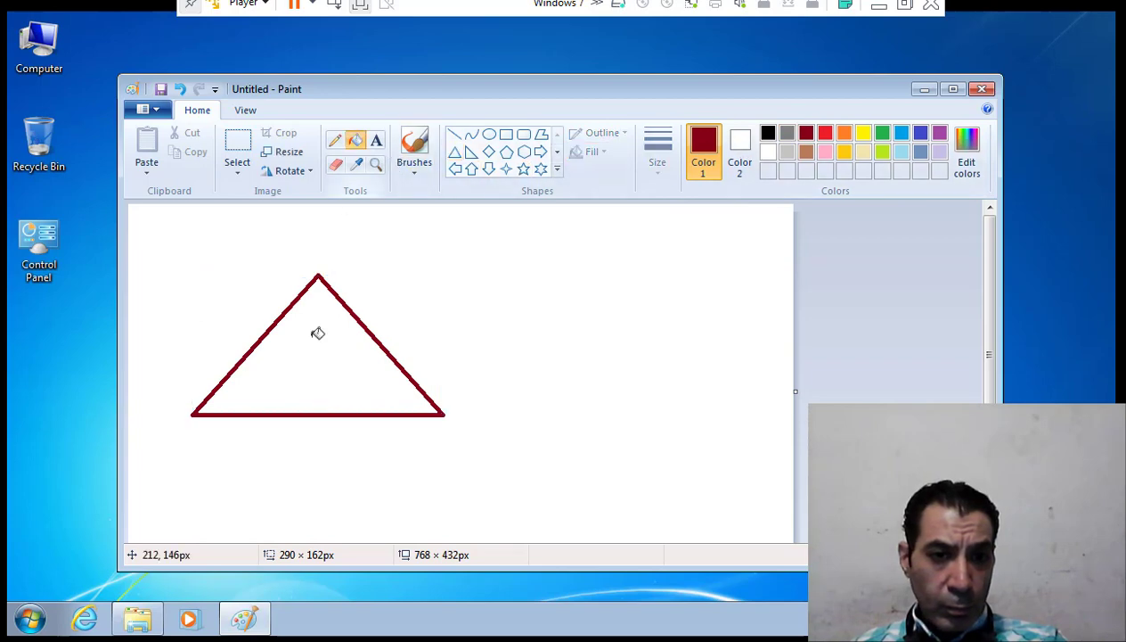
# - Fill the triangle with dark red and open the Save As dialog, moving it aside from the drawing
pyautogui.click(324, 373)
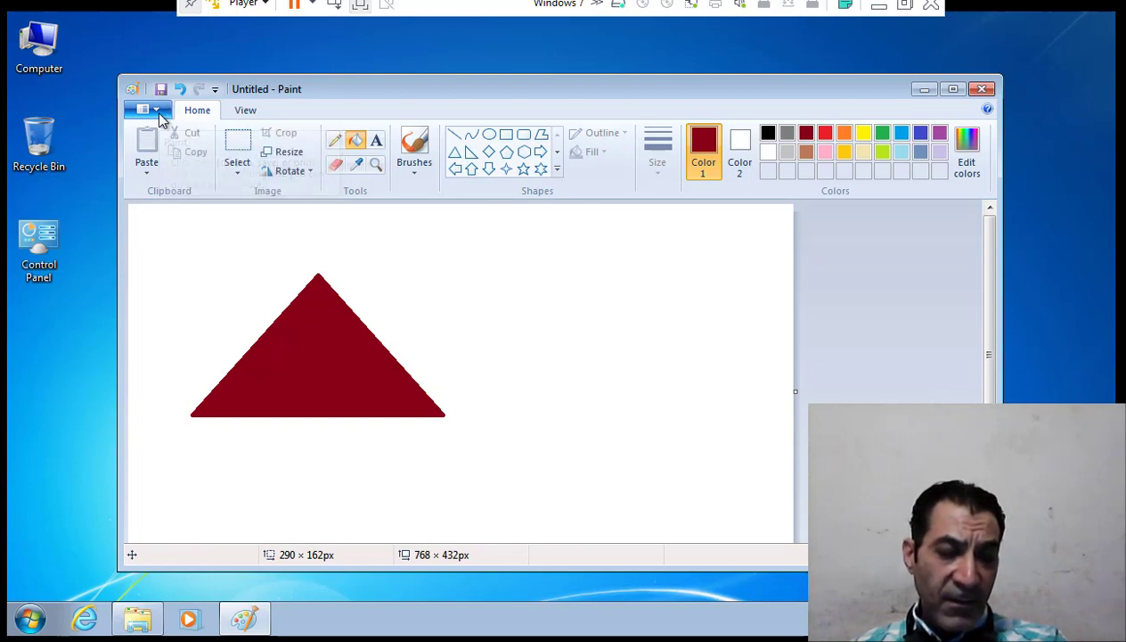
pyautogui.click(152, 110)
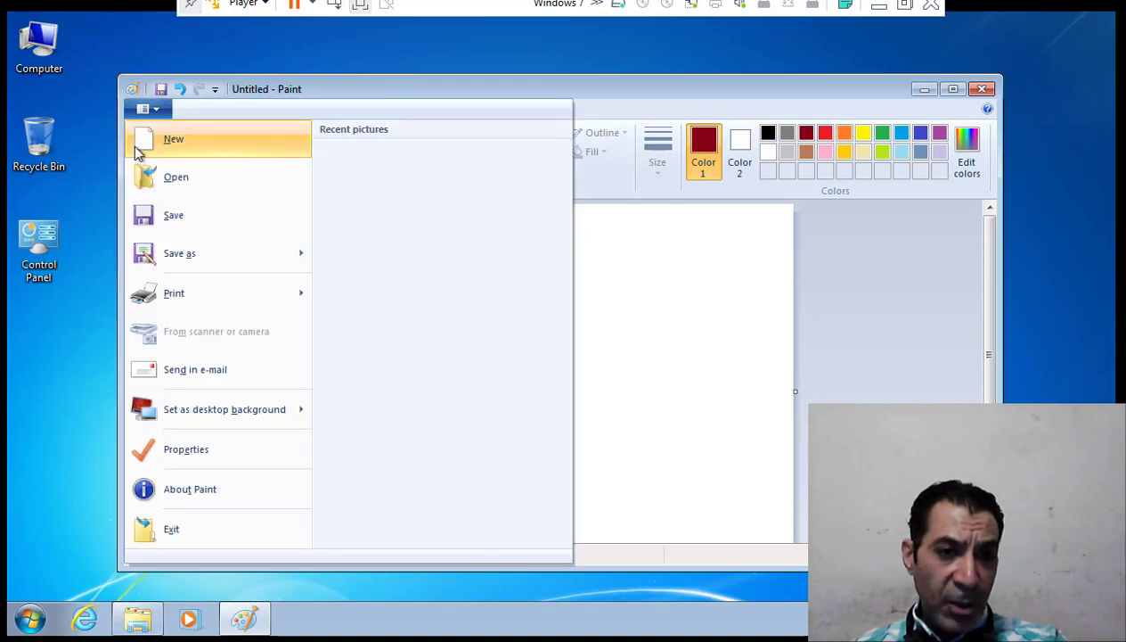
pyautogui.click(175, 216)
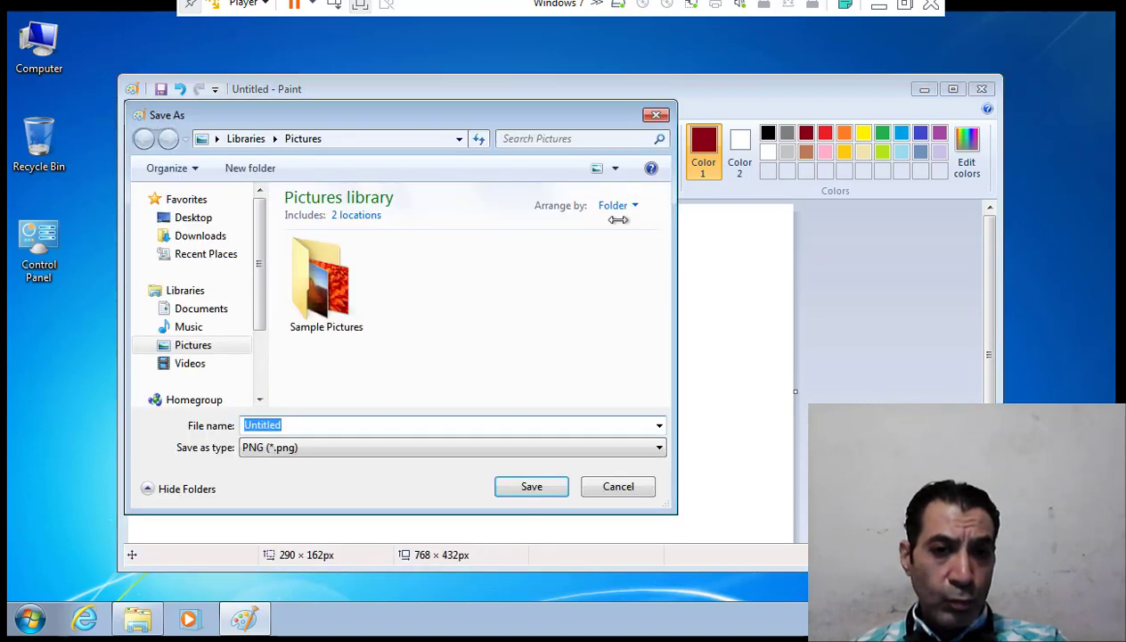
pyautogui.moveTo(440, 125); pyautogui.dragTo(731, 112)
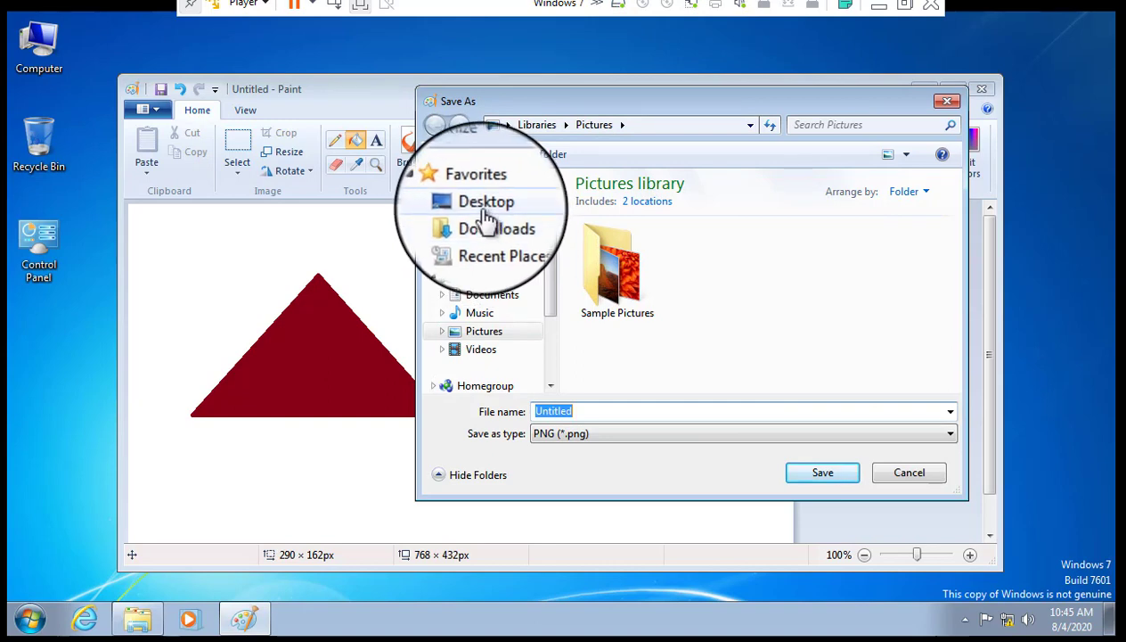
# - Set the save location to folder 11 inside the folder with the owner's first name on Local Disk (C:)
pyautogui.moveTo(550, 256); pyautogui.dragTo(486, 327)
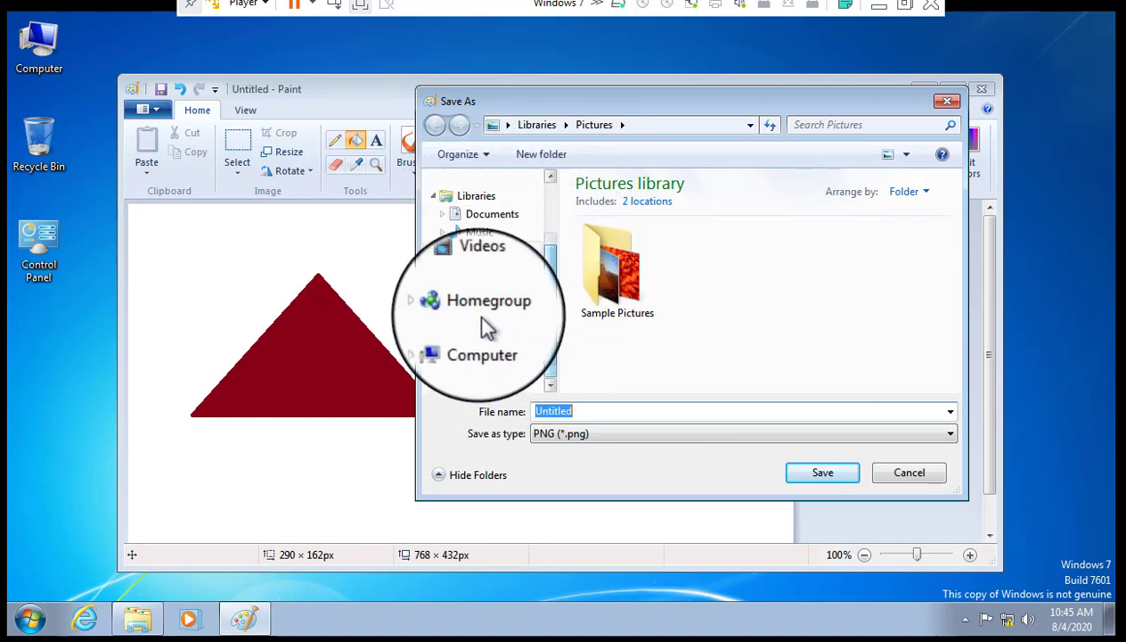
pyautogui.click(486, 350)
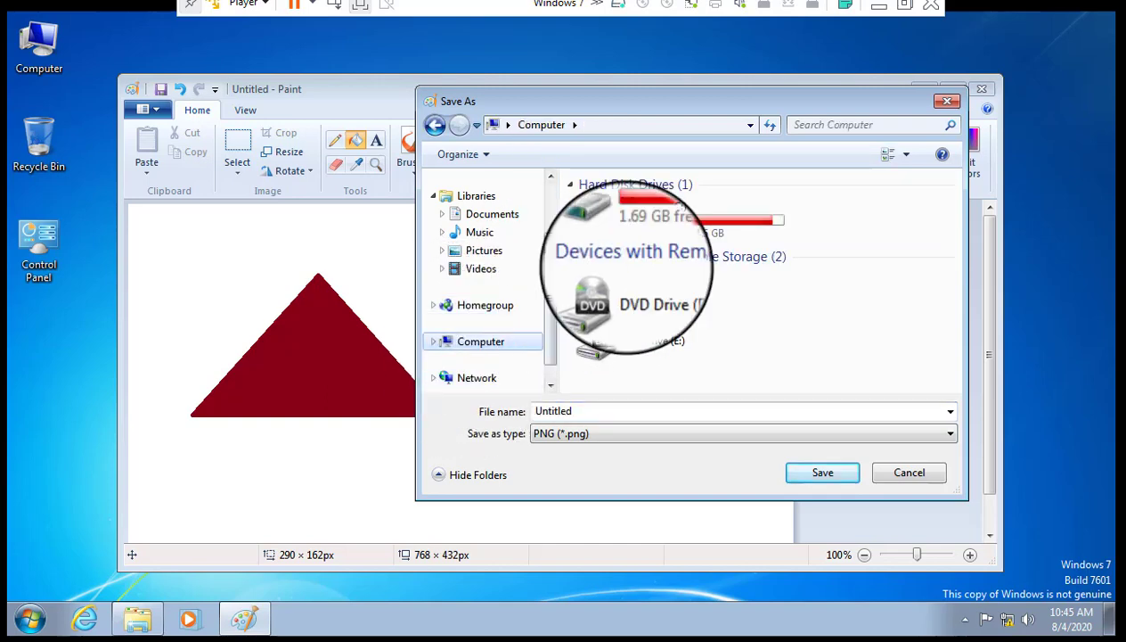
pyautogui.click(435, 125)
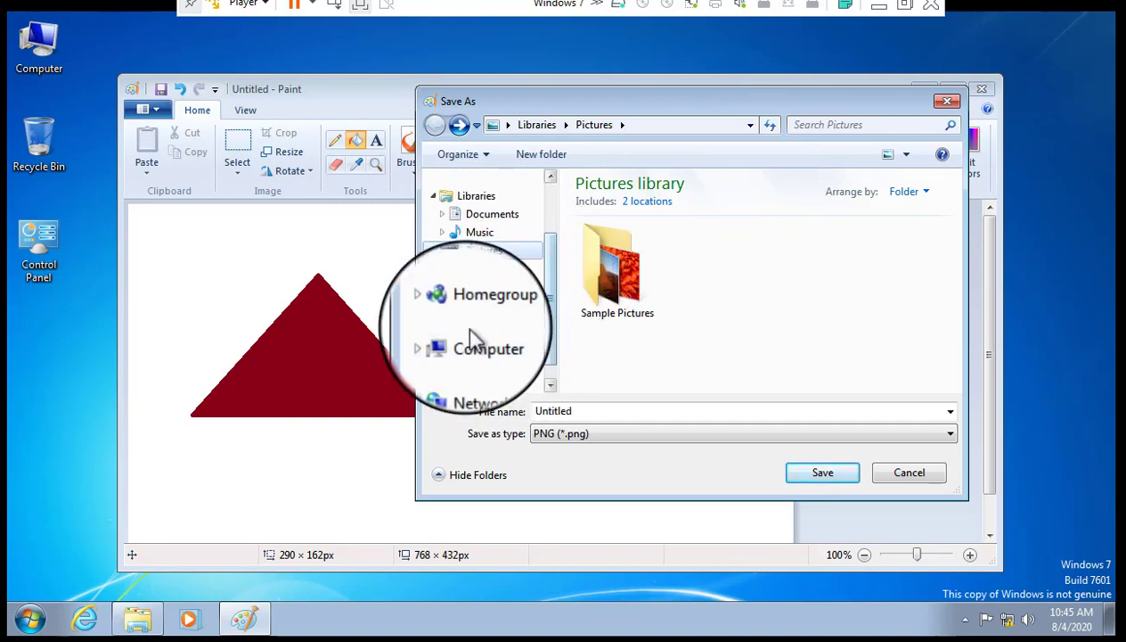
pyautogui.click(472, 359)
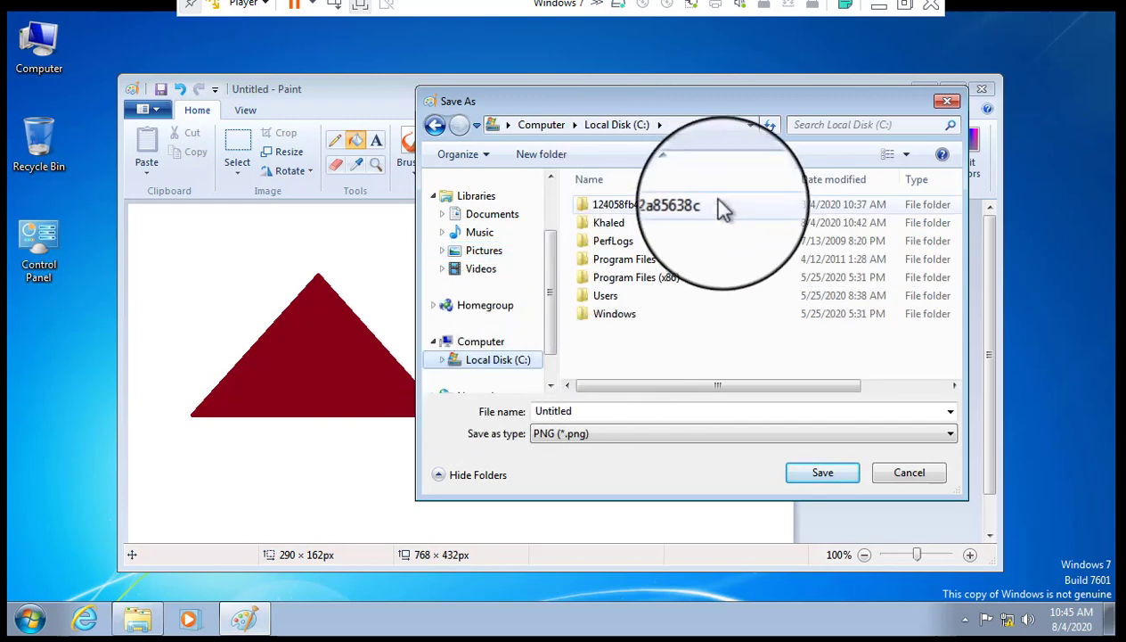
pyautogui.doubleClick(609, 222)
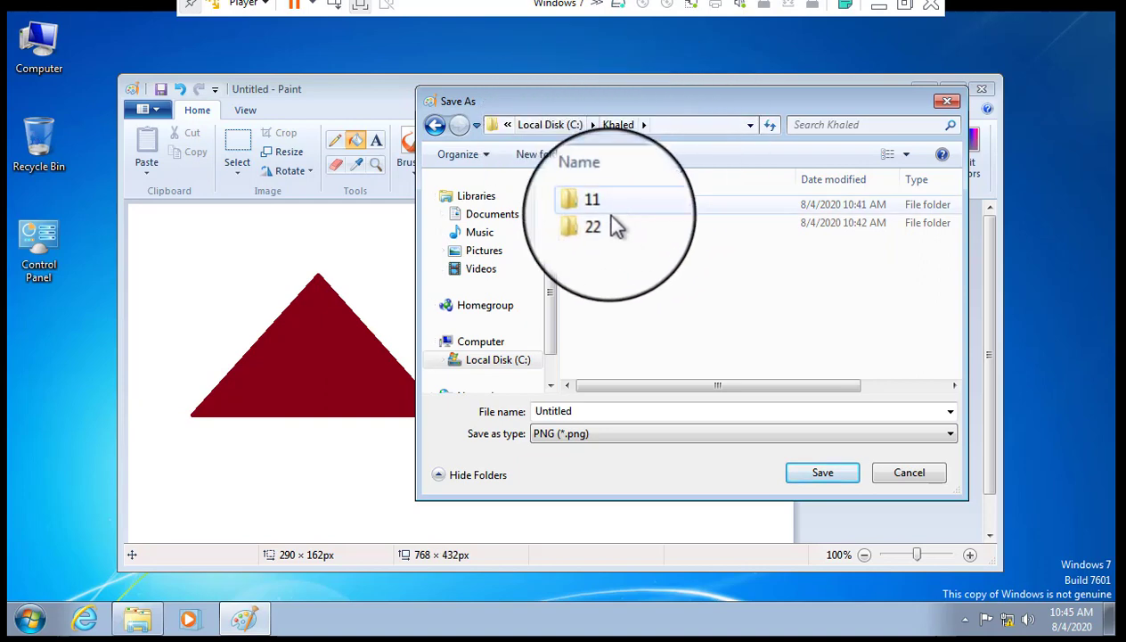
pyautogui.doubleClick(600, 208)
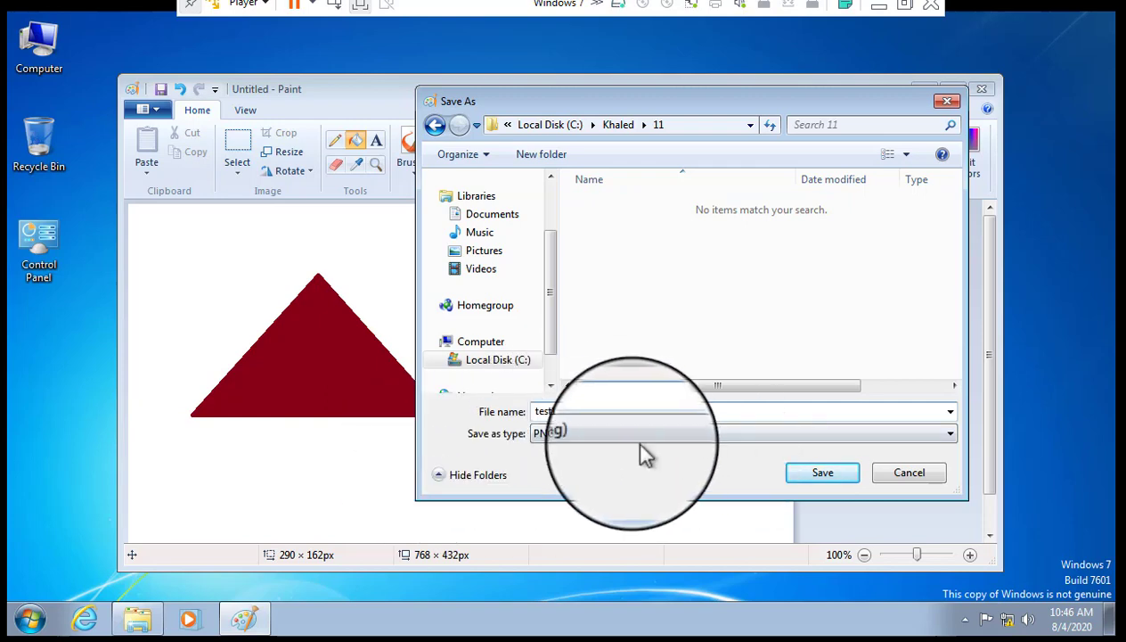
# - Save the picture as test1 in PNG format after viewing the available file types, and close Paint
pyautogui.write('test1')
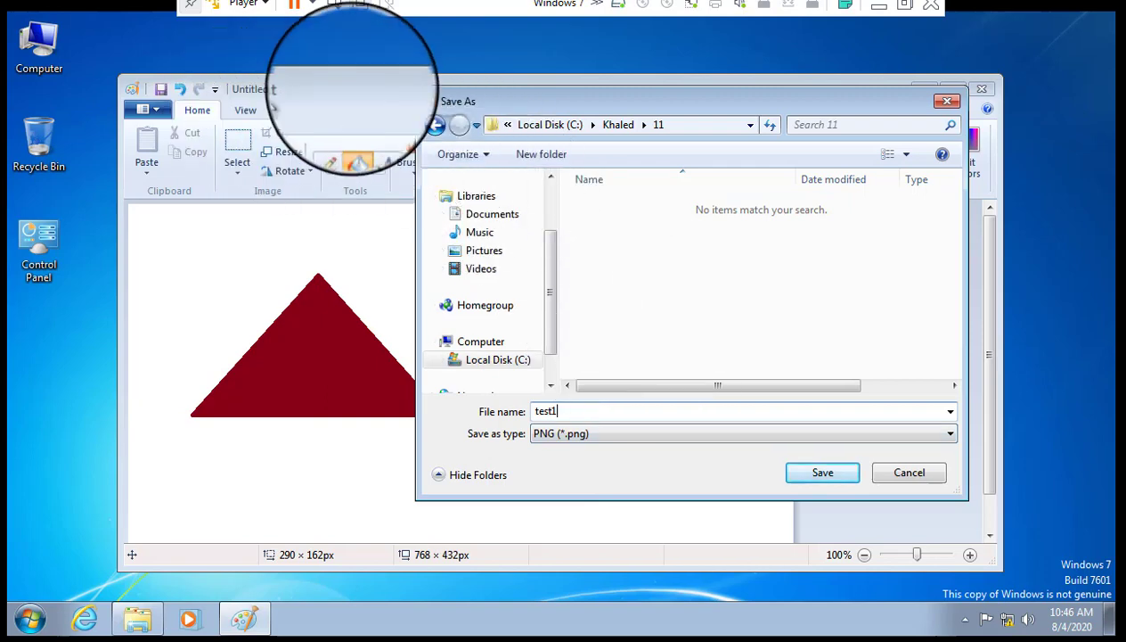
pyautogui.click(901, 437)
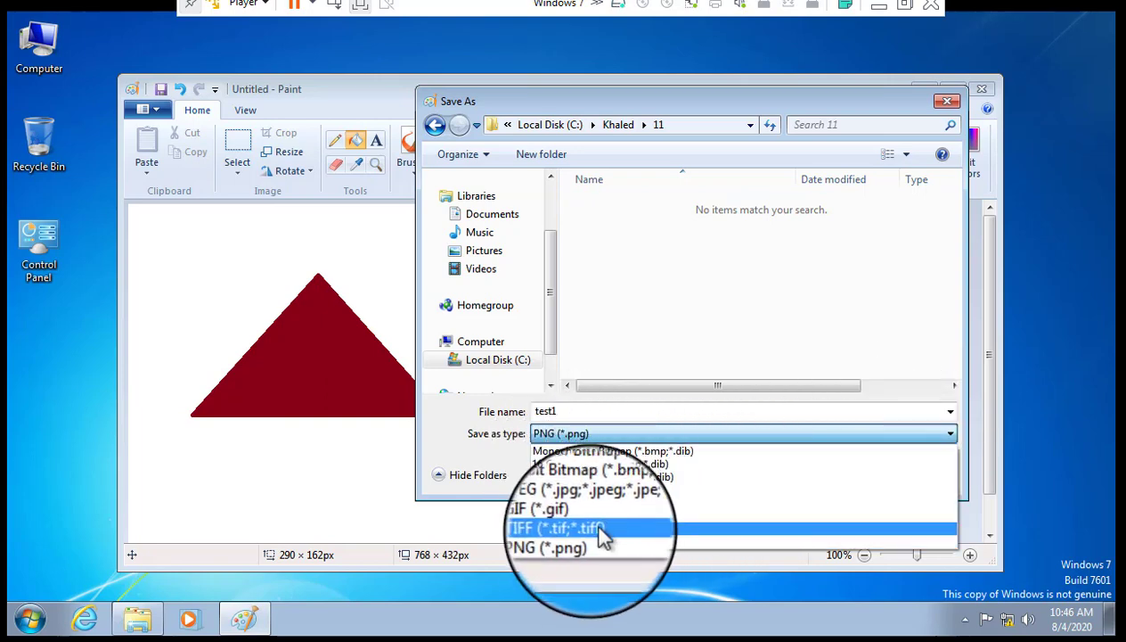
pyautogui.click(831, 424)
pyautogui.click(541, 411)
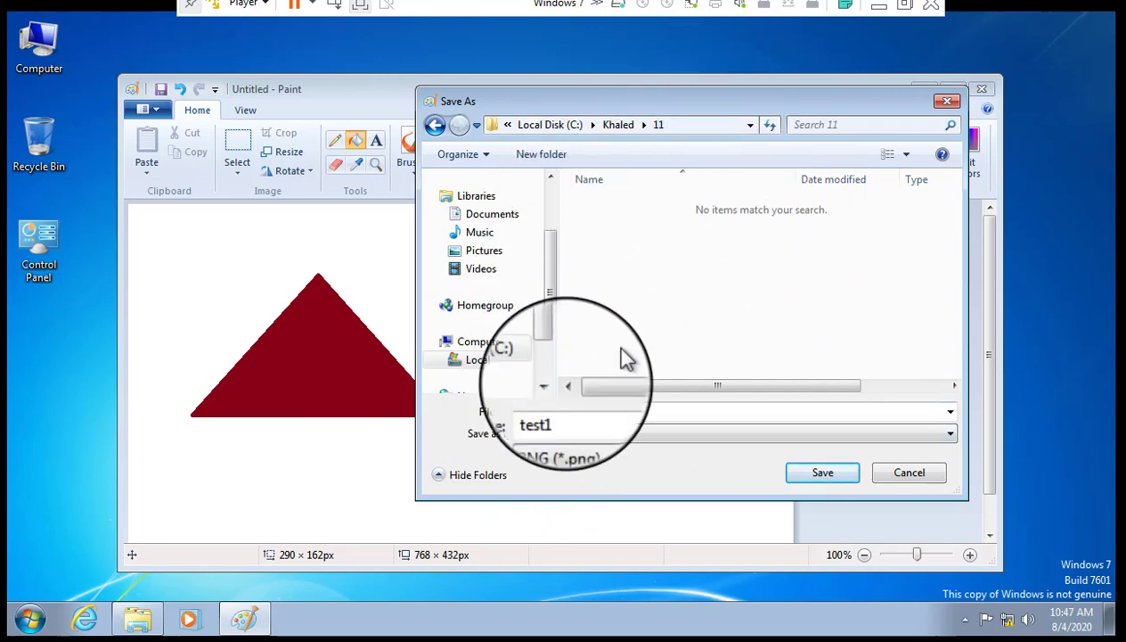
pyautogui.click(818, 472)
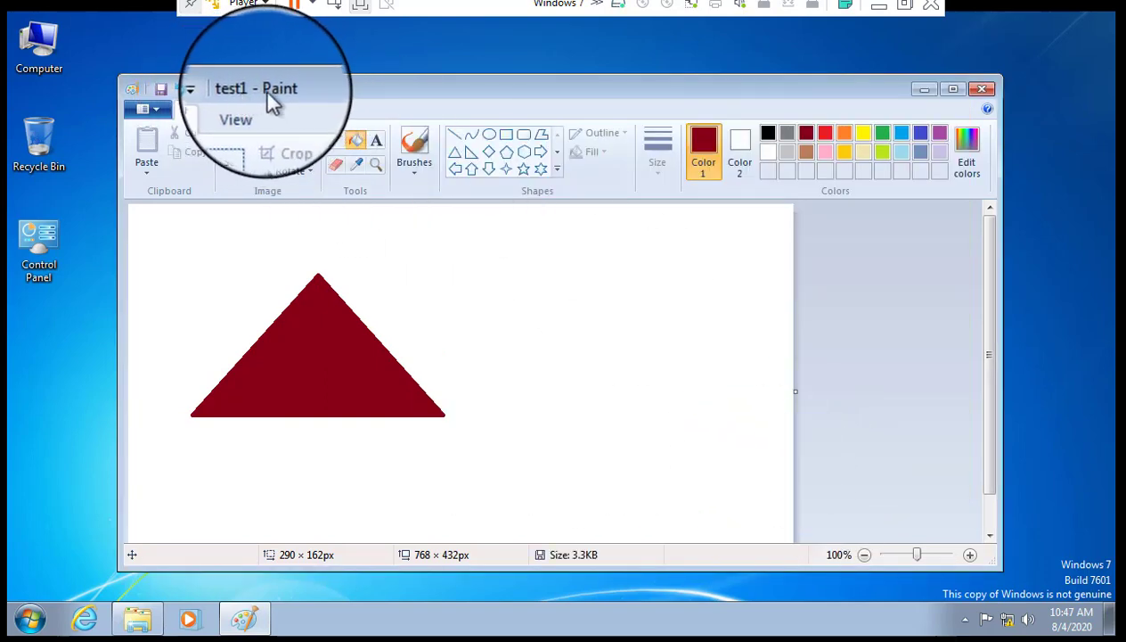
pyautogui.click(982, 90)
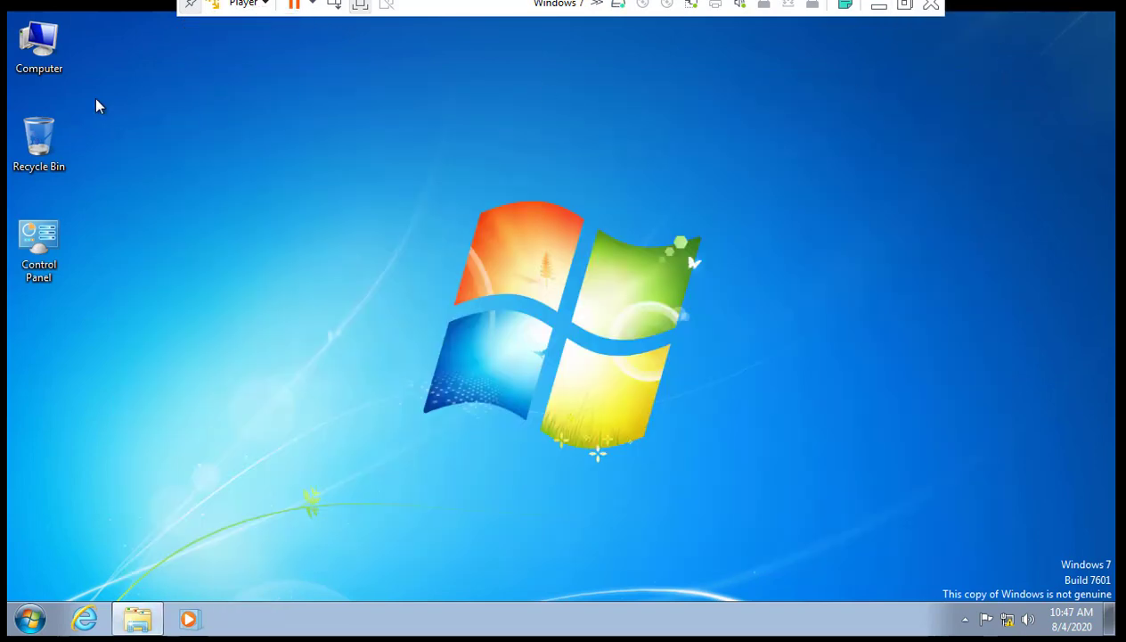
# - Check the saved test1 picture in folder 11 of the owner's folder on drive C:, and return to the parent folder
pyautogui.doubleClick(48, 52)
pyautogui.doubleClick(461, 257)
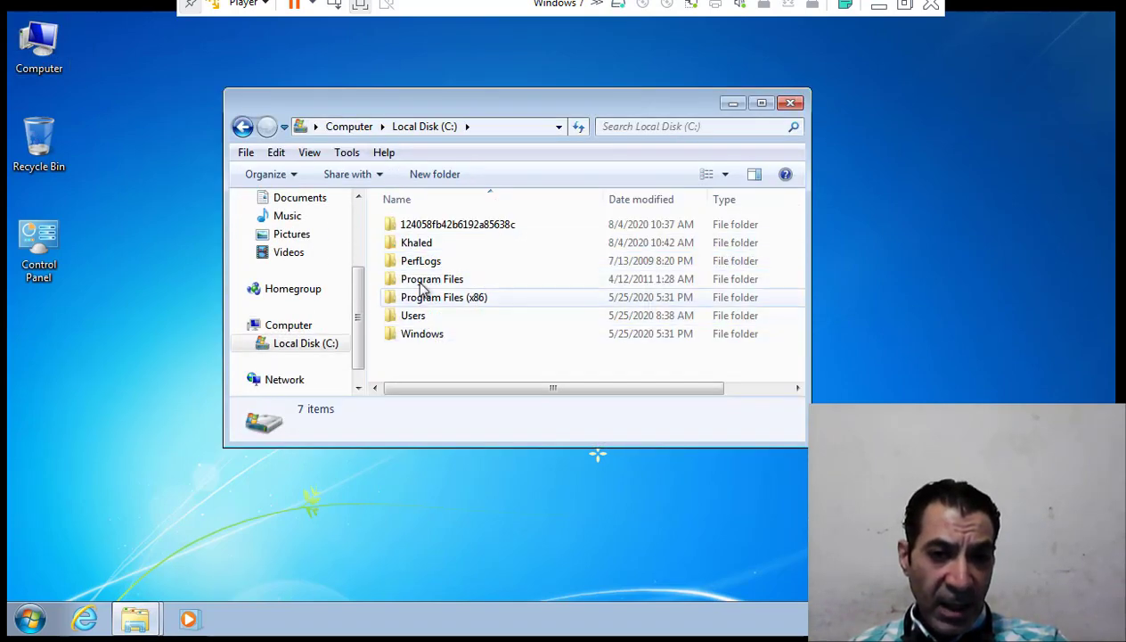
pyautogui.doubleClick(417, 251)
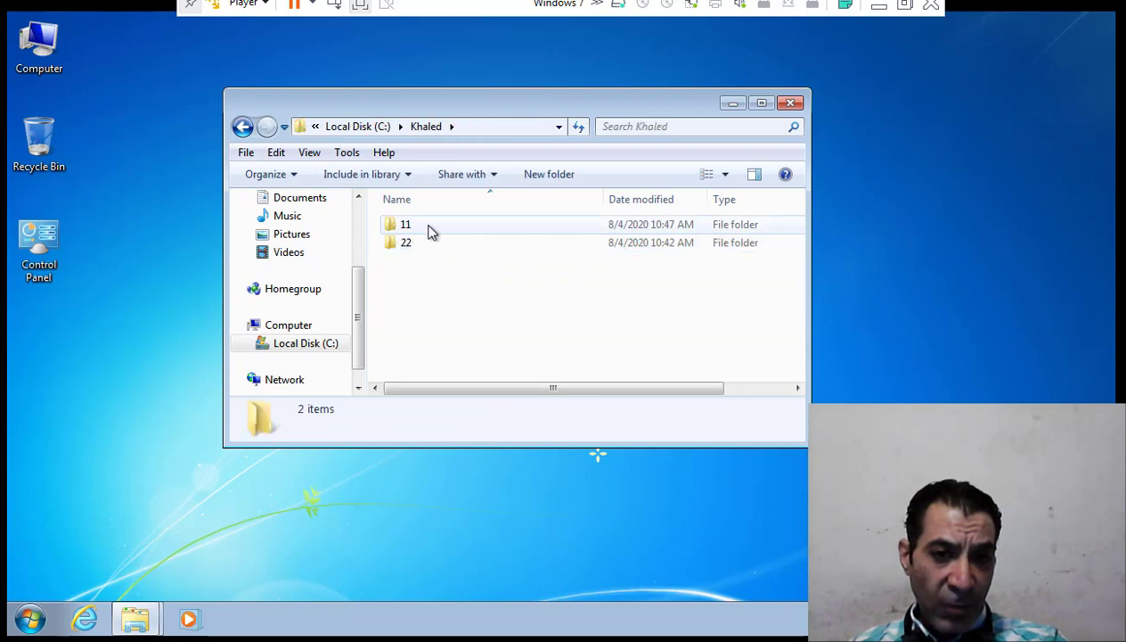
pyautogui.doubleClick(429, 228)
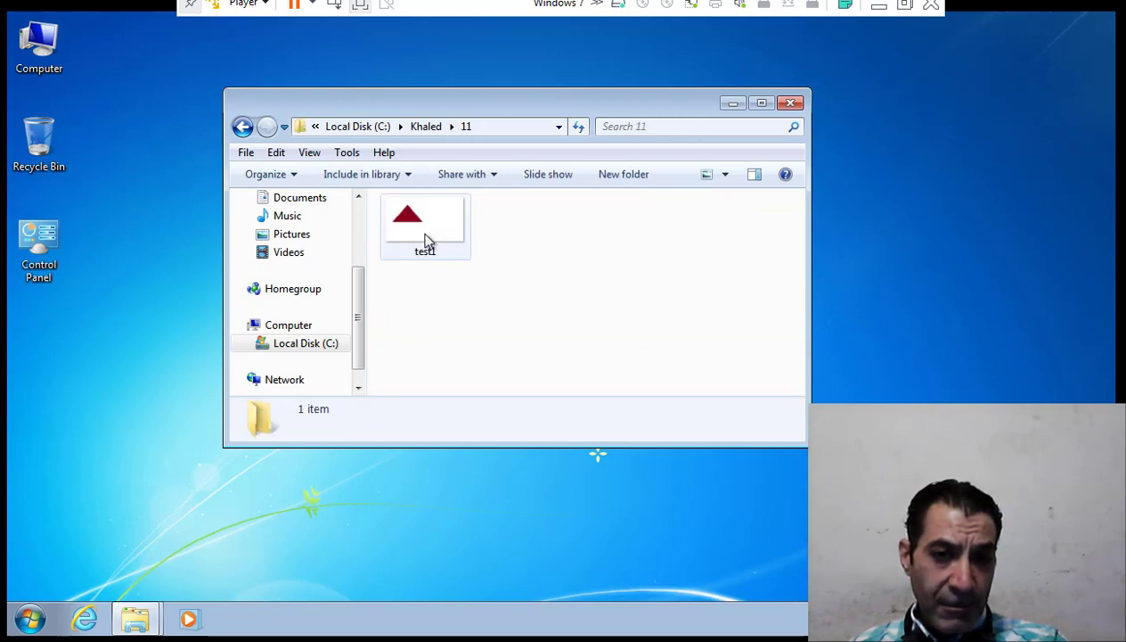
pyautogui.click(428, 219)
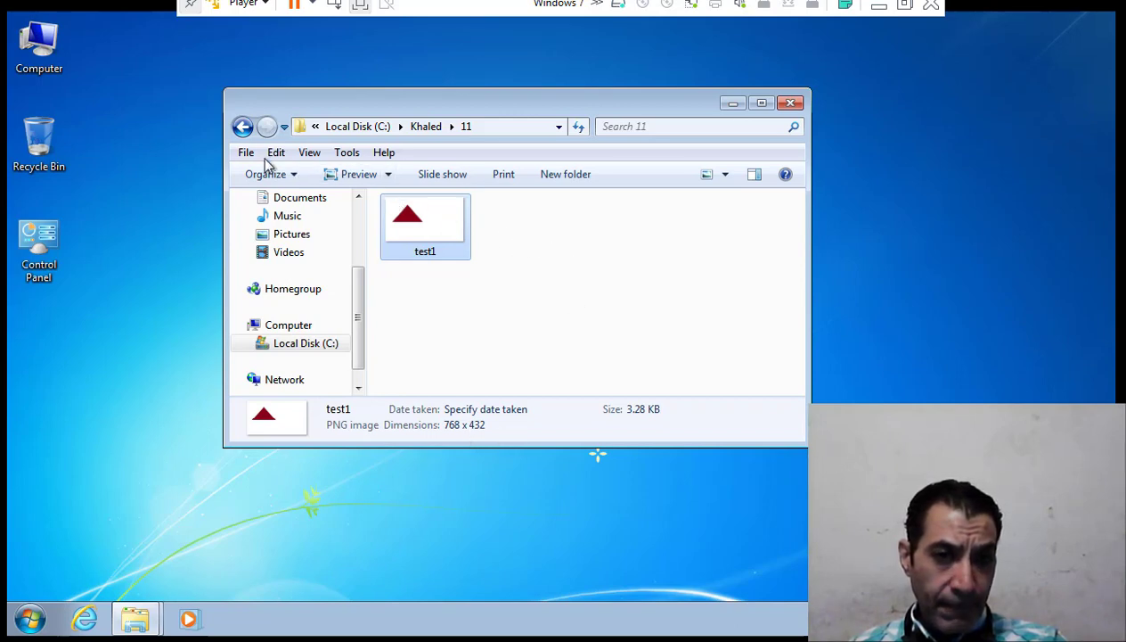
pyautogui.click(240, 134)
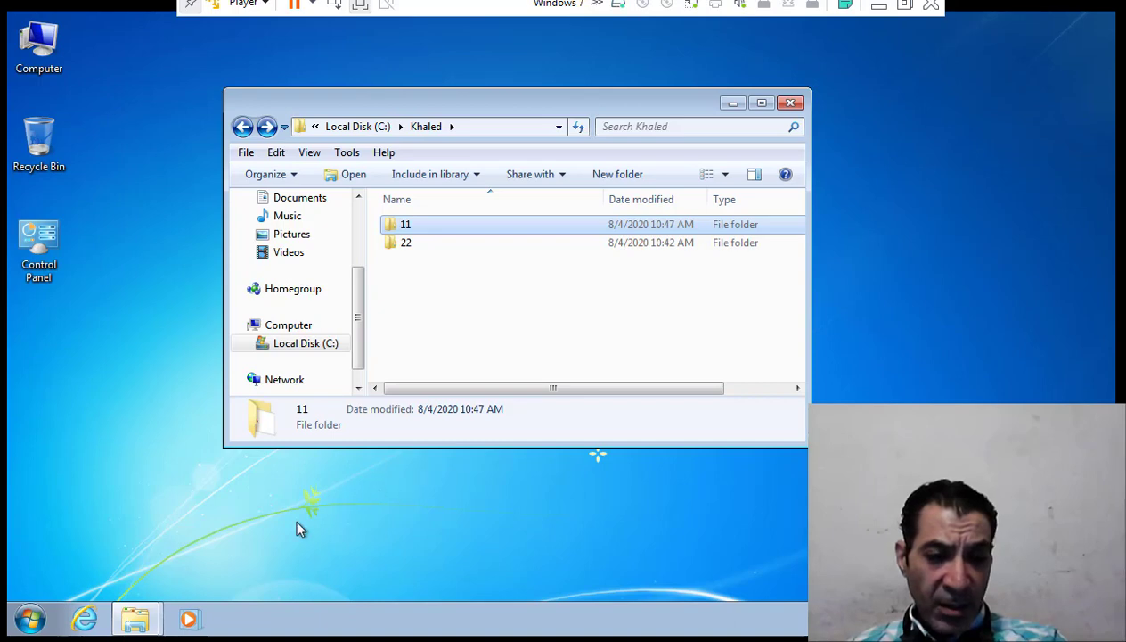
pyautogui.click(31, 619)
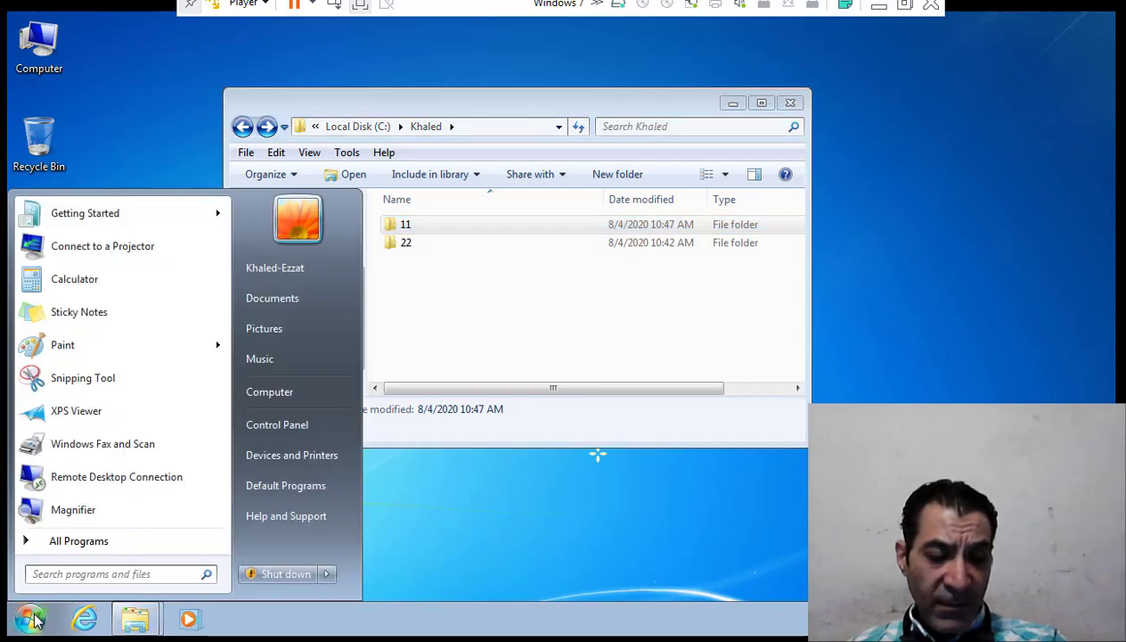
pyautogui.click(425, 531)
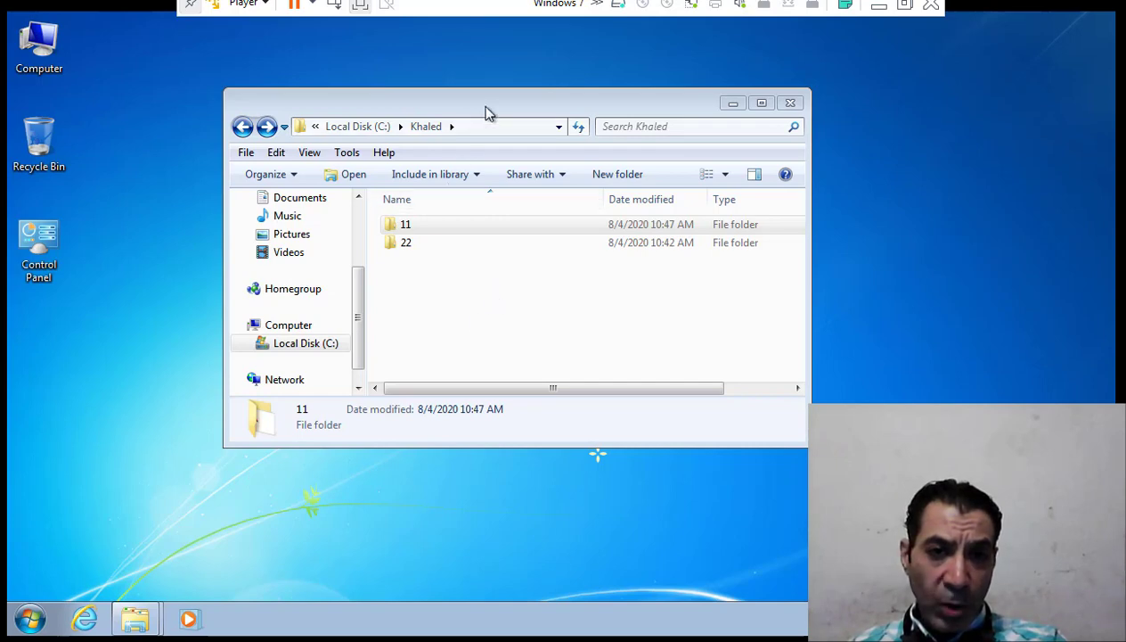
pyautogui.moveTo(488, 113); pyautogui.dragTo(450, 78)
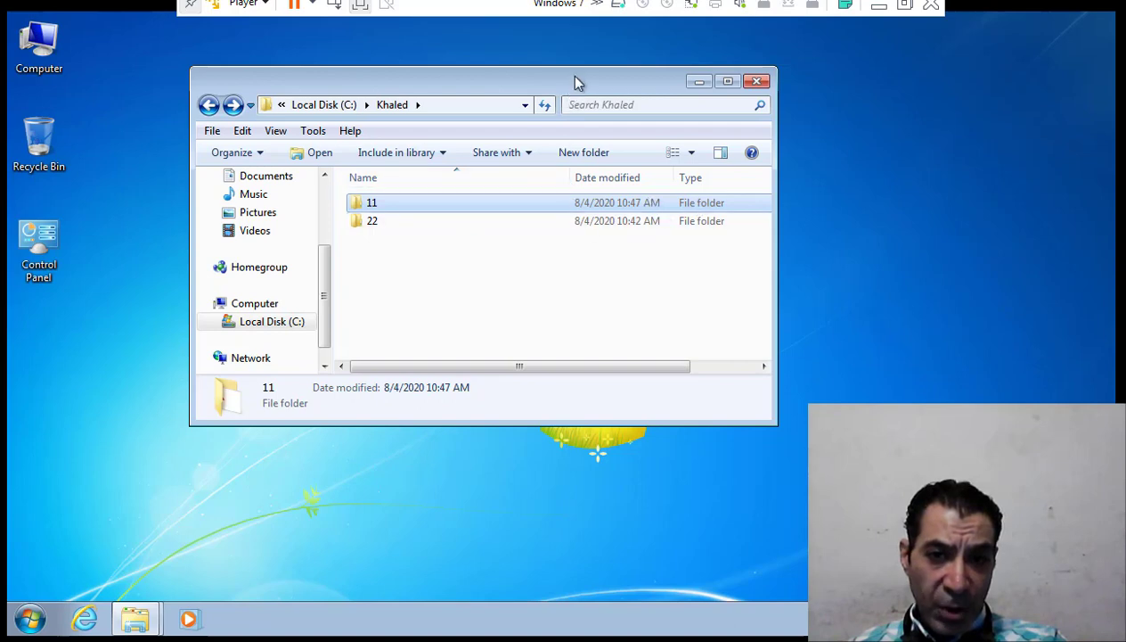
pyautogui.moveTo(575, 82); pyautogui.dragTo(628, 92)
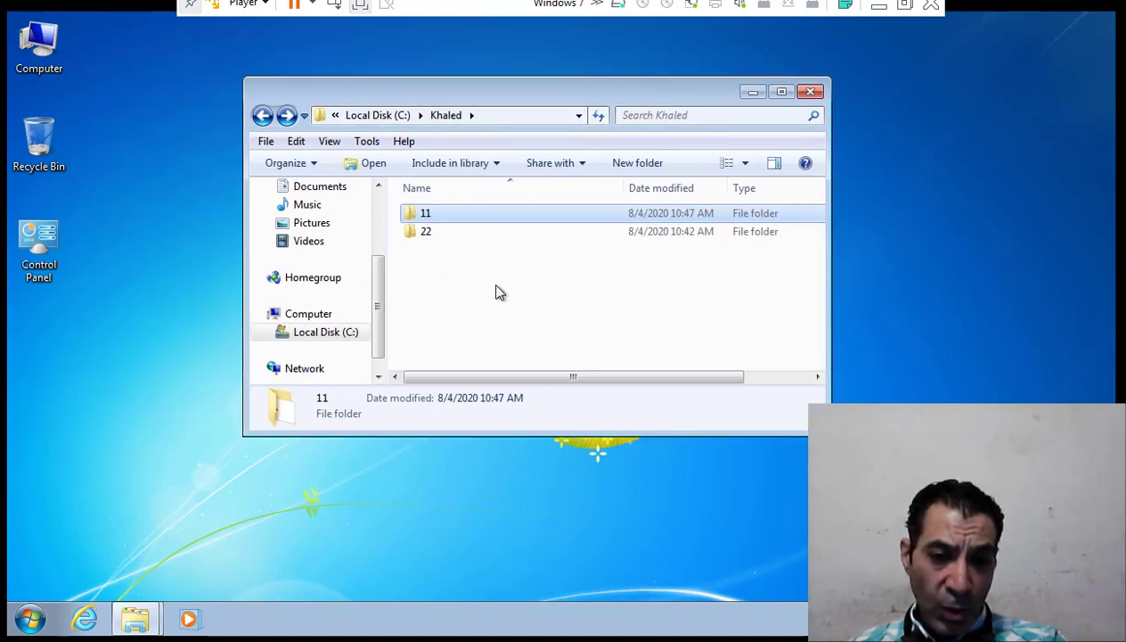
# - Move folder 11 from the owner's folder to the root of Local Disk (C:) with cut and paste, and reopen the owner's folder
pyautogui.rightClick(434, 220)
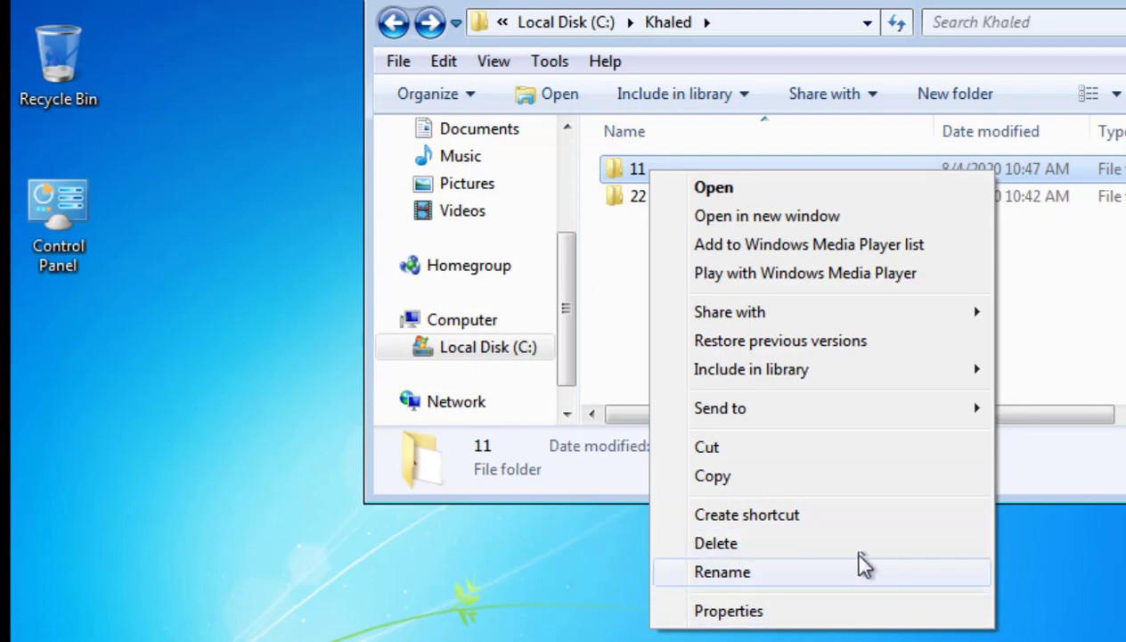
pyautogui.click(793, 452)
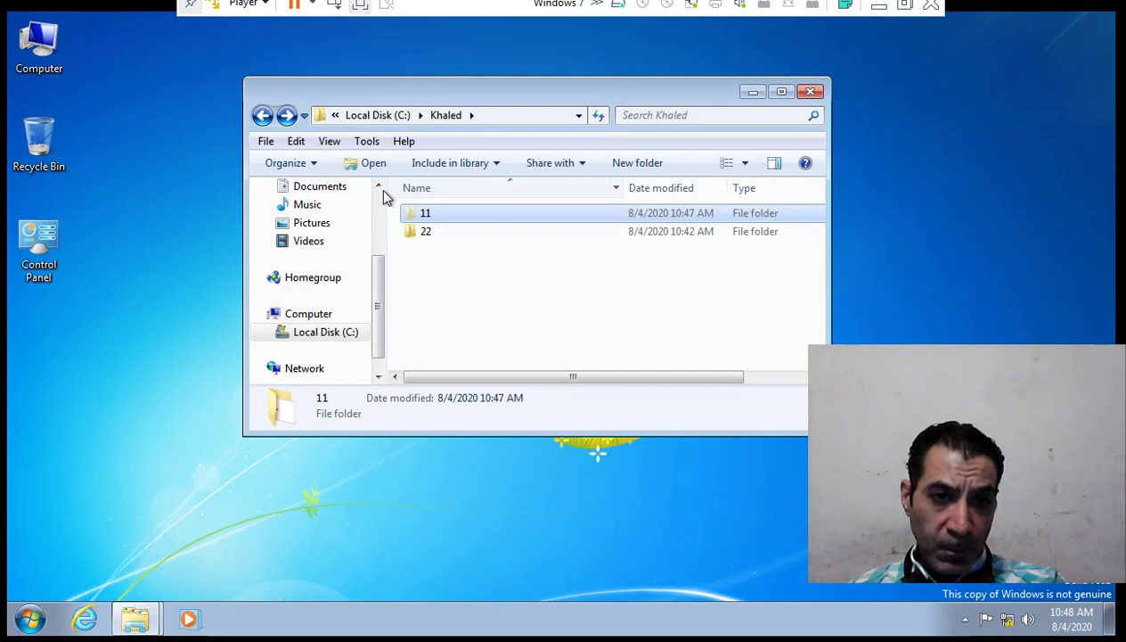
pyautogui.click(261, 115)
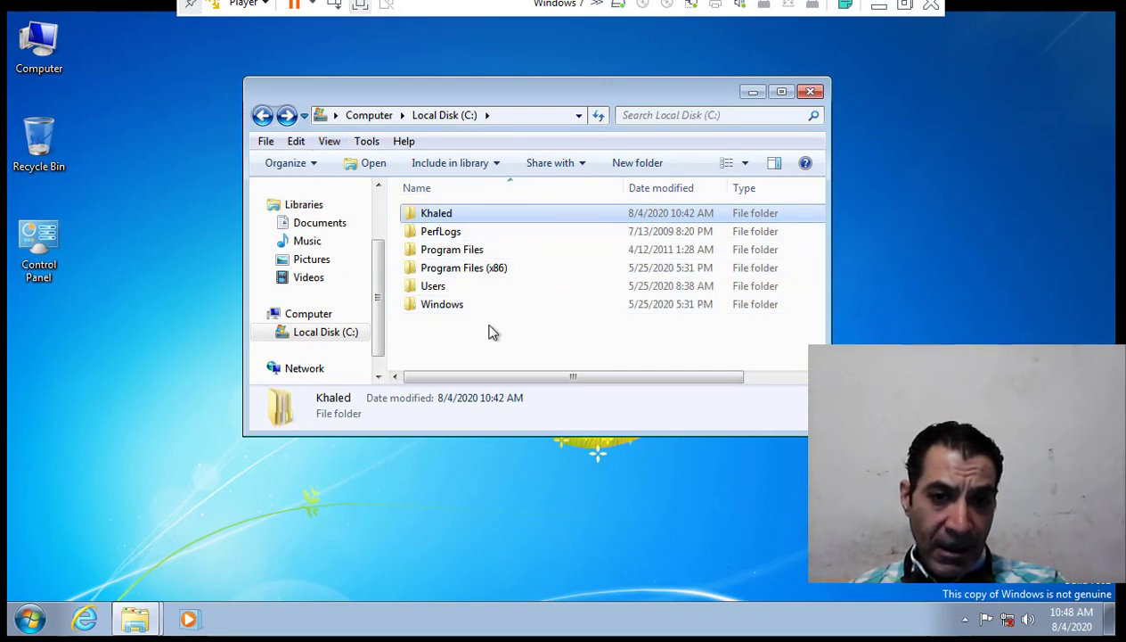
pyautogui.rightClick(452, 348)
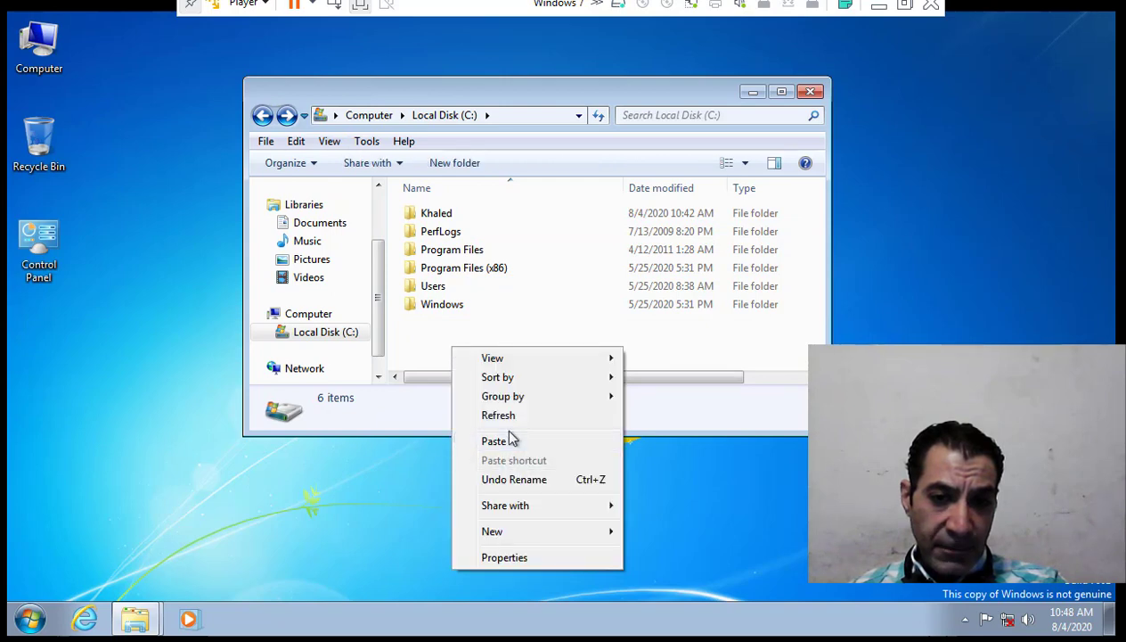
pyautogui.click(516, 451)
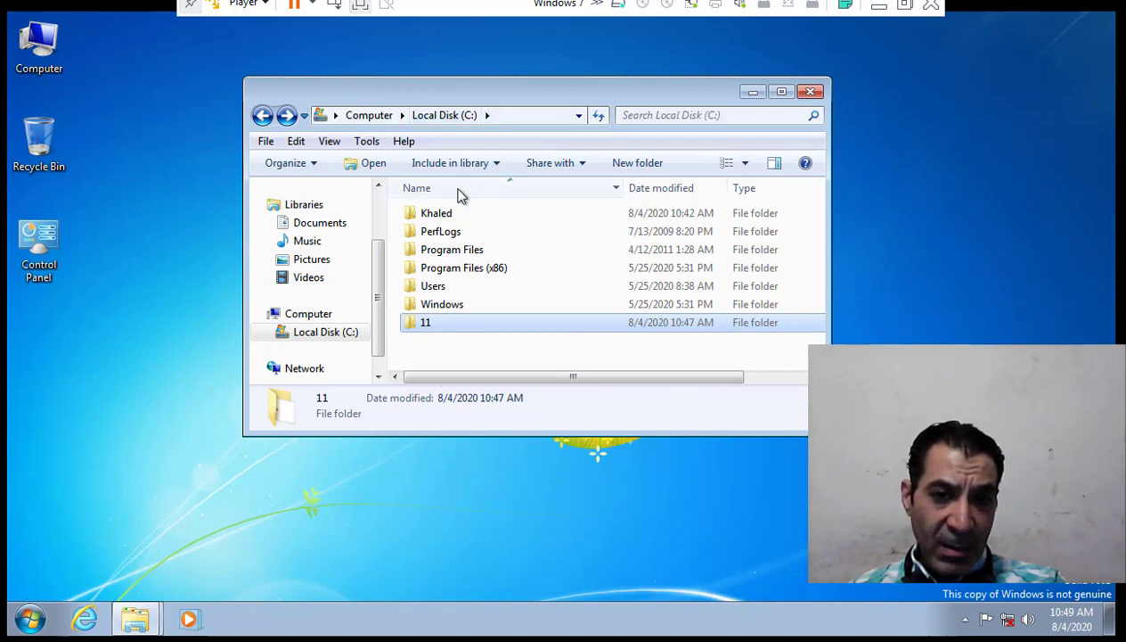
pyautogui.doubleClick(451, 214)
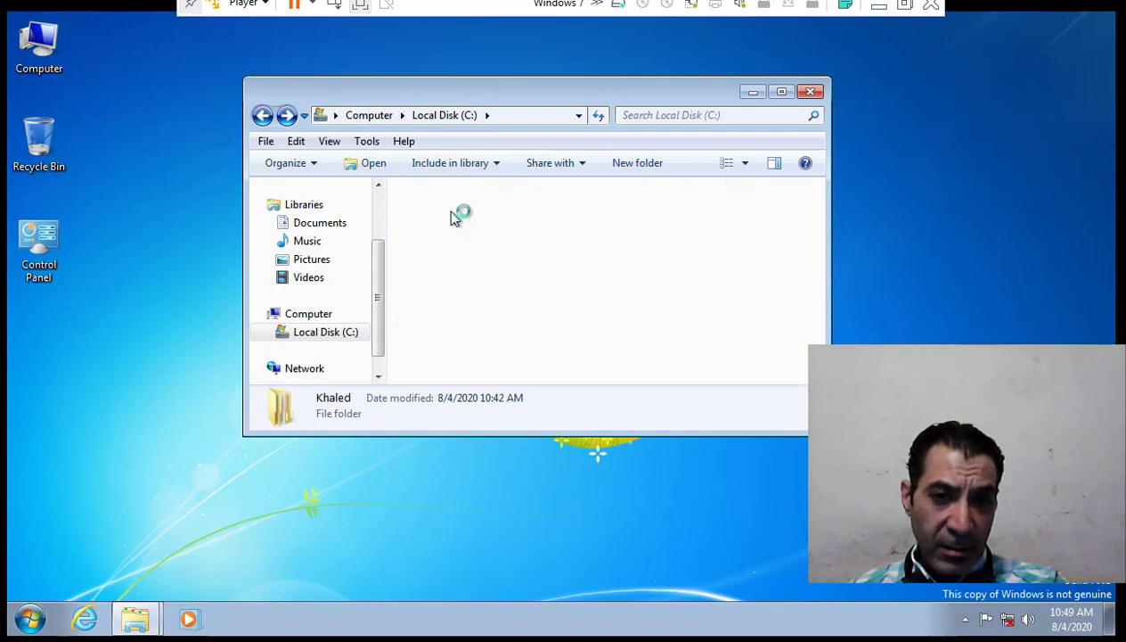
# - Move folder 11 from the root of Local Disk (C:) back into the owner's folder using cut and paste
pyautogui.click(262, 115)
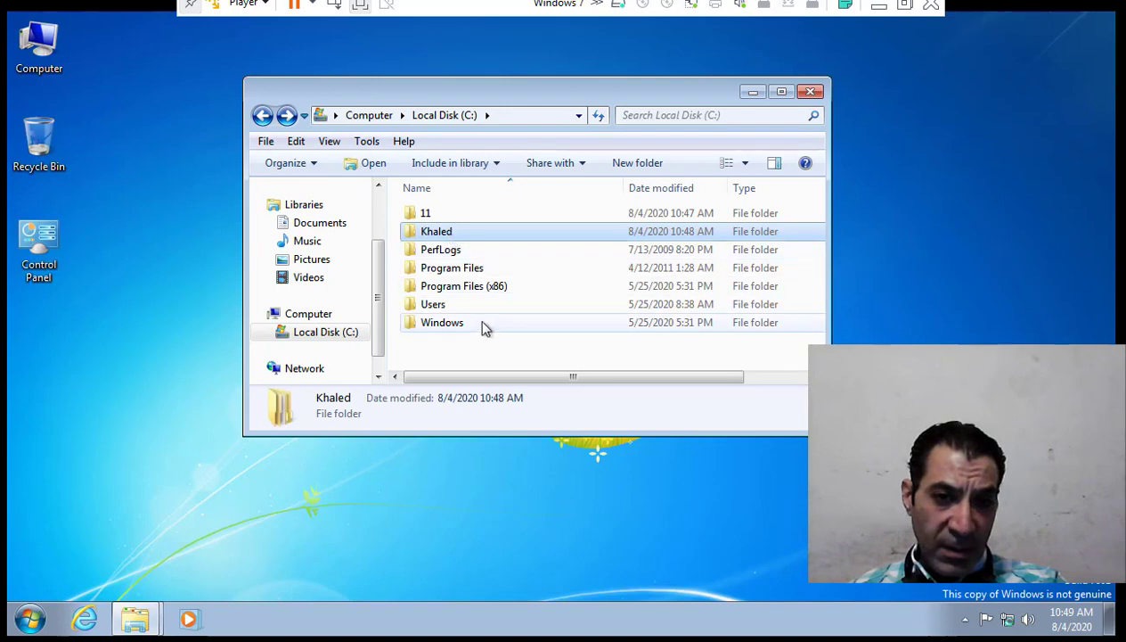
pyautogui.rightClick(437, 216)
pyautogui.click(422, 219)
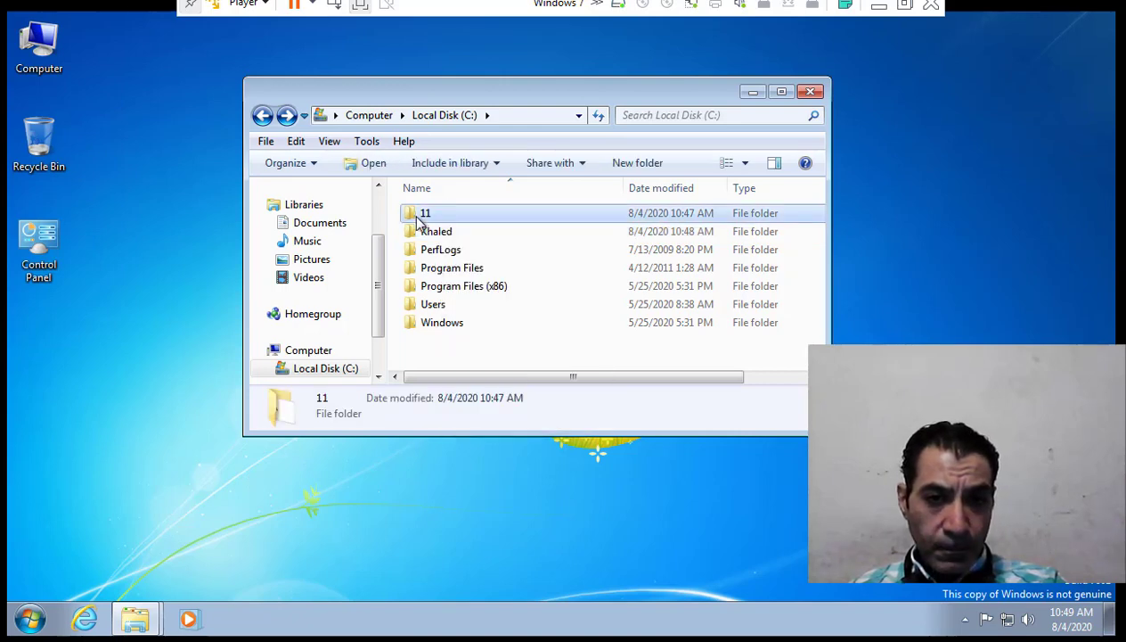
pyautogui.rightClick(418, 217)
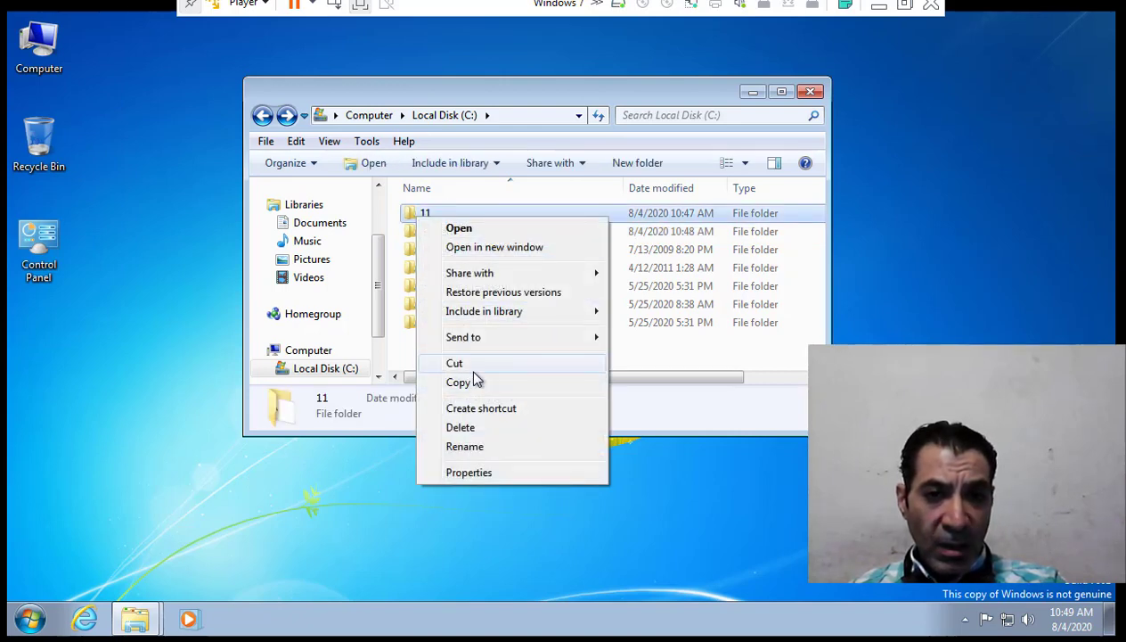
pyautogui.click(467, 366)
pyautogui.doubleClick(430, 232)
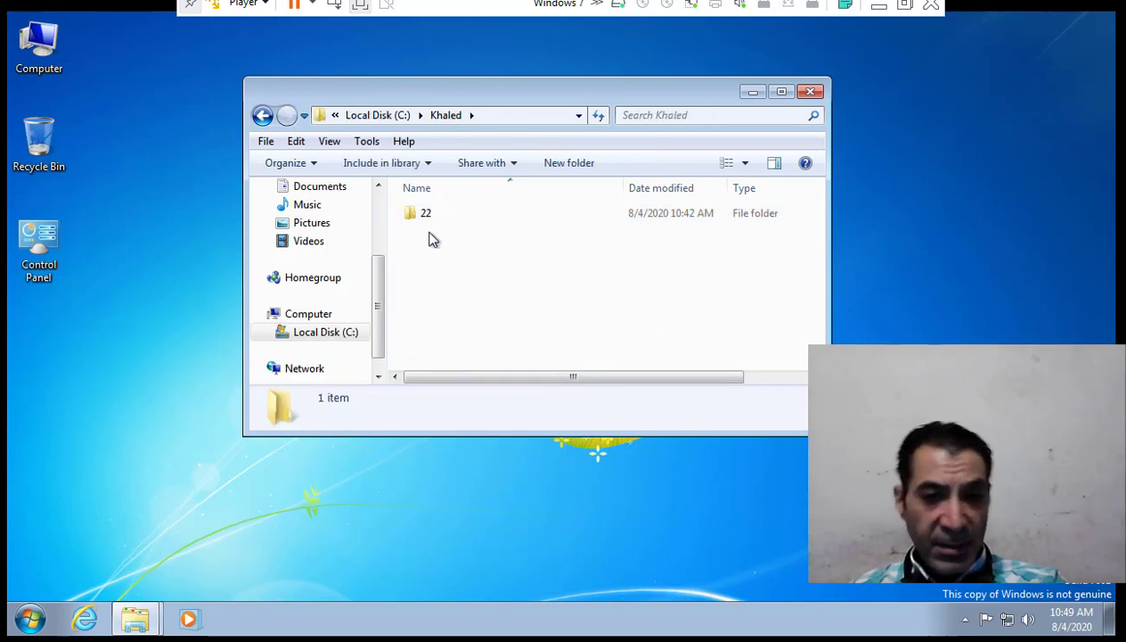
pyautogui.hotkey('ctrl', 'v')
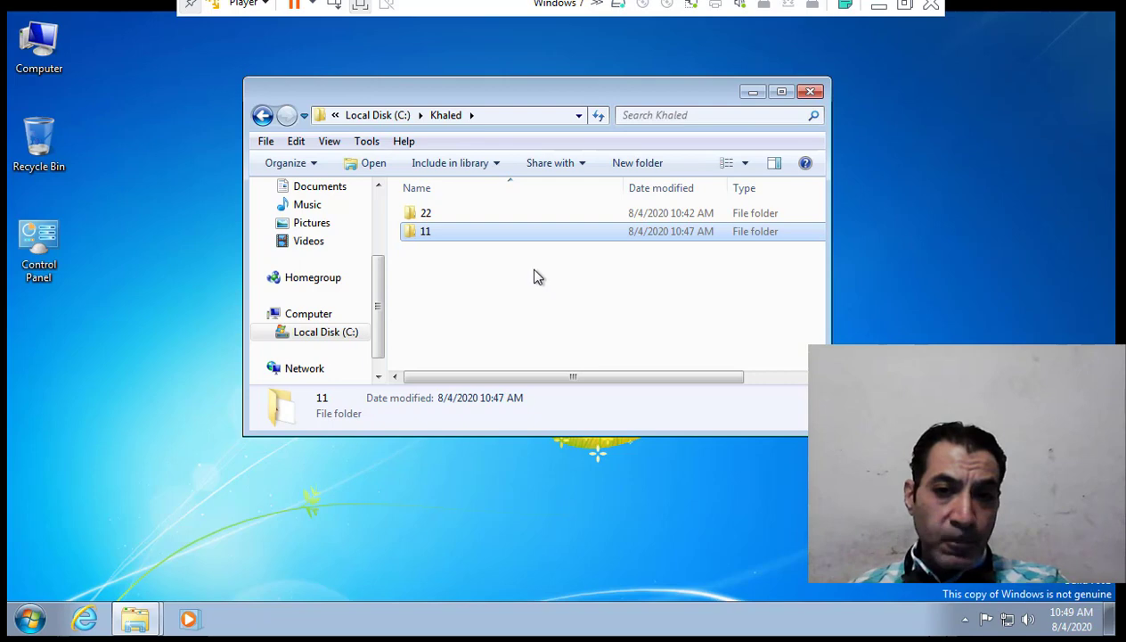
# - Copy folder 11 from the owner's folder to the root of Local Disk (C:), and check the original in the owner's folder
pyautogui.rightClick(437, 233)
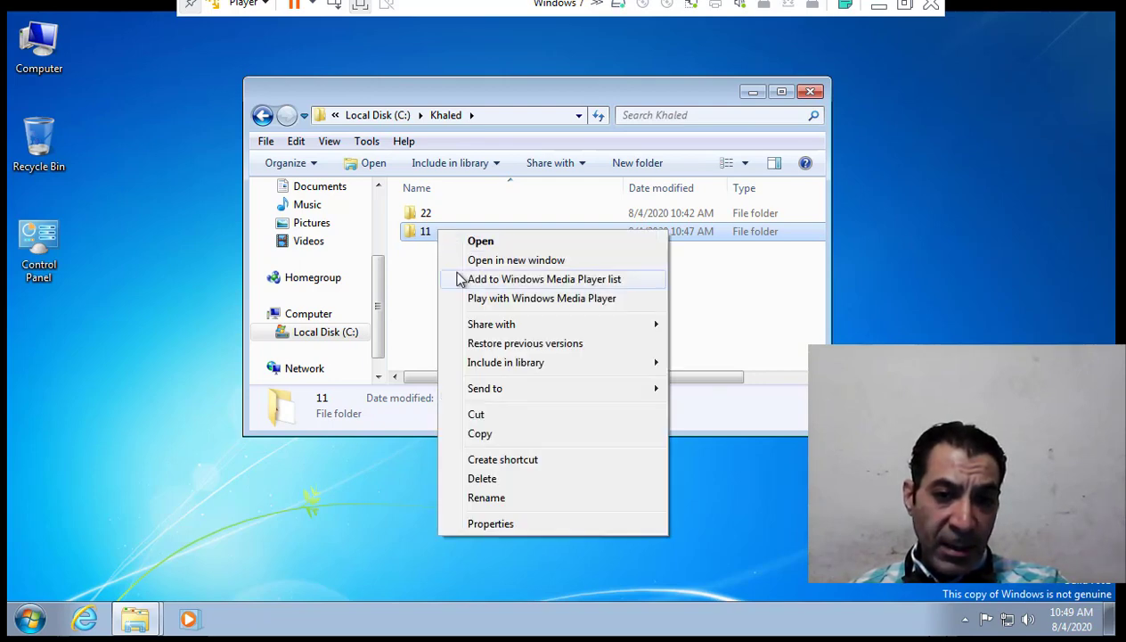
pyautogui.click(481, 434)
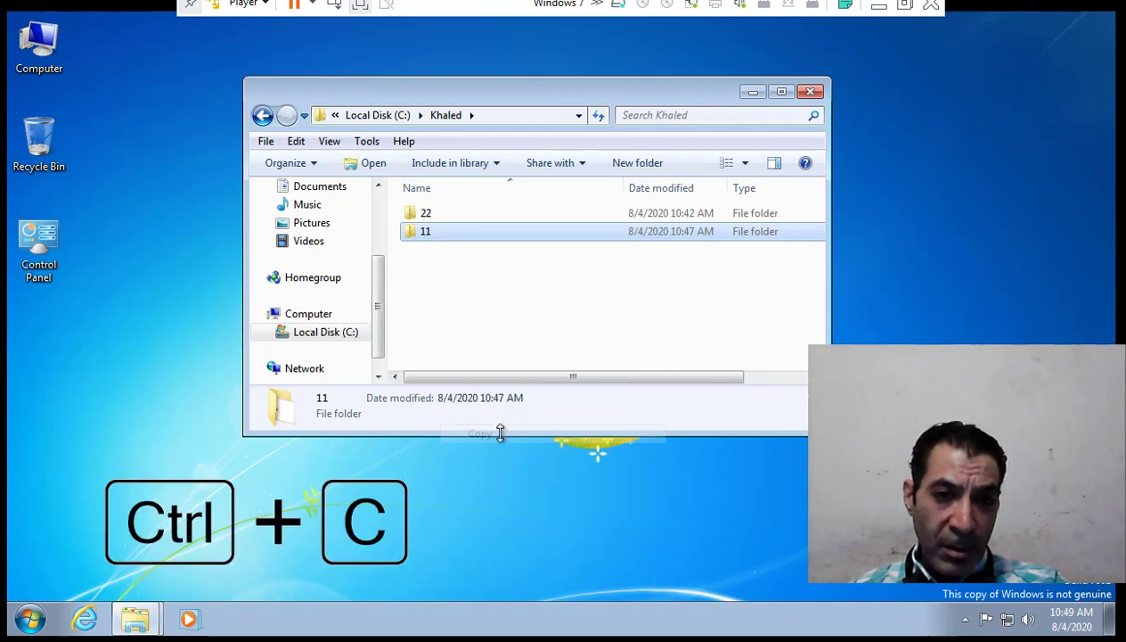
pyautogui.click(263, 115)
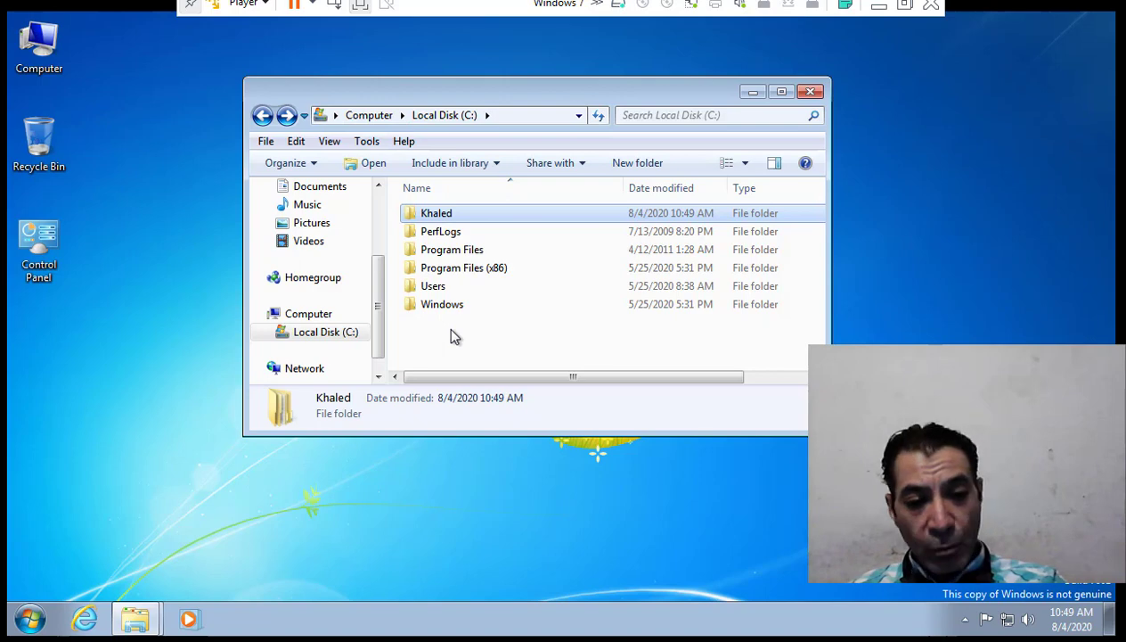
pyautogui.hotkey('ctrl', 'v')
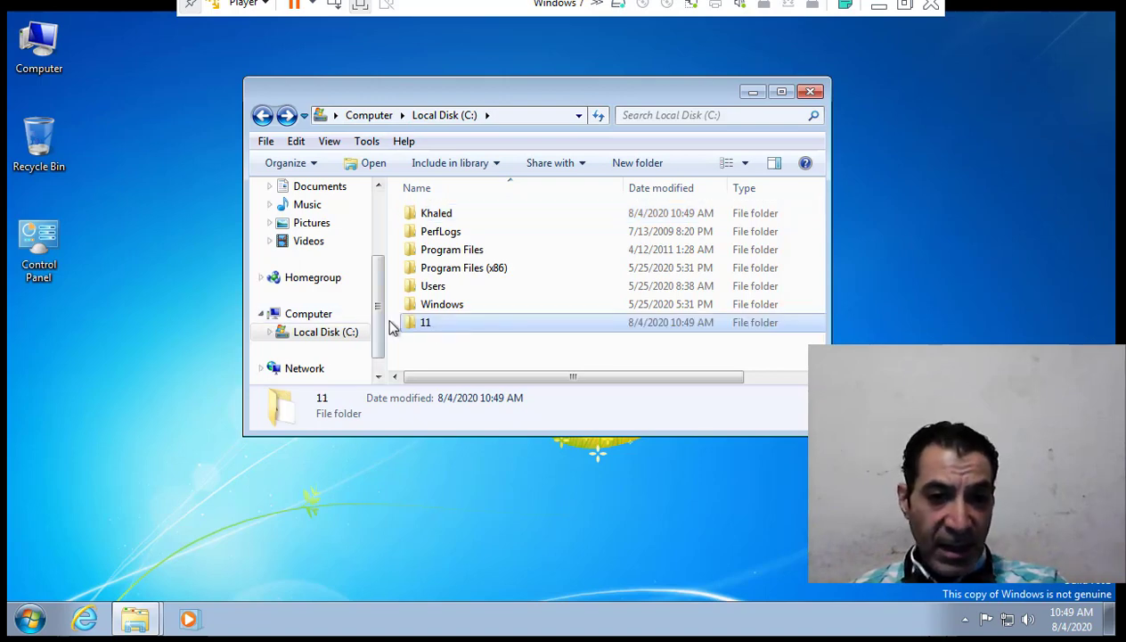
pyautogui.doubleClick(437, 213)
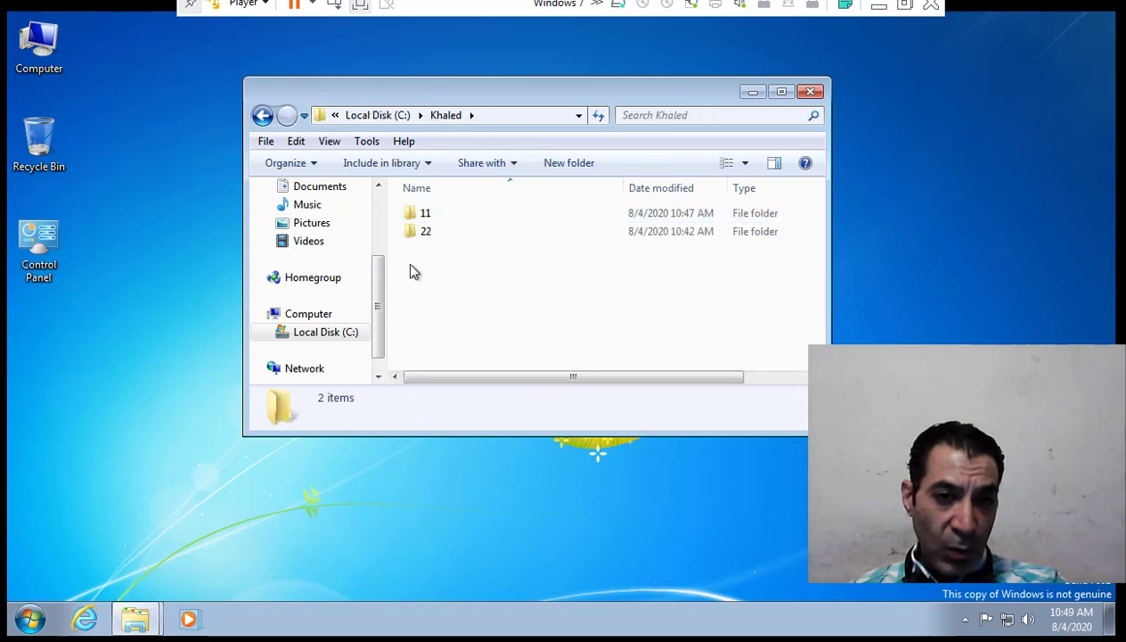
pyautogui.click(262, 116)
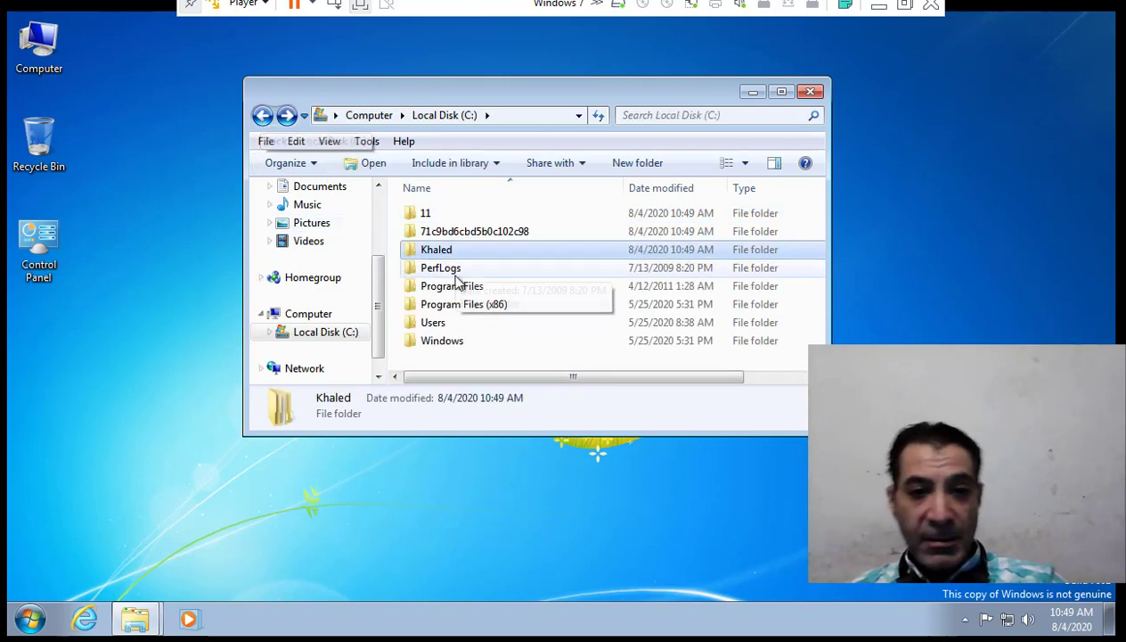
# - Delete the copy of folder 11 in the root of Local Disk (C:) to the Recycle Bin
pyautogui.click(425, 215)
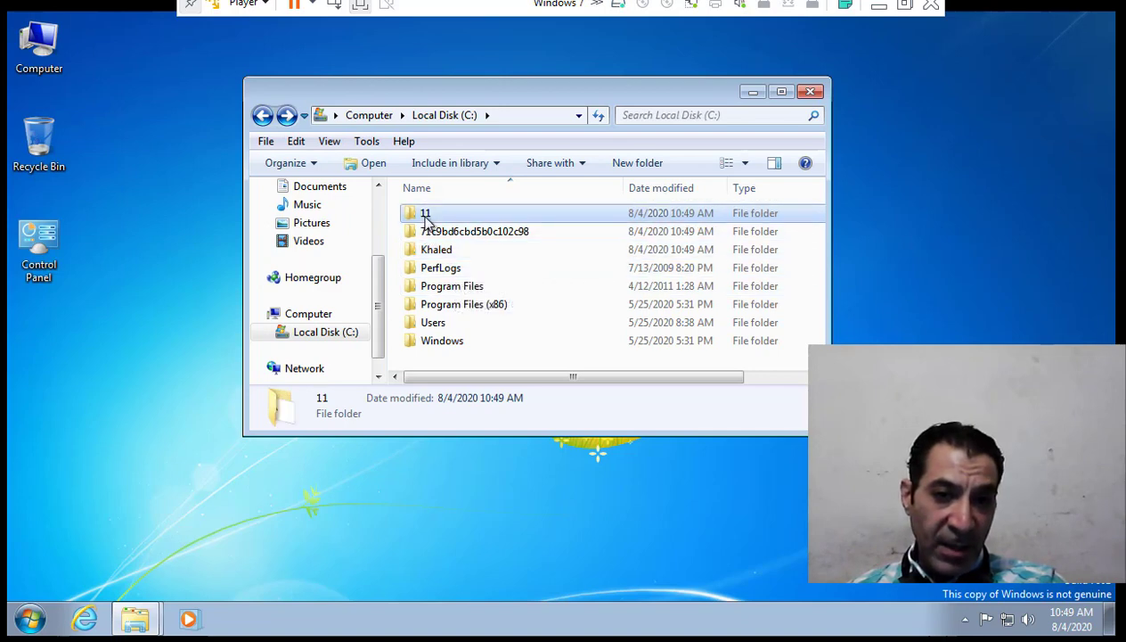
pyautogui.rightClick(426, 219)
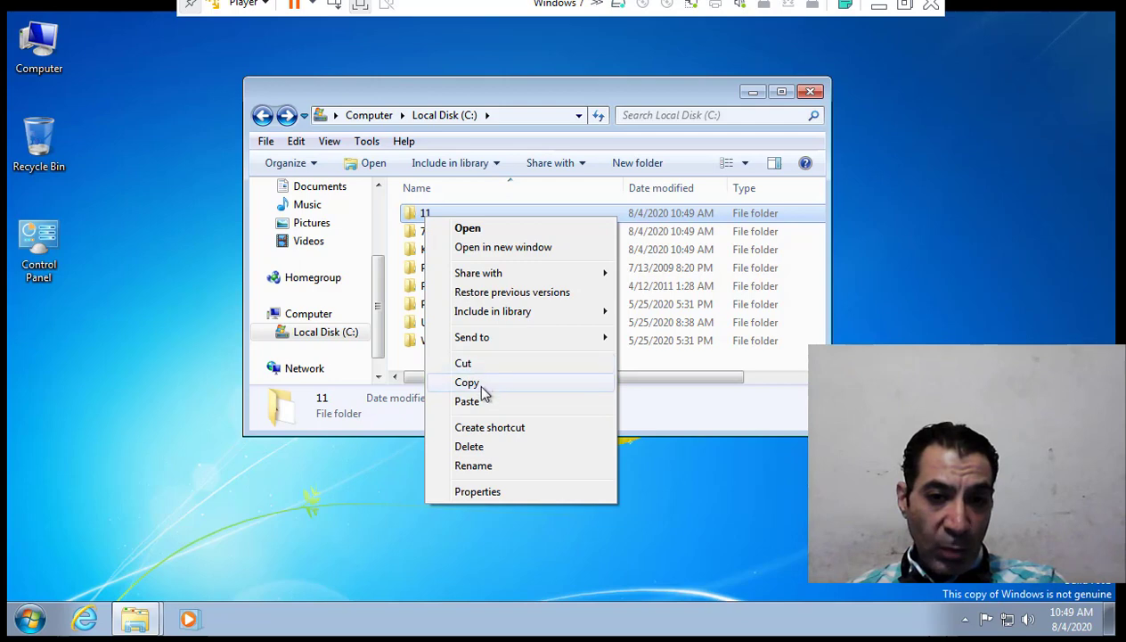
pyautogui.click(485, 448)
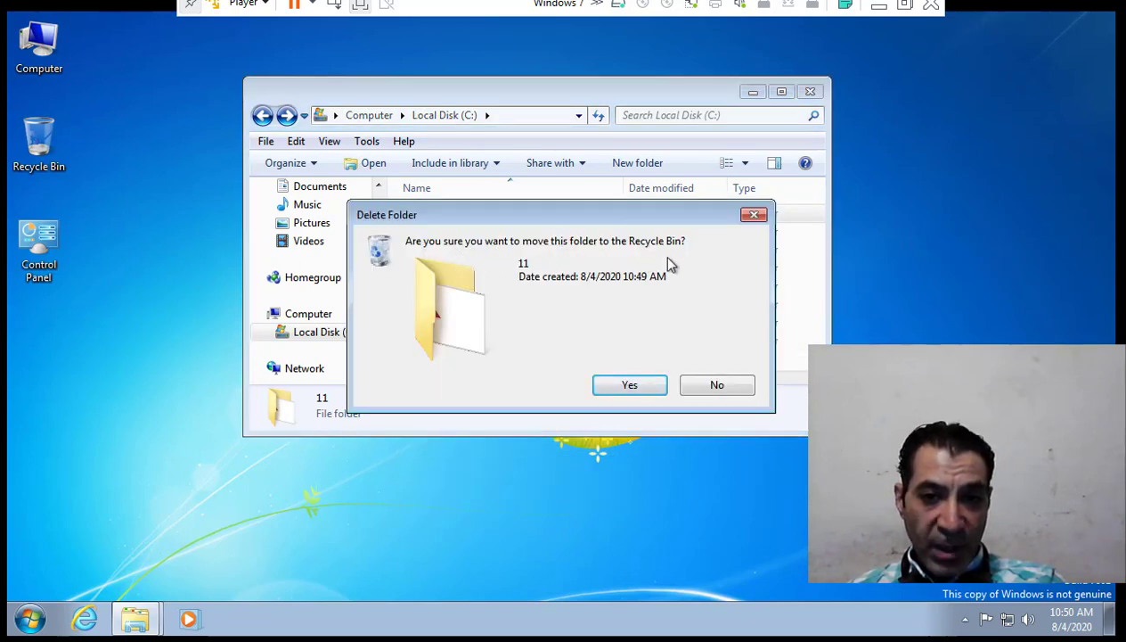
pyautogui.click(632, 385)
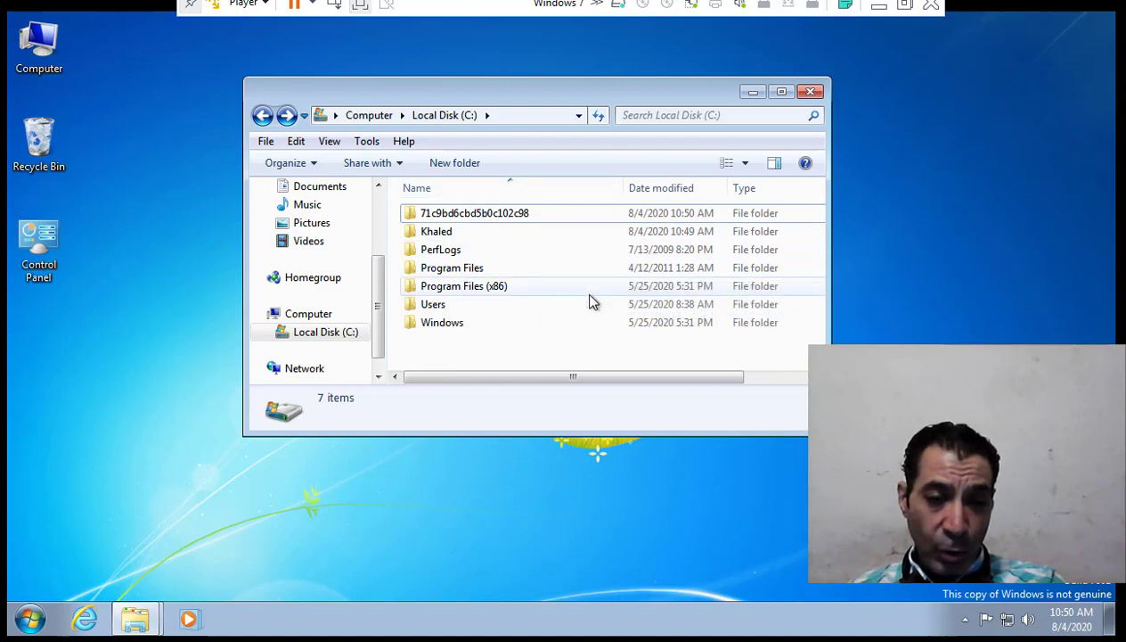
# - Restore folder 11 from the Recycle Bin to its original location, and close the Recycle Bin window
pyautogui.doubleClick(41, 155)
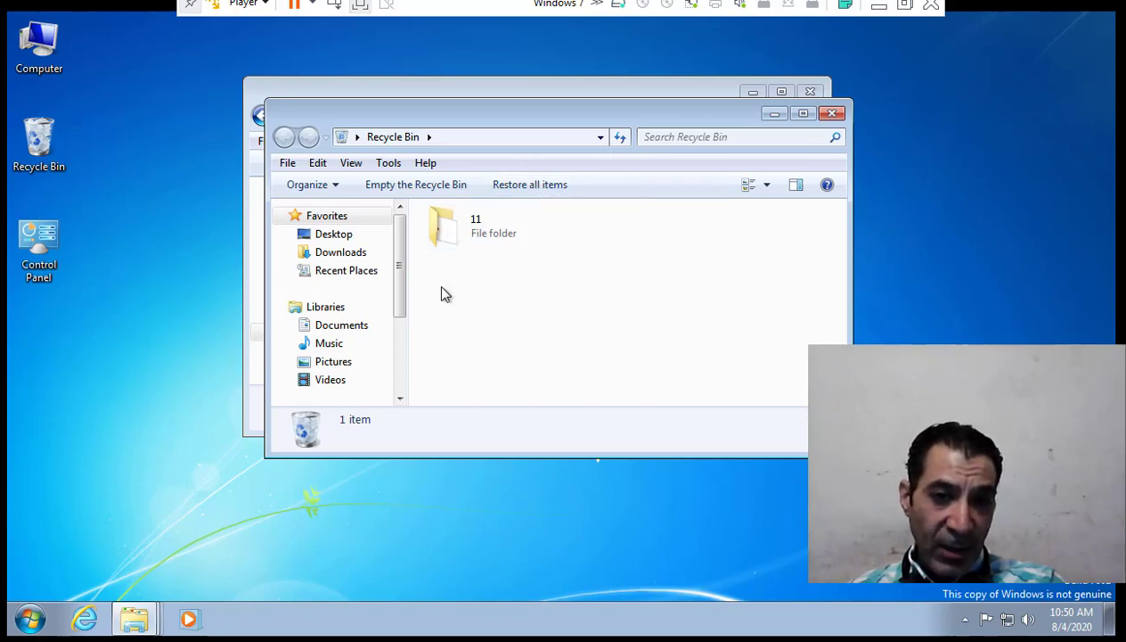
pyautogui.rightClick(457, 226)
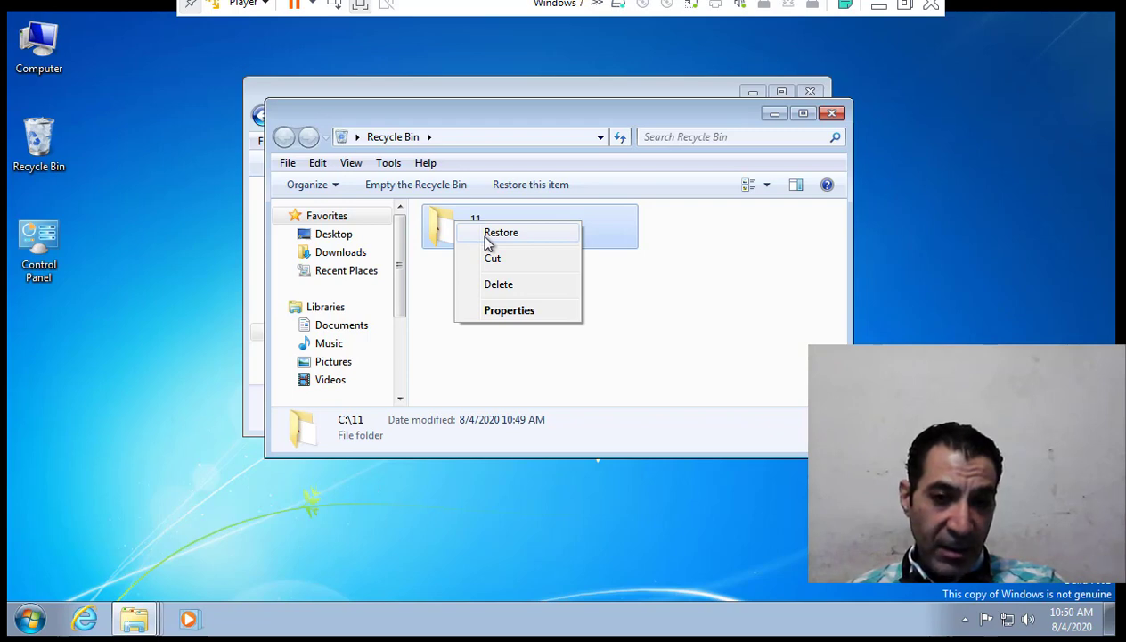
pyautogui.click(487, 235)
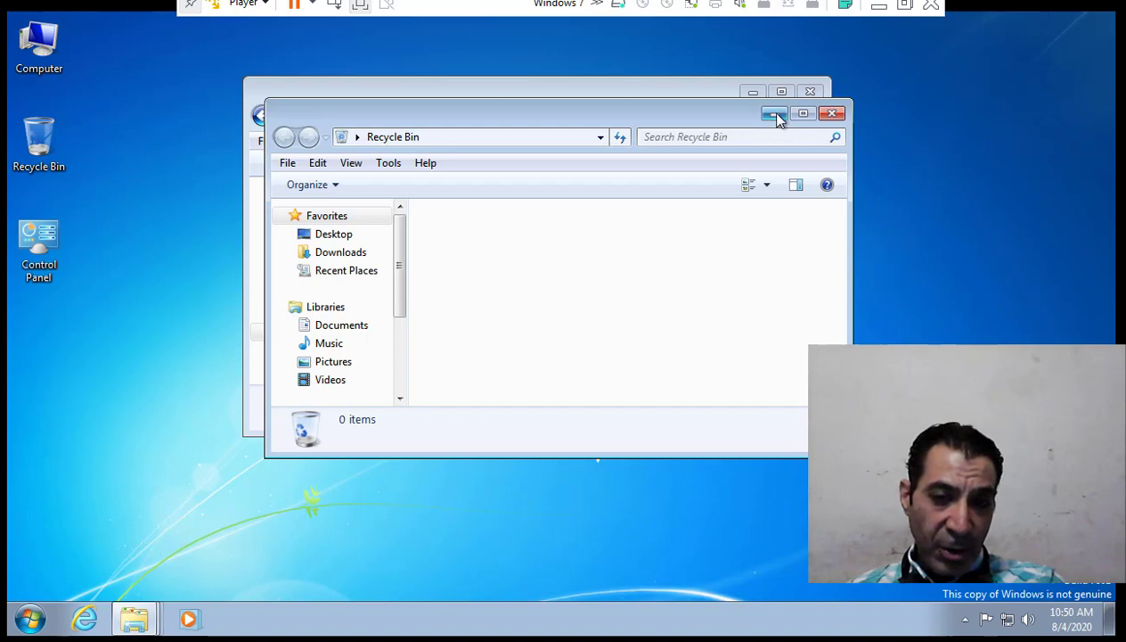
pyautogui.click(832, 113)
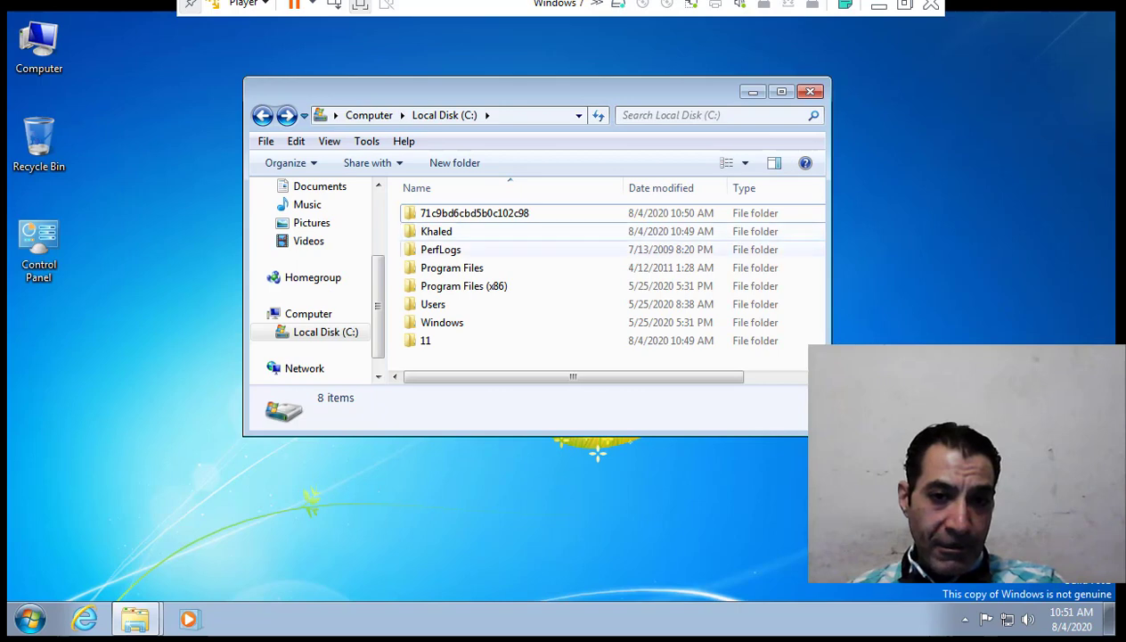
# - Delete the restored folder 11 from Local Disk (C:), and check for it in the Recycle Bin
pyautogui.click(436, 346)
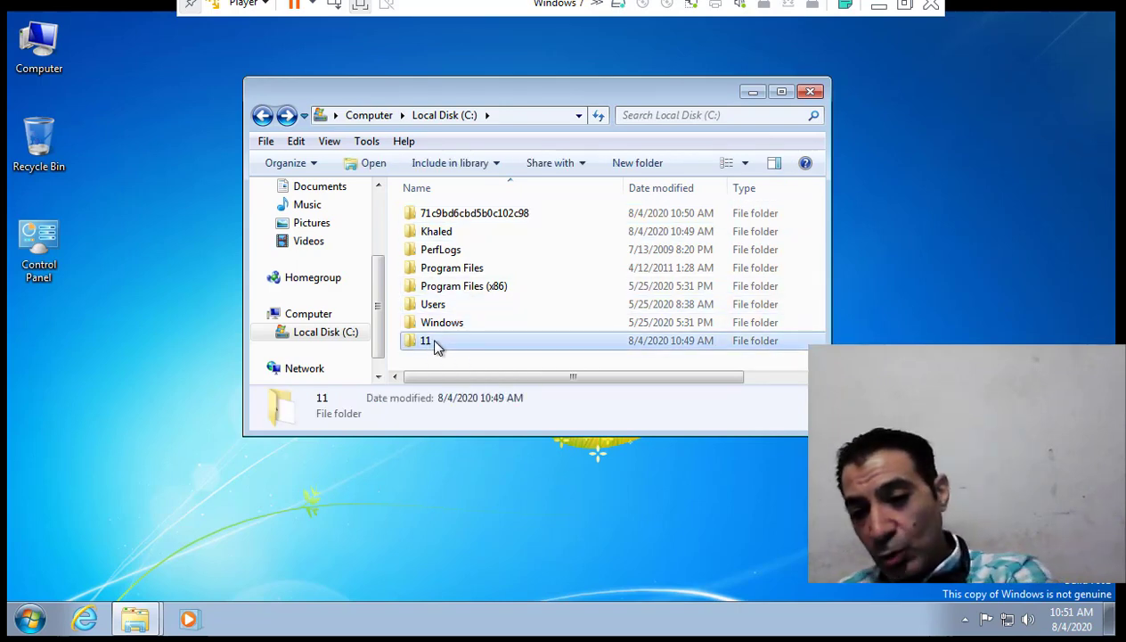
pyautogui.press('Delete')
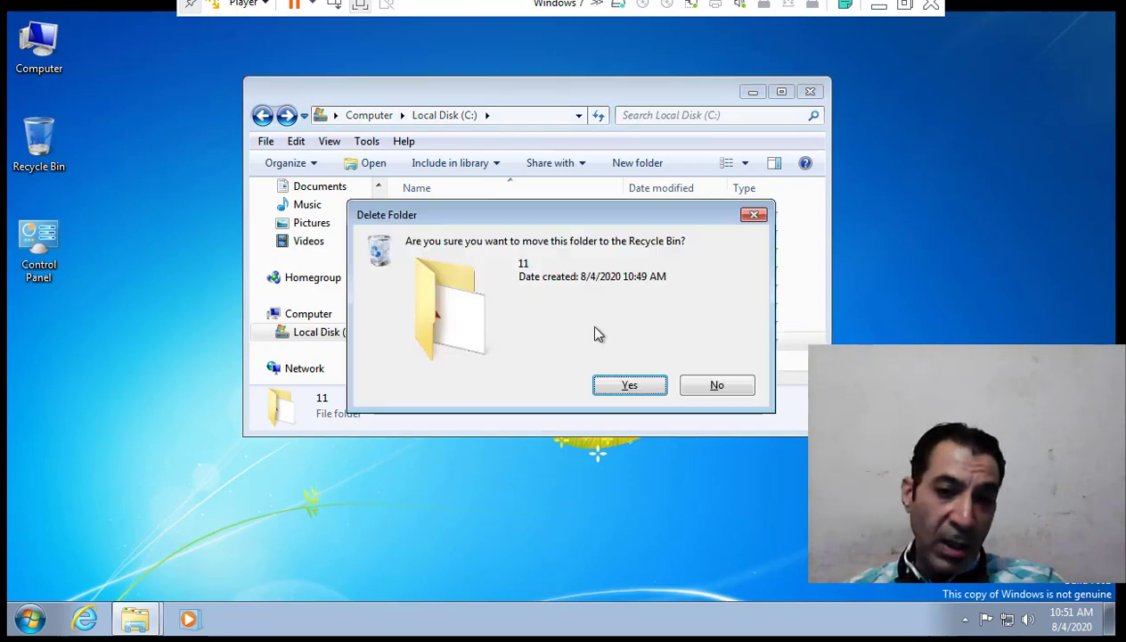
pyautogui.click(659, 387)
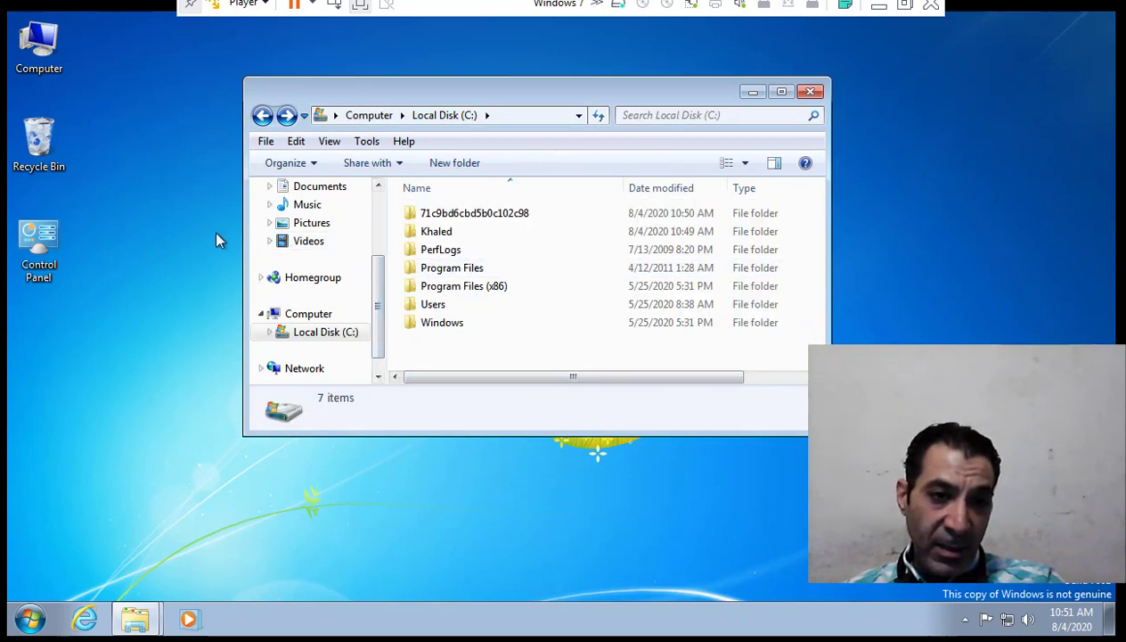
pyautogui.doubleClick(42, 144)
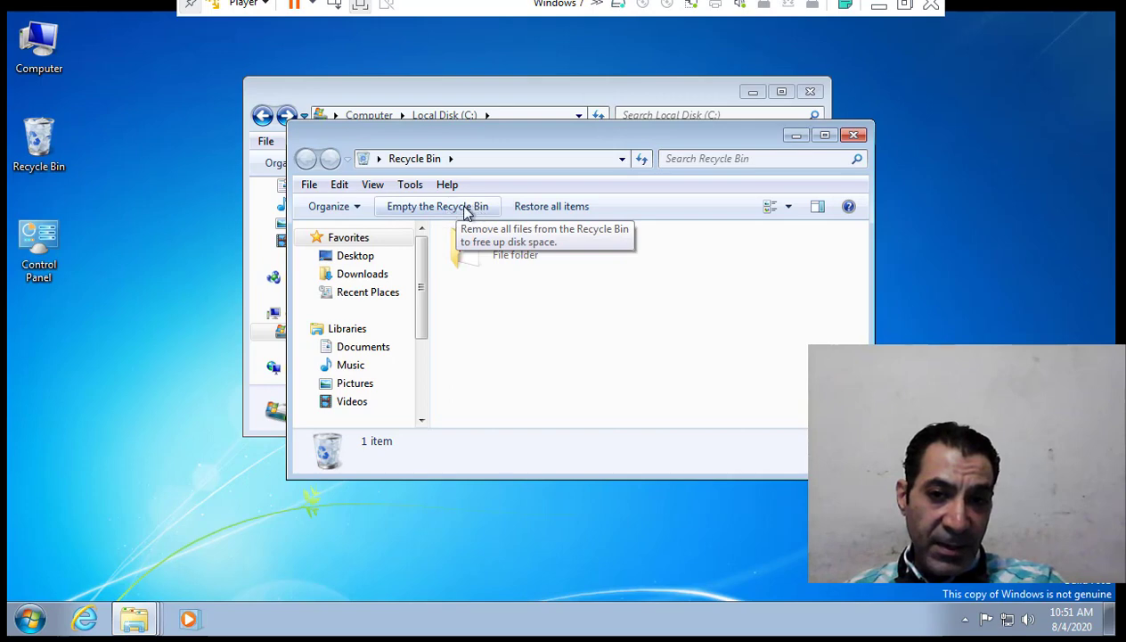
pyautogui.click(852, 134)
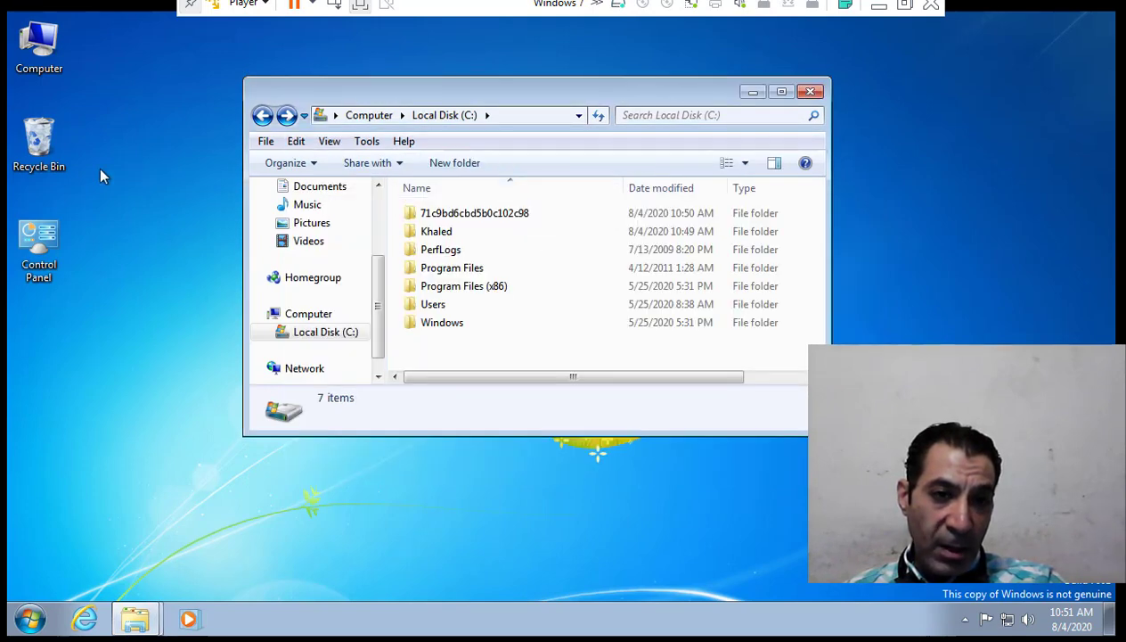
# - Empty the Recycle Bin to permanently delete folder 11
pyautogui.rightClick(44, 144)
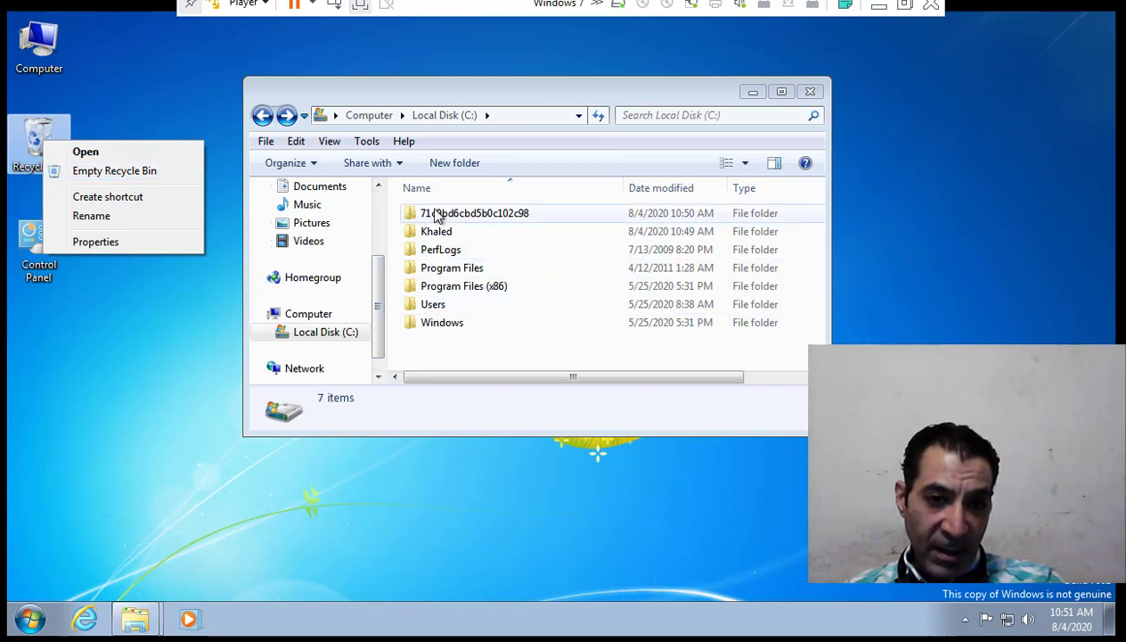
pyautogui.click(130, 171)
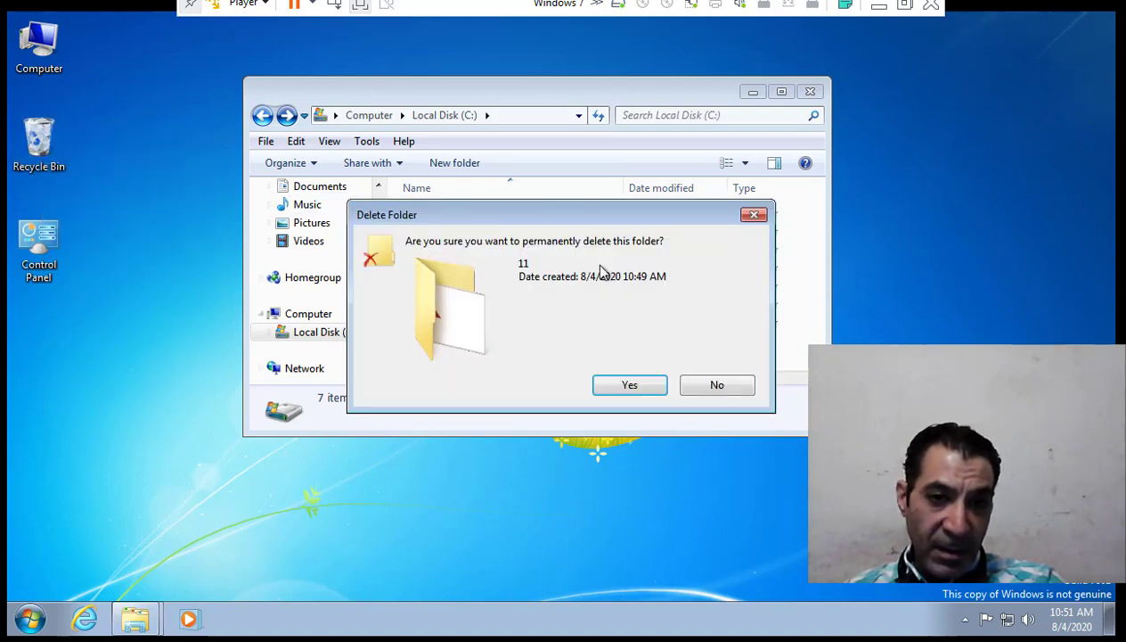
pyautogui.click(631, 386)
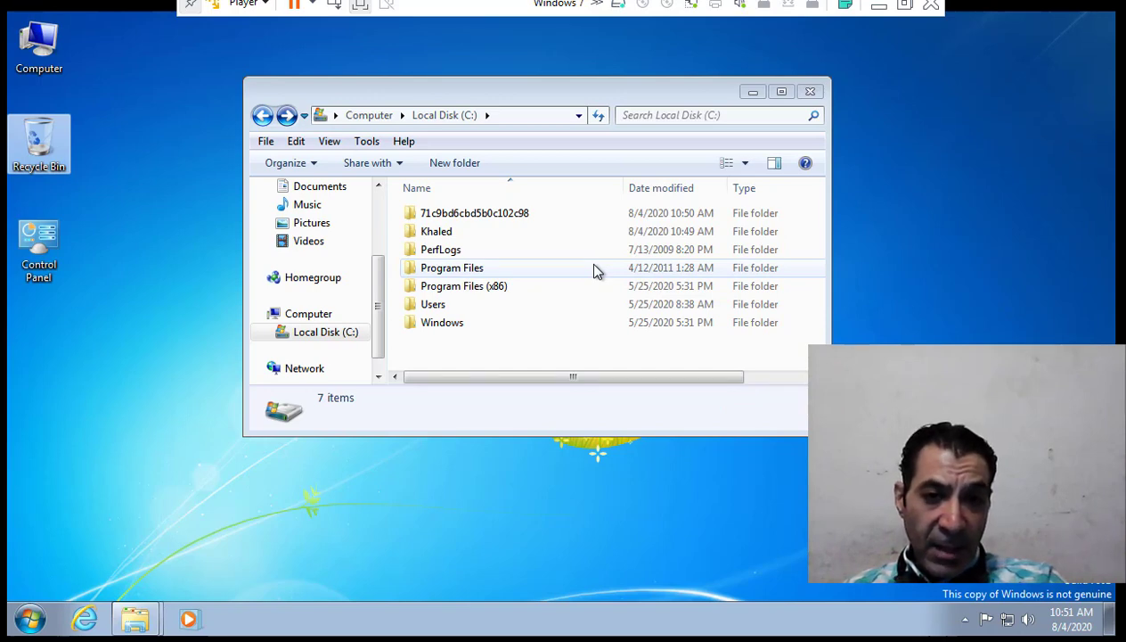
# - Open folder 11 inside the folder on Local Disk (C:) that also holds folder 22
pyautogui.click(436, 230)
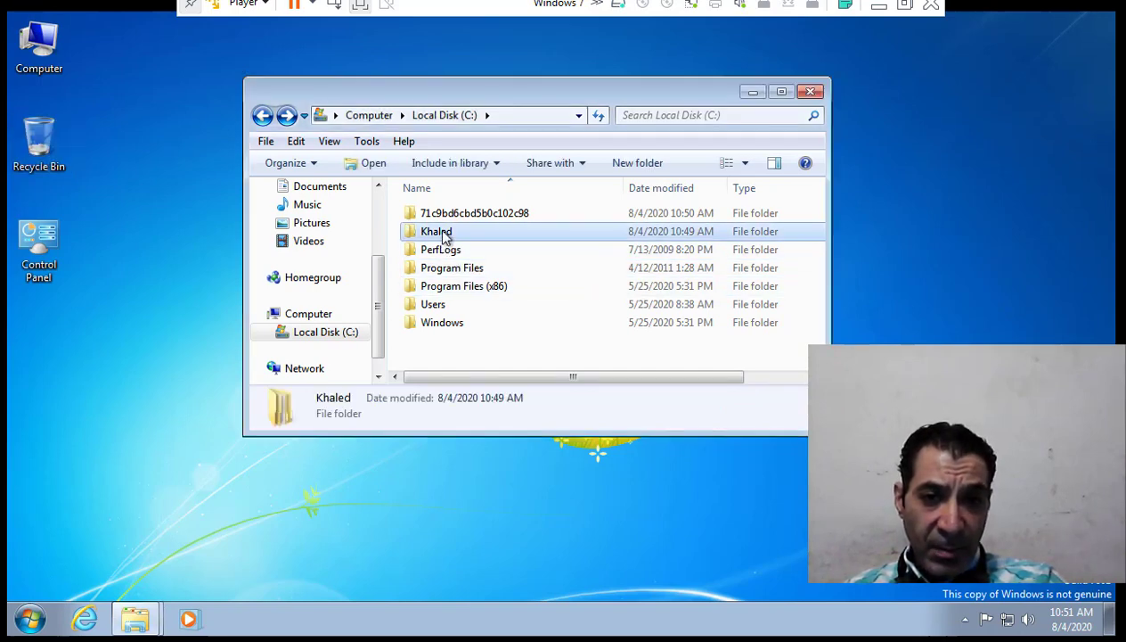
pyautogui.click(436, 231)
pyautogui.click(485, 235)
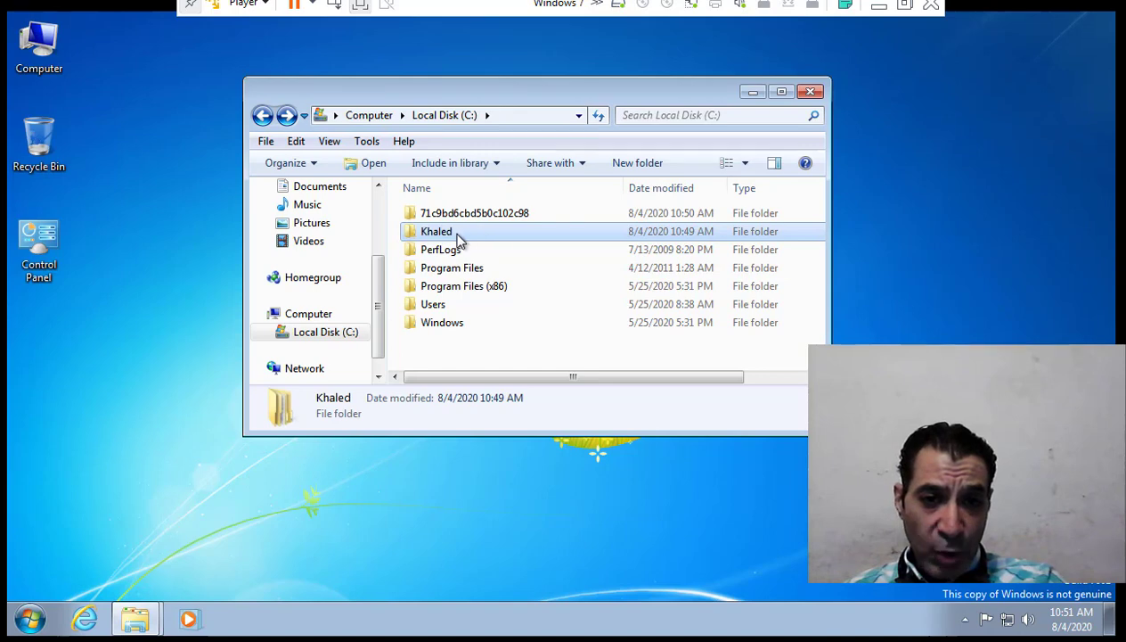
pyautogui.doubleClick(450, 237)
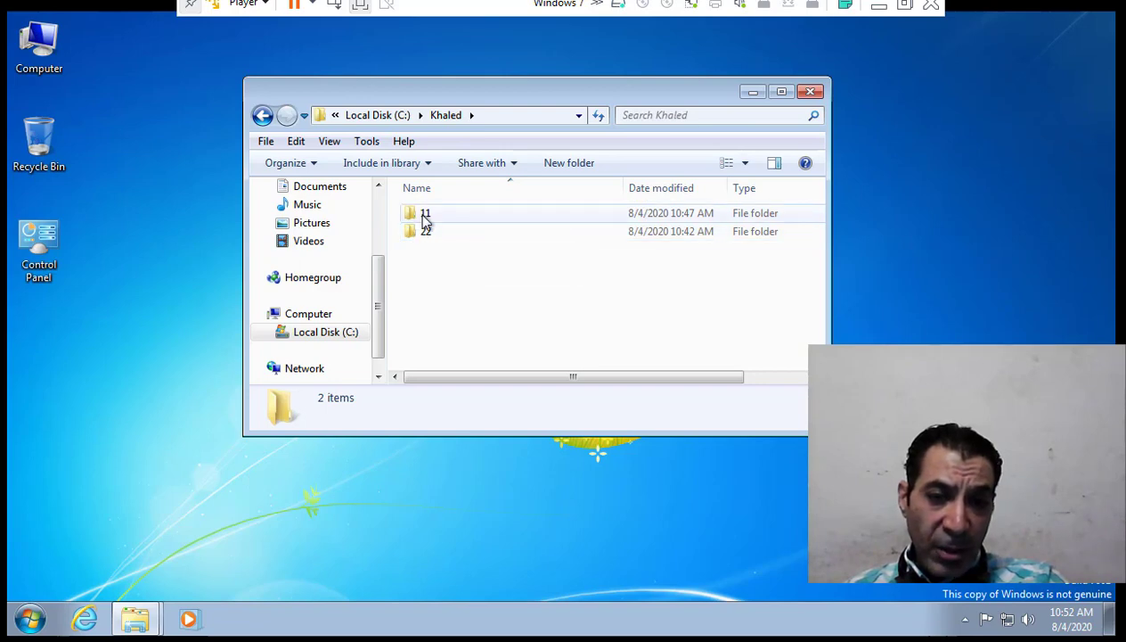
pyautogui.rightClick(425, 219)
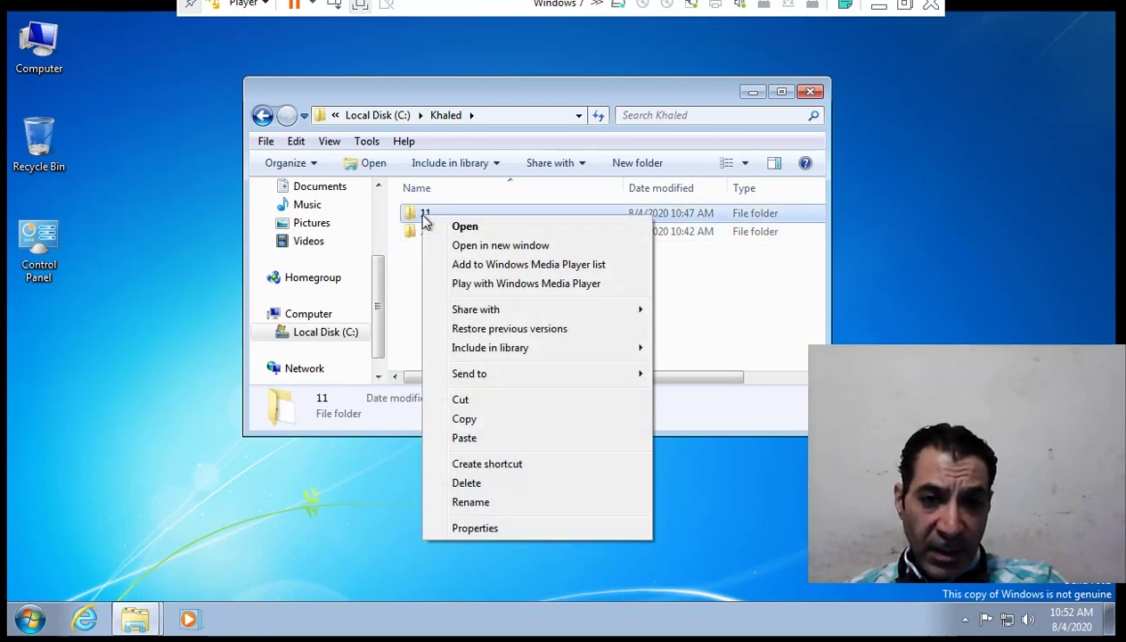
pyautogui.click(410, 212)
pyautogui.doubleClick(410, 212)
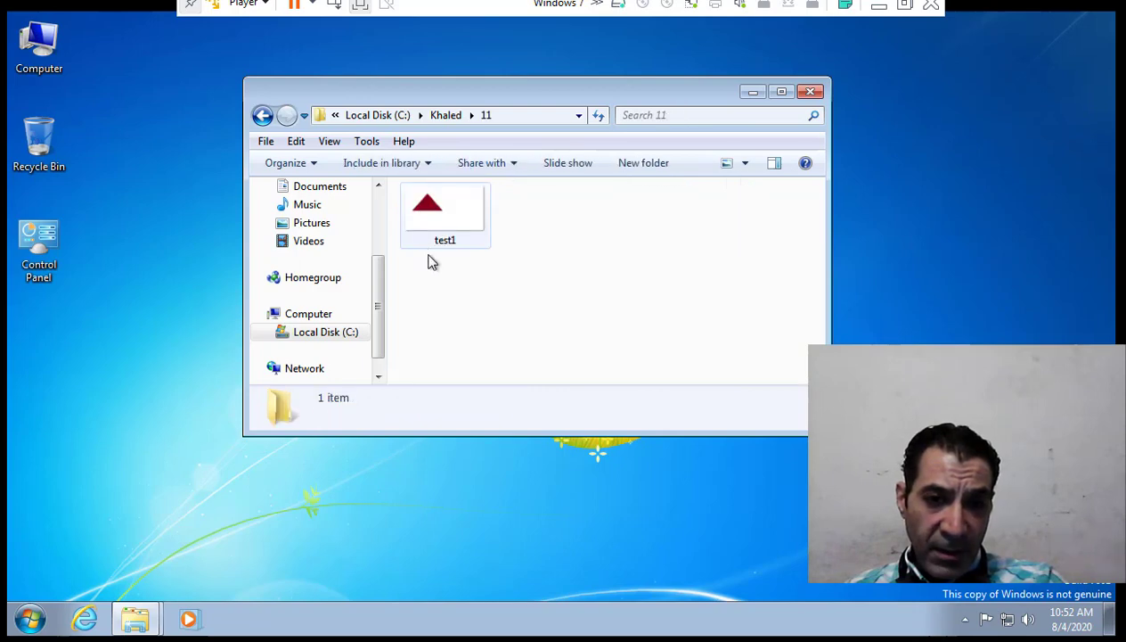
# - Rename the picture test1 in folder 11 to test
pyautogui.rightClick(440, 227)
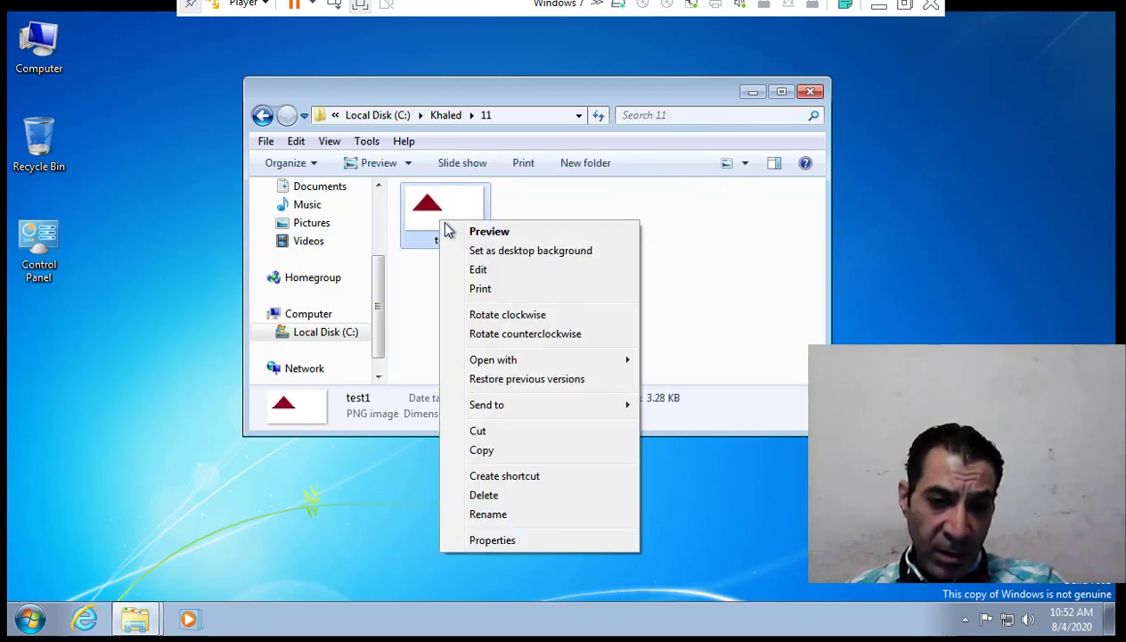
pyautogui.click(501, 516)
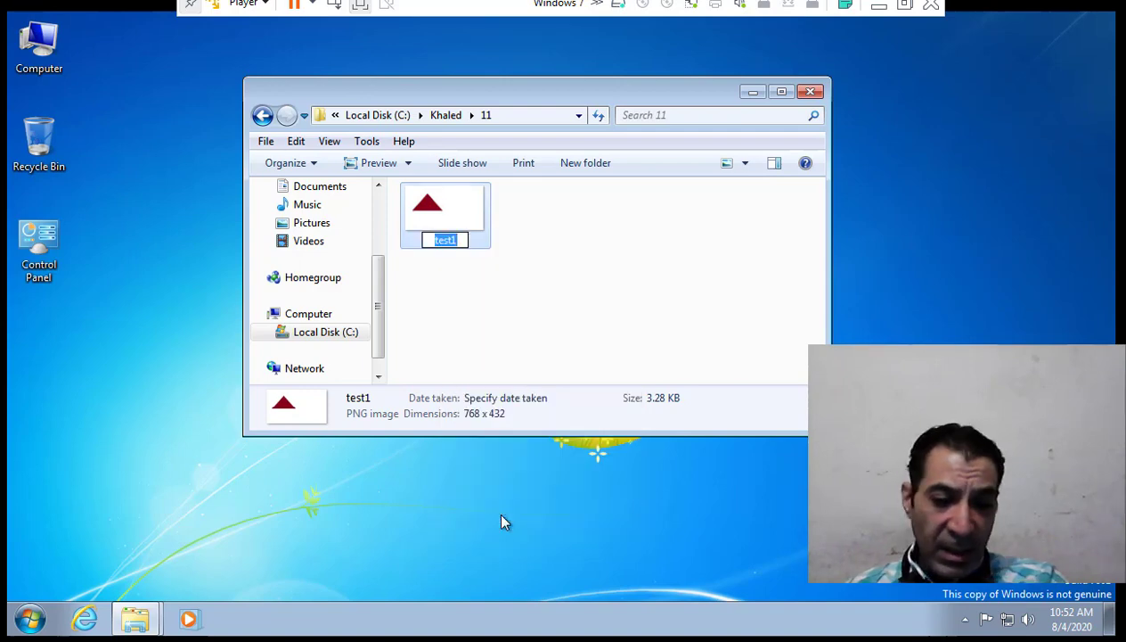
pyautogui.write('test')
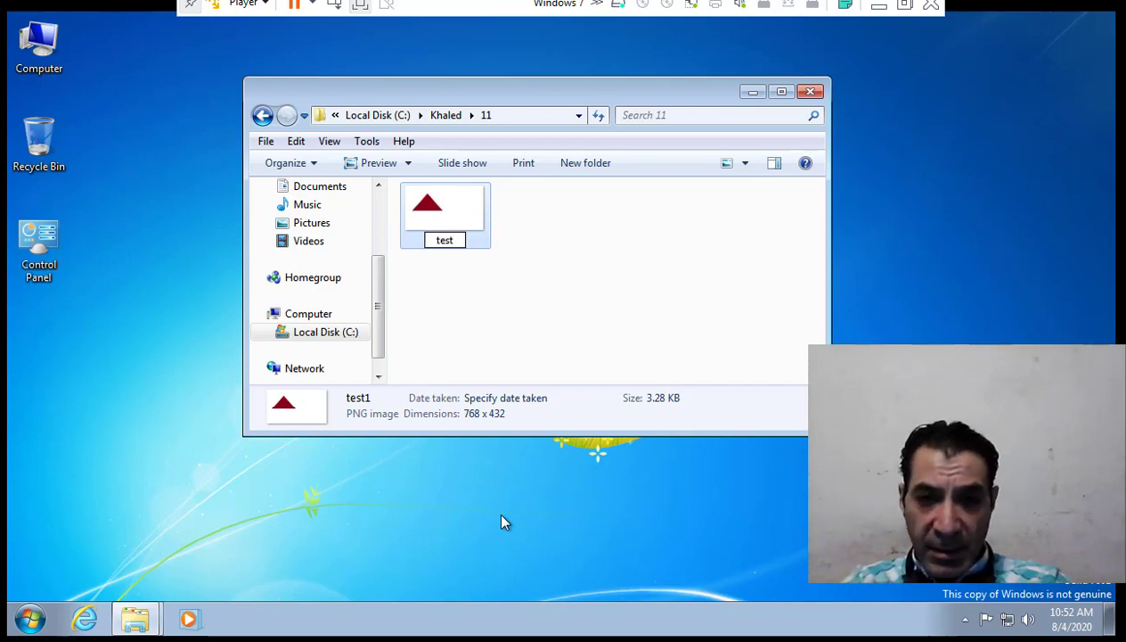
pyautogui.press('Return')
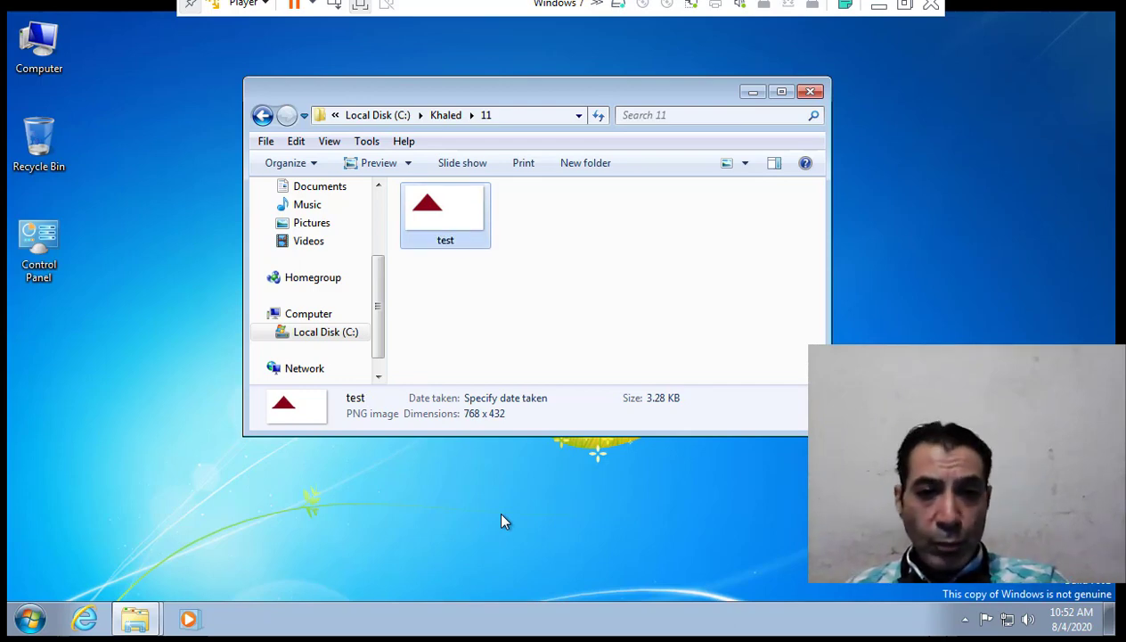
# - Rename the picture test in folder 11 to test3
pyautogui.rightClick(468, 223)
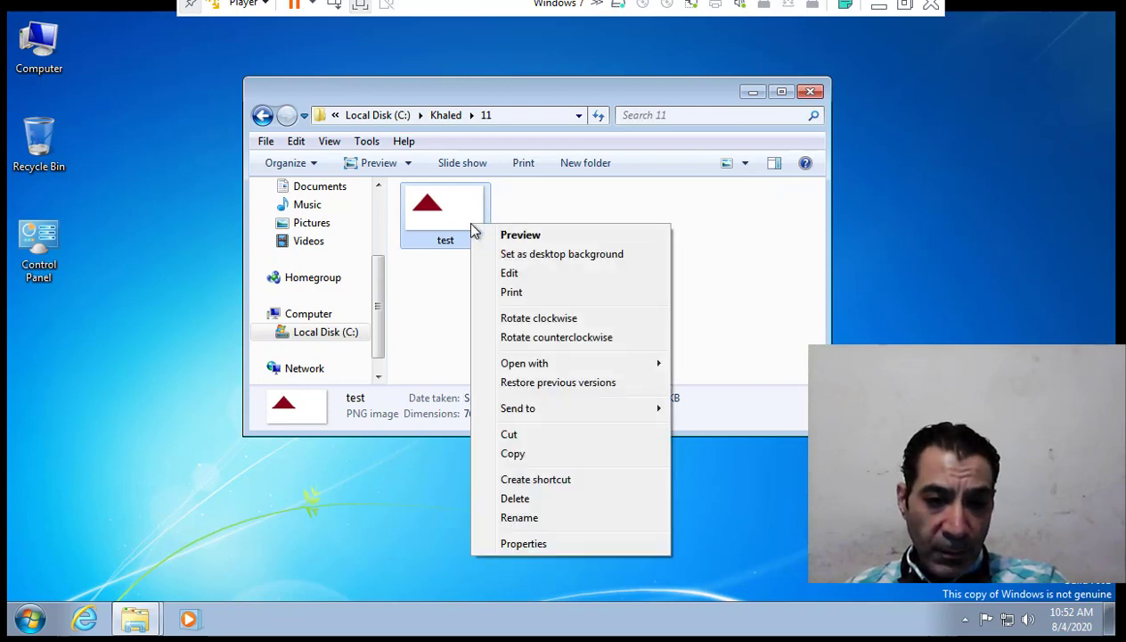
pyautogui.click(533, 521)
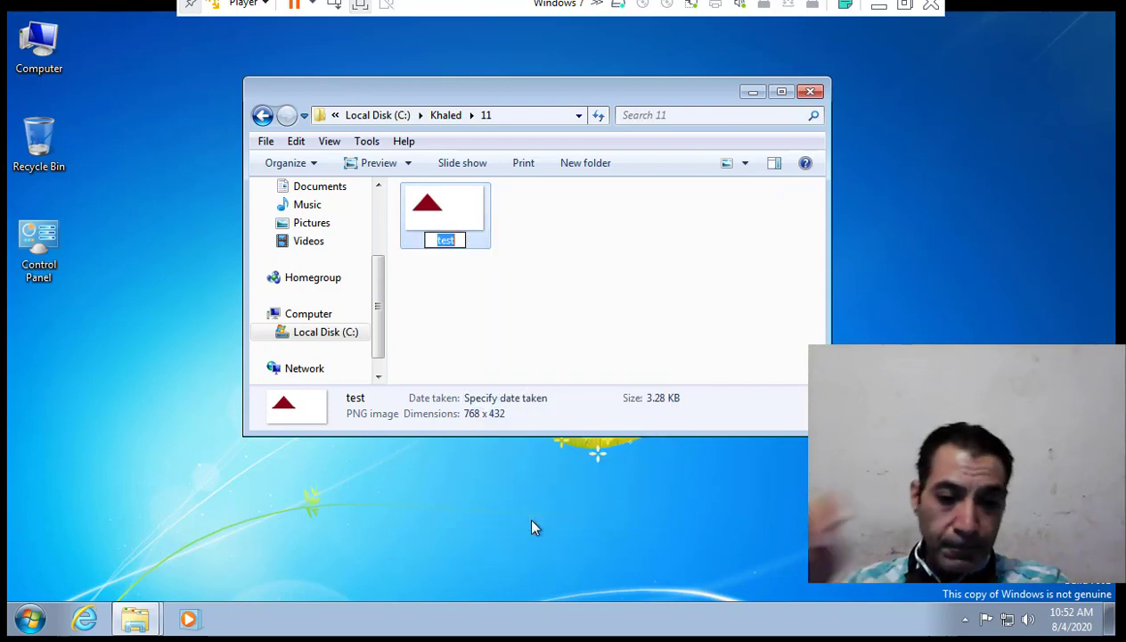
pyautogui.write('tes')
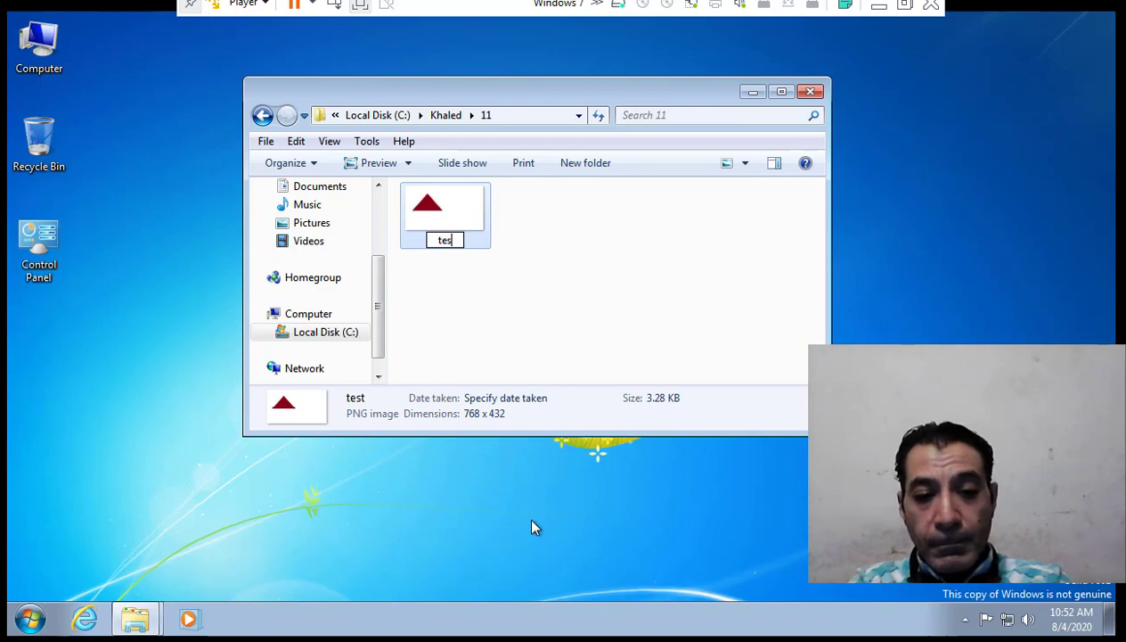
pyautogui.write('t3')
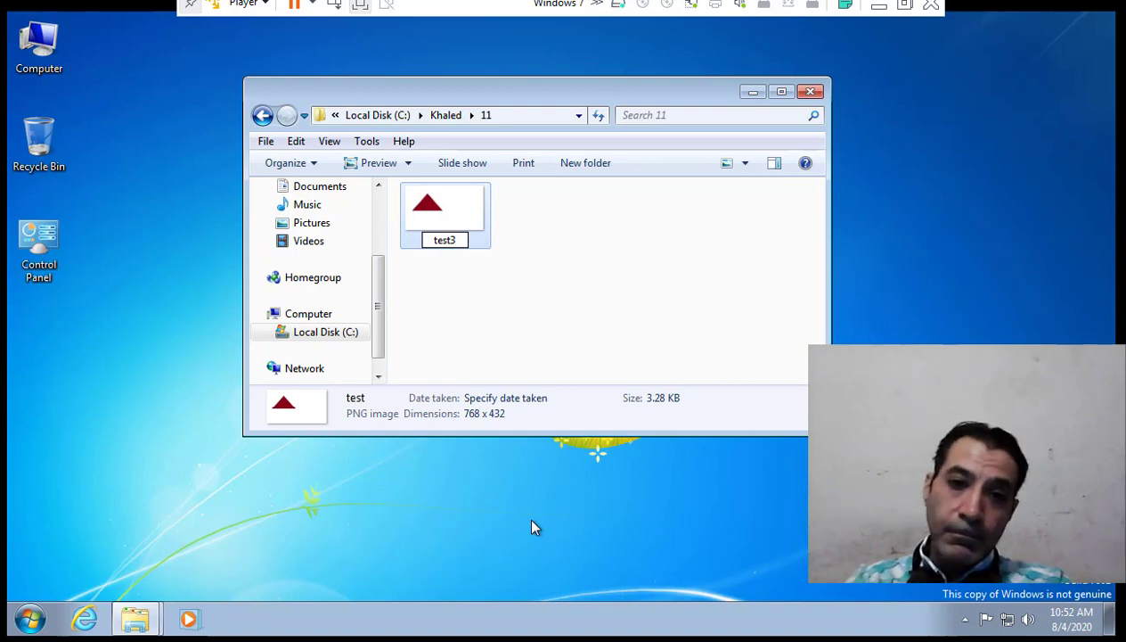
pyautogui.press('Return')
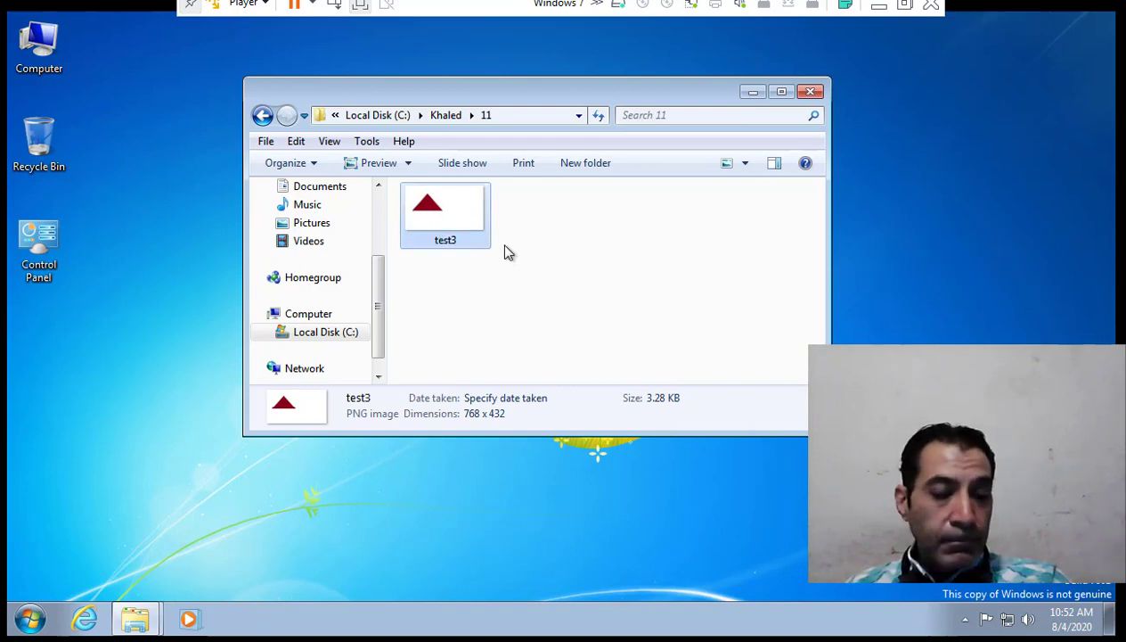
# - Create a shortcut to the picture test3 in folder 11, and compare its size and location details with the original file
pyautogui.rightClick(457, 229)
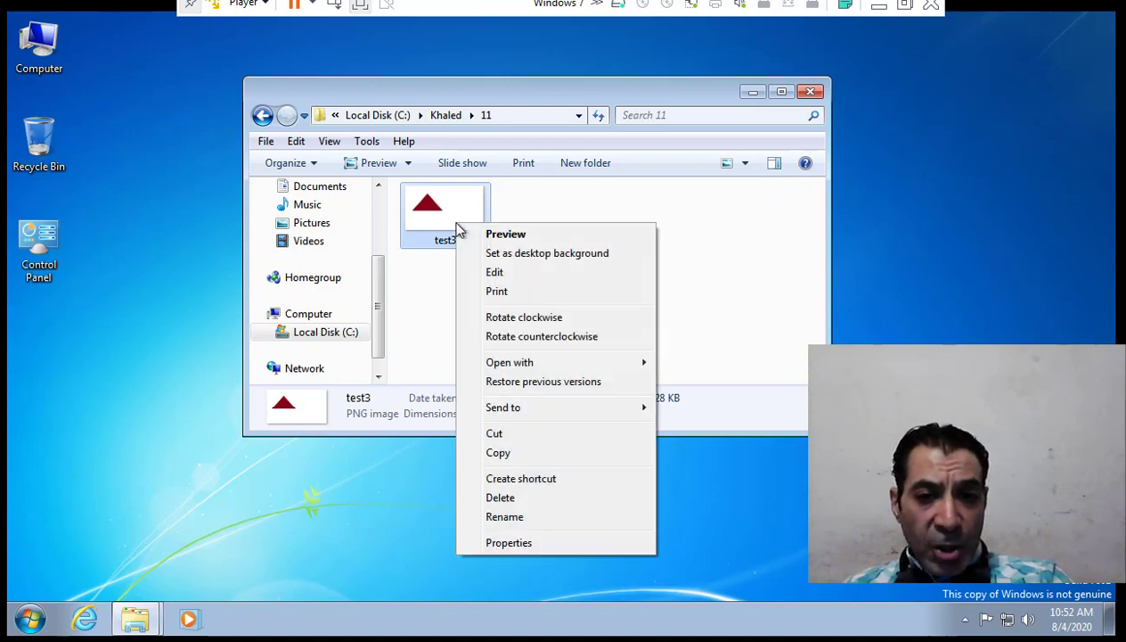
pyautogui.click(527, 486)
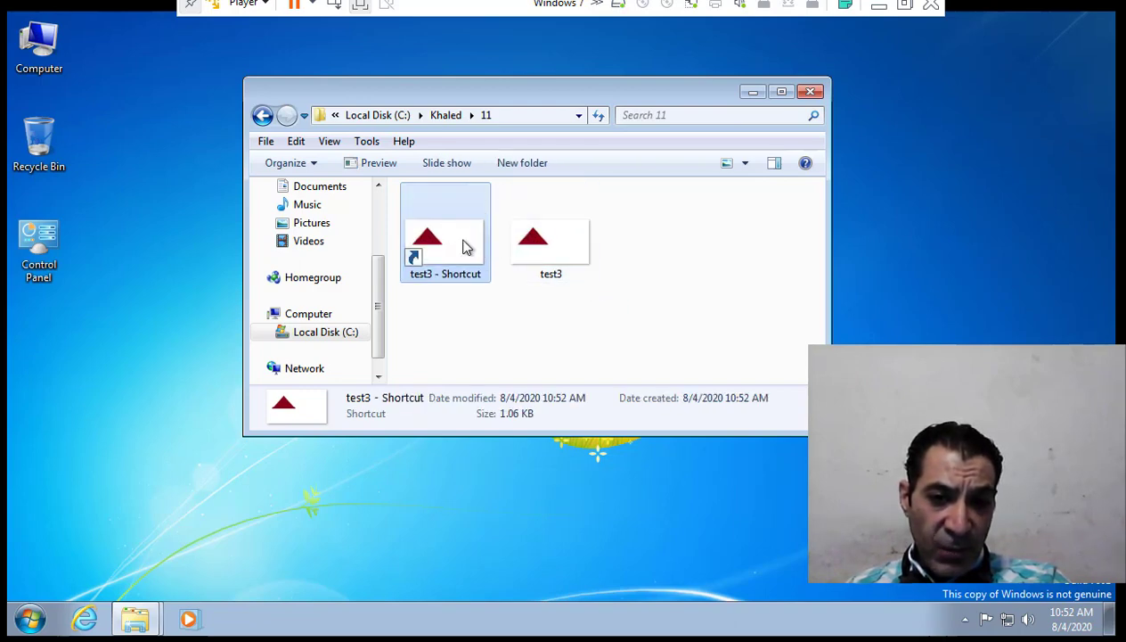
pyautogui.click(539, 248)
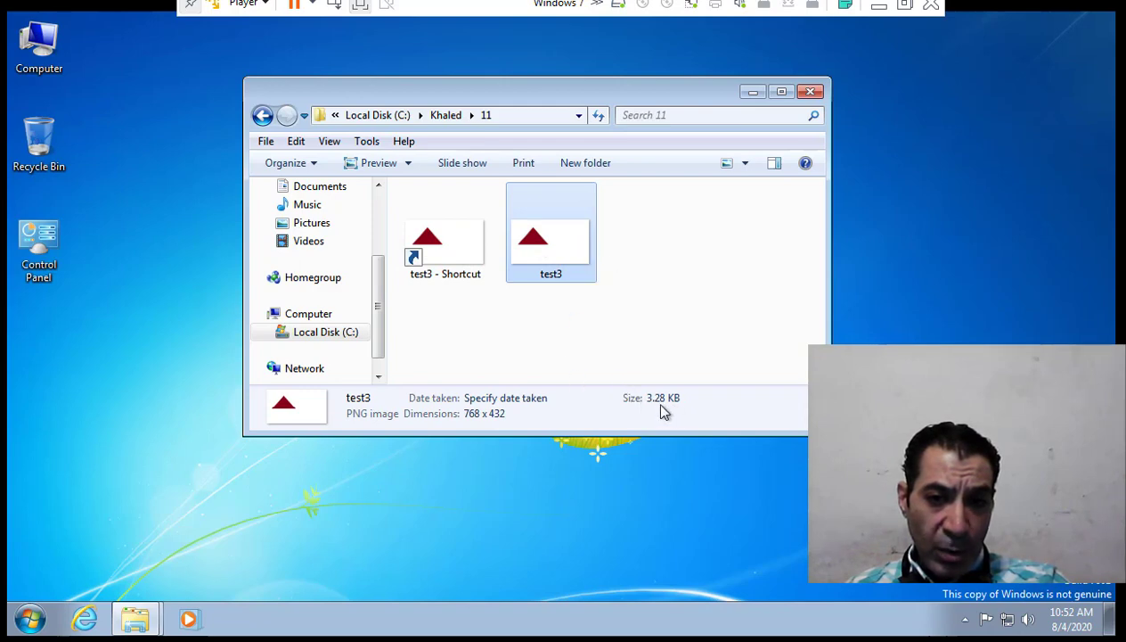
pyautogui.click(460, 250)
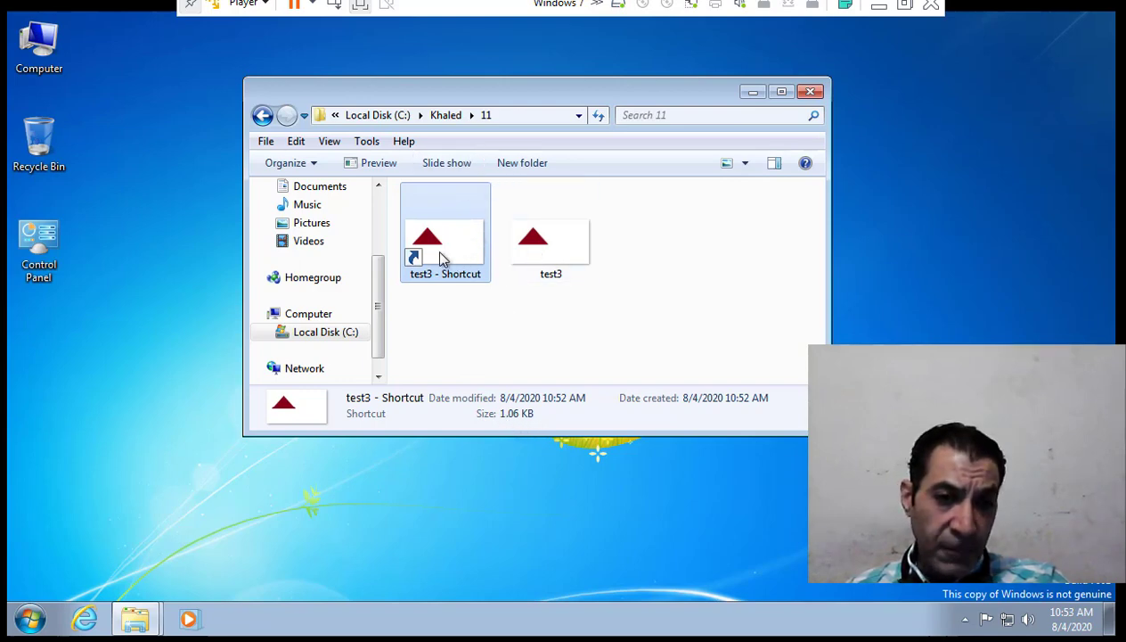
pyautogui.moveTo(438, 256)
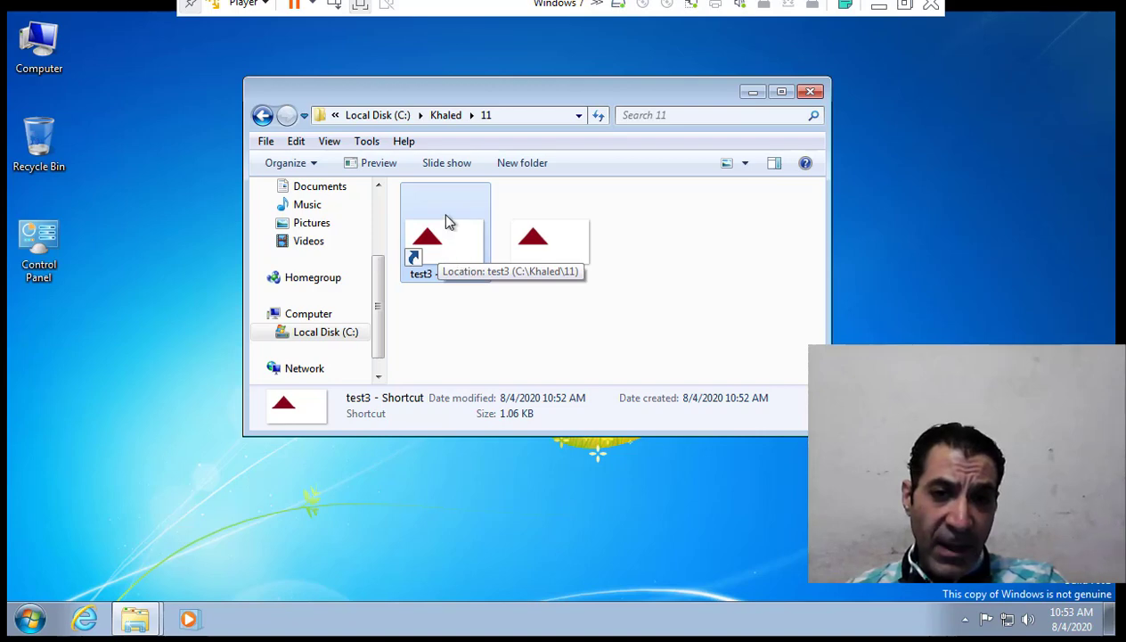
# - Move the folder window aside to uncover the desktop, and send the test3 shortcut to the desktop
pyautogui.moveTo(534, 96); pyautogui.dragTo(664, 97)
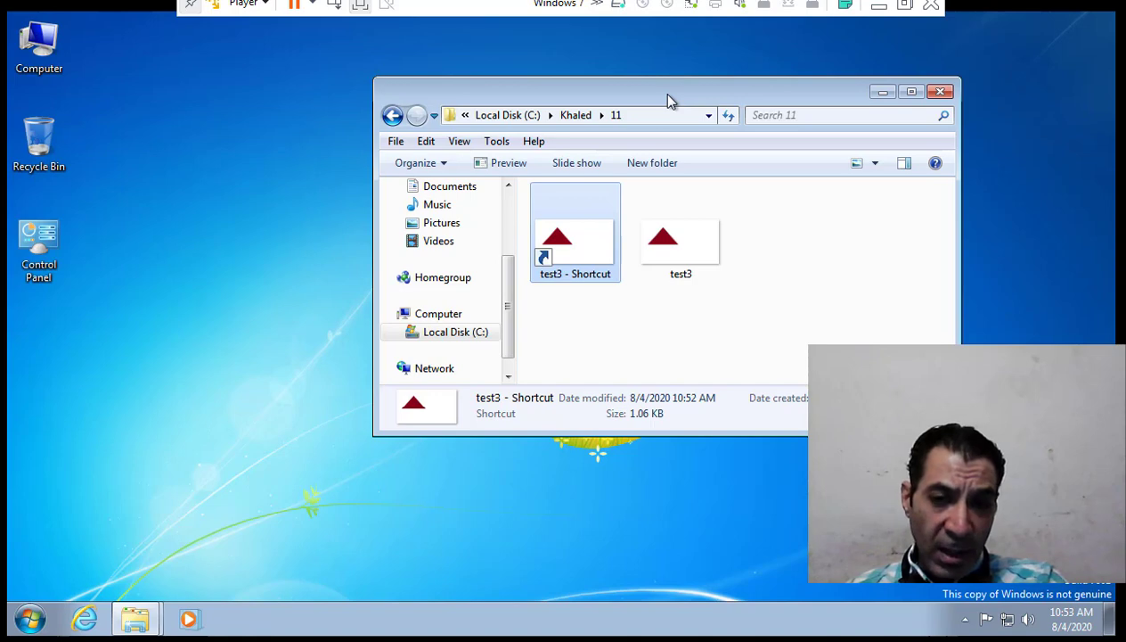
pyautogui.rightClick(580, 242)
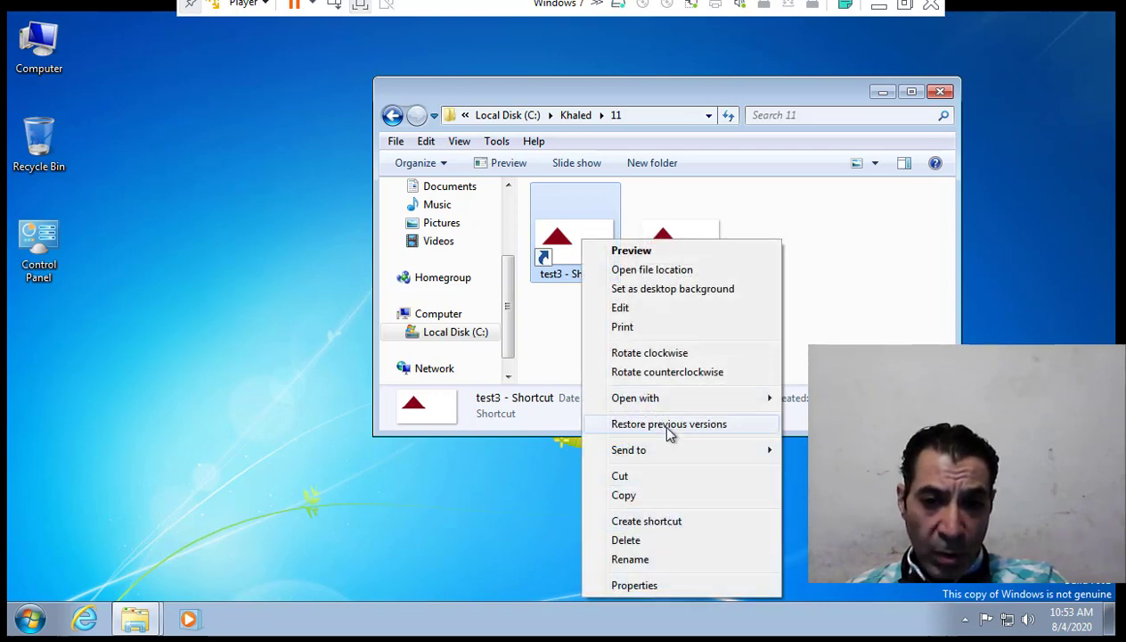
pyautogui.moveTo(687, 452)
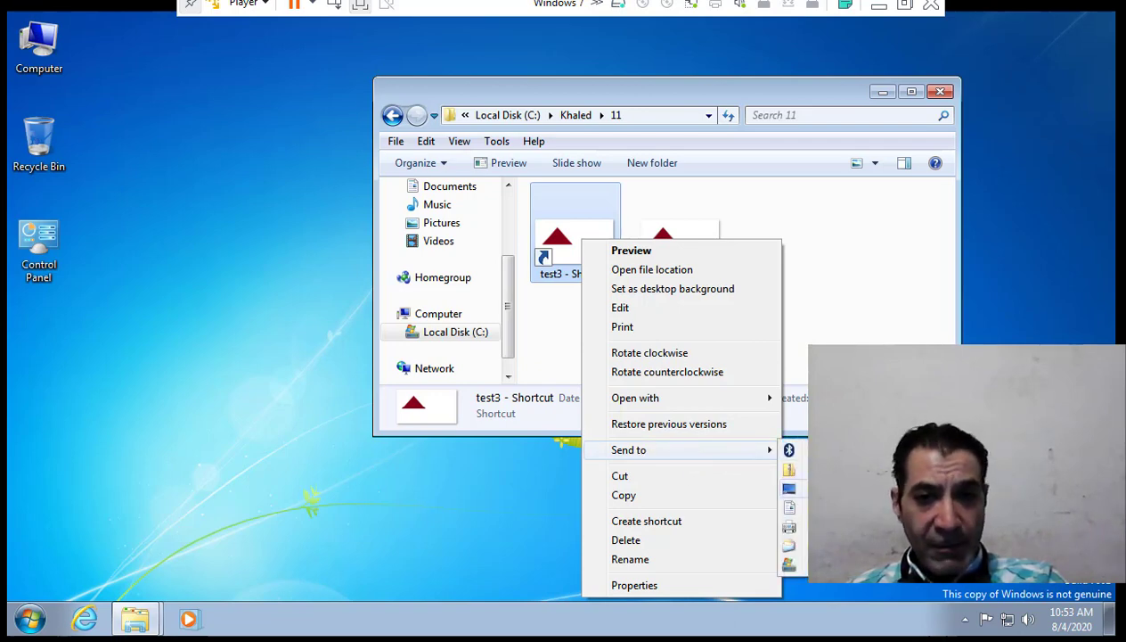
pyautogui.click(802, 489)
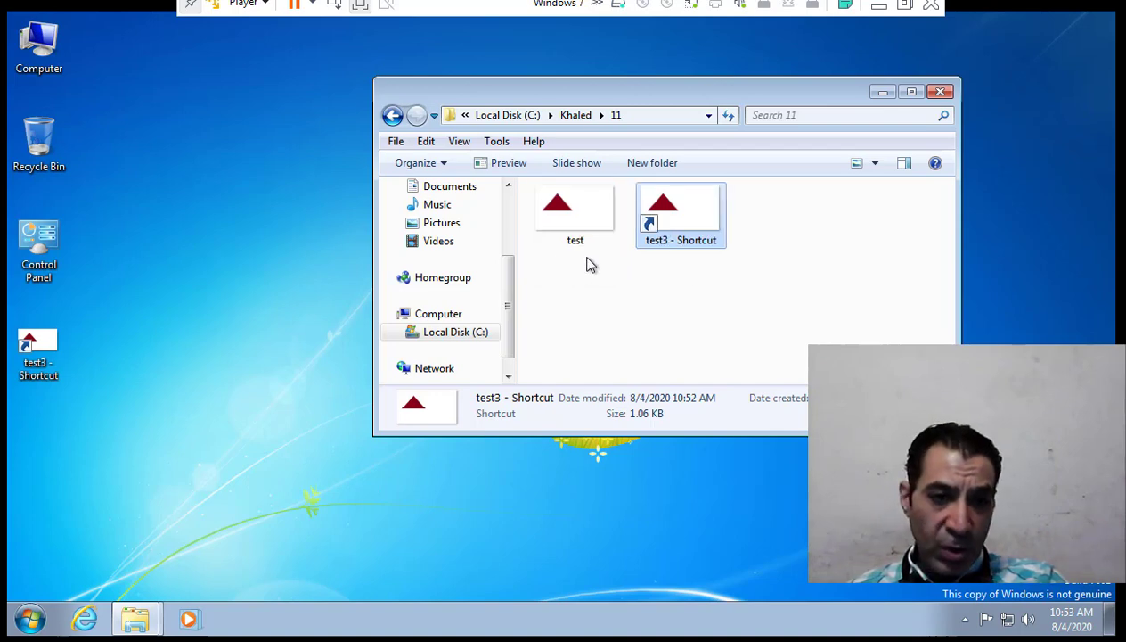
# - Delete the test3 shortcut from the desktop to the Recycle Bin
pyautogui.click(67, 343)
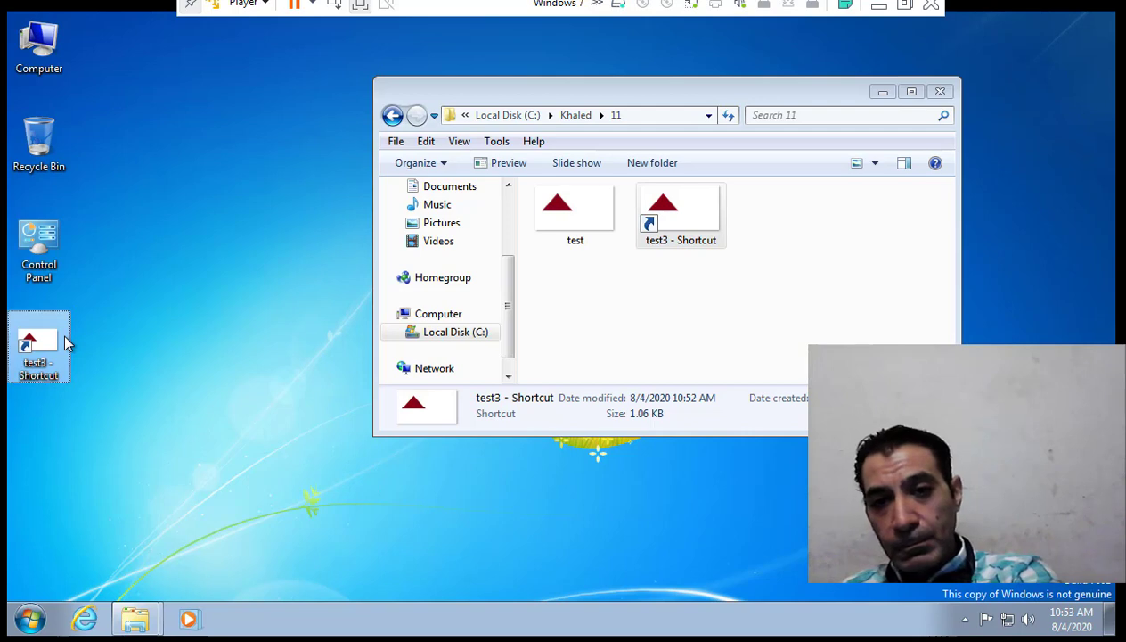
pyautogui.press('Delete')
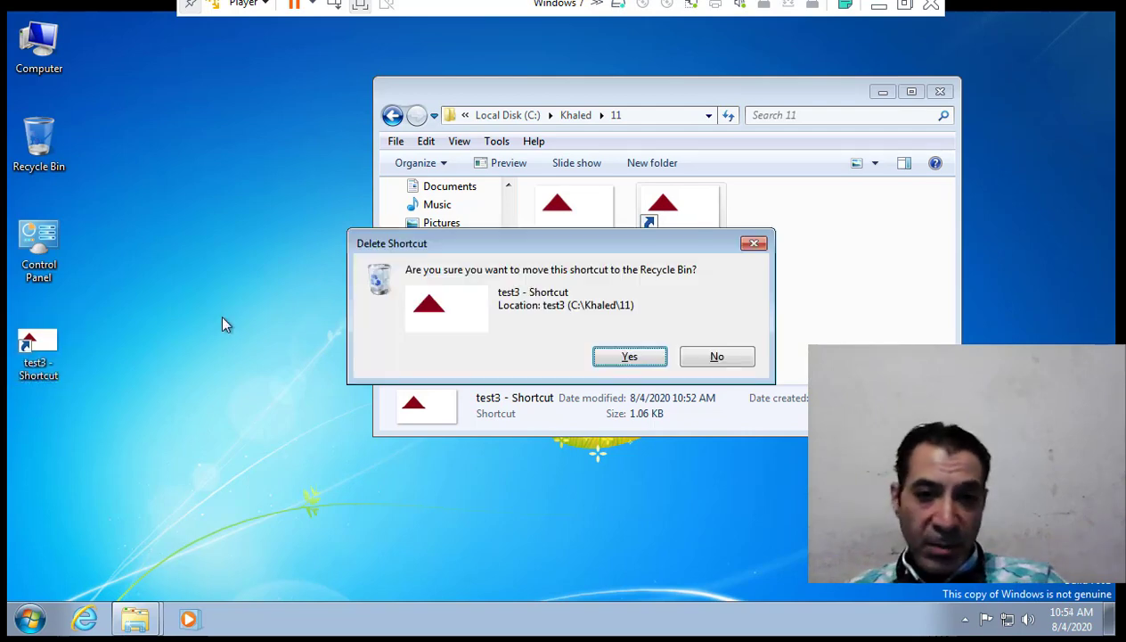
pyautogui.click(629, 357)
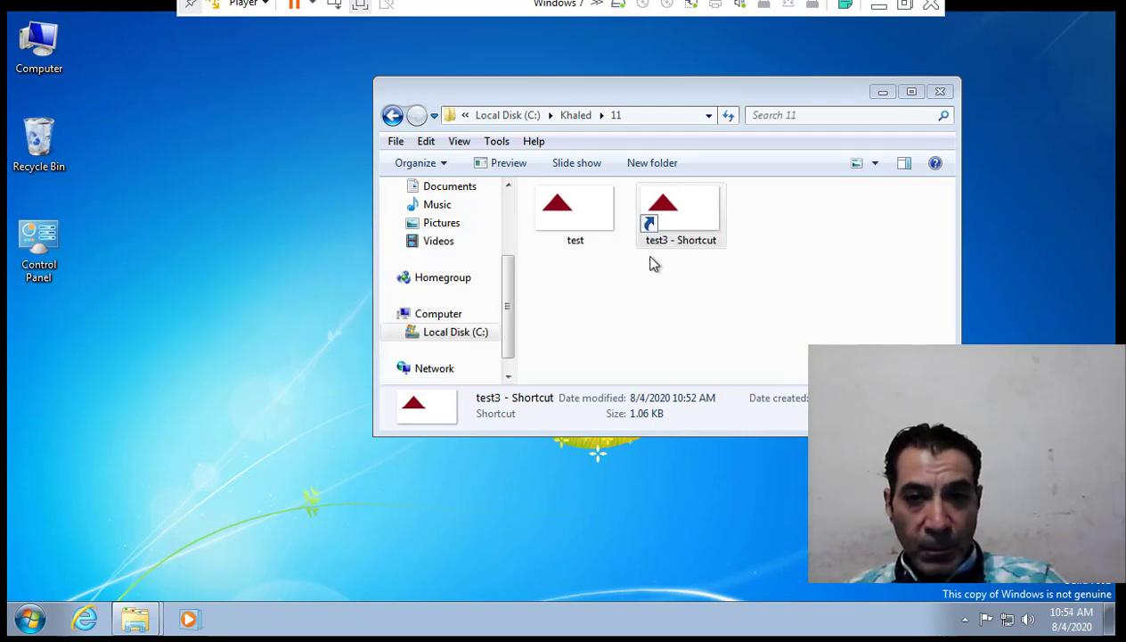
# - Move the test3 shortcut from folder 11 to the desktop by cutting and pasting it
pyautogui.click(684, 221)
pyautogui.doubleClick(684, 221)
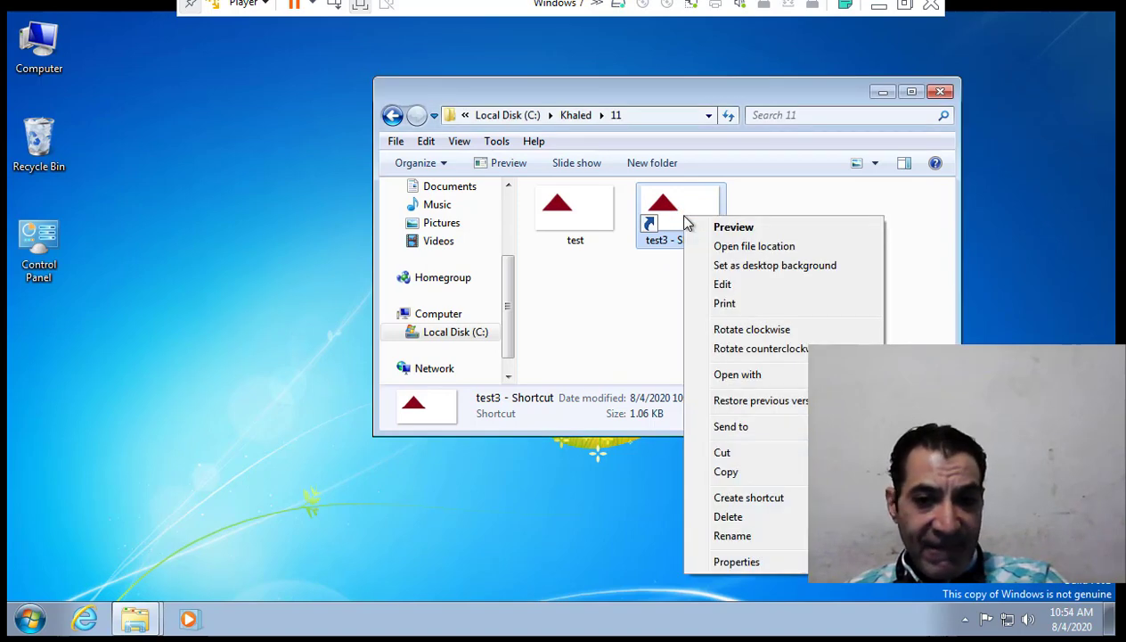
pyautogui.click(718, 453)
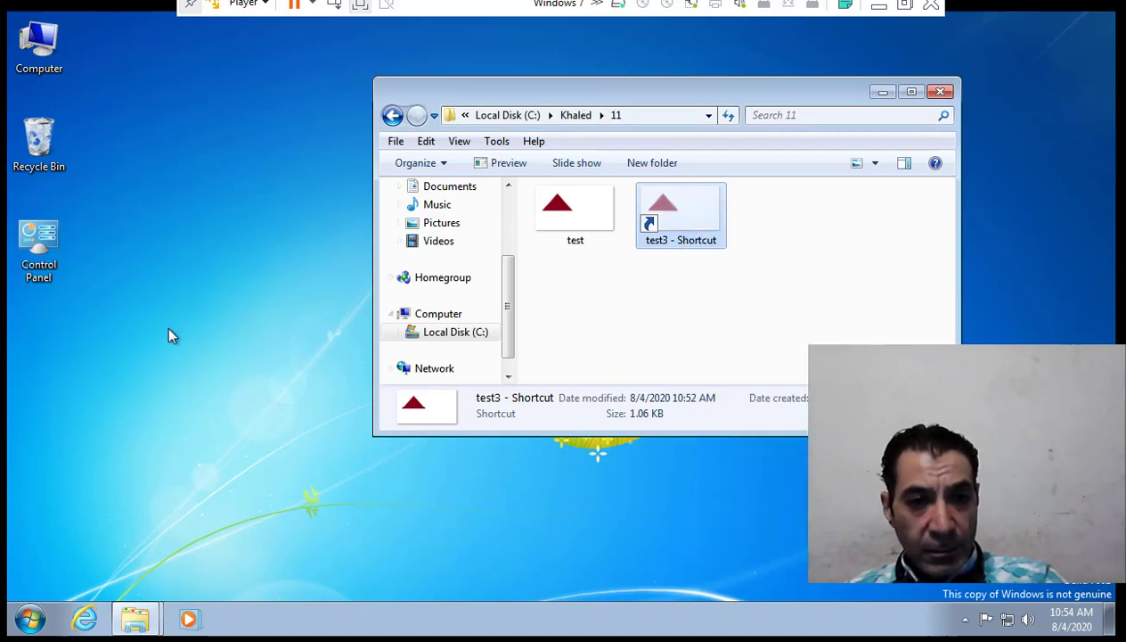
pyautogui.click(74, 330)
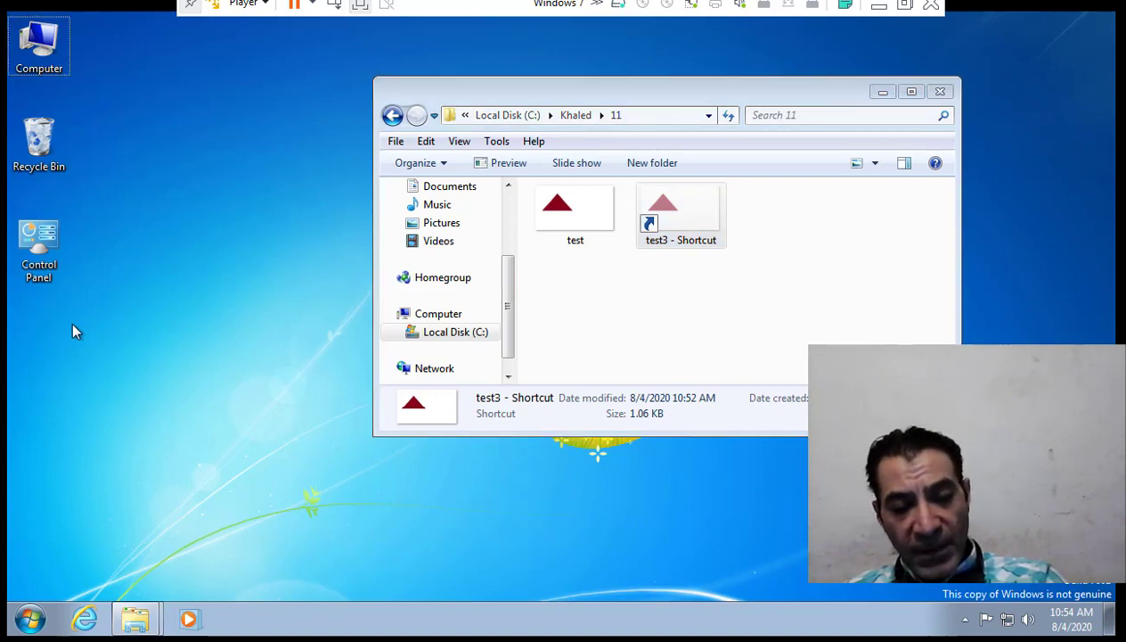
pyautogui.hotkey('ctrl', 'v')
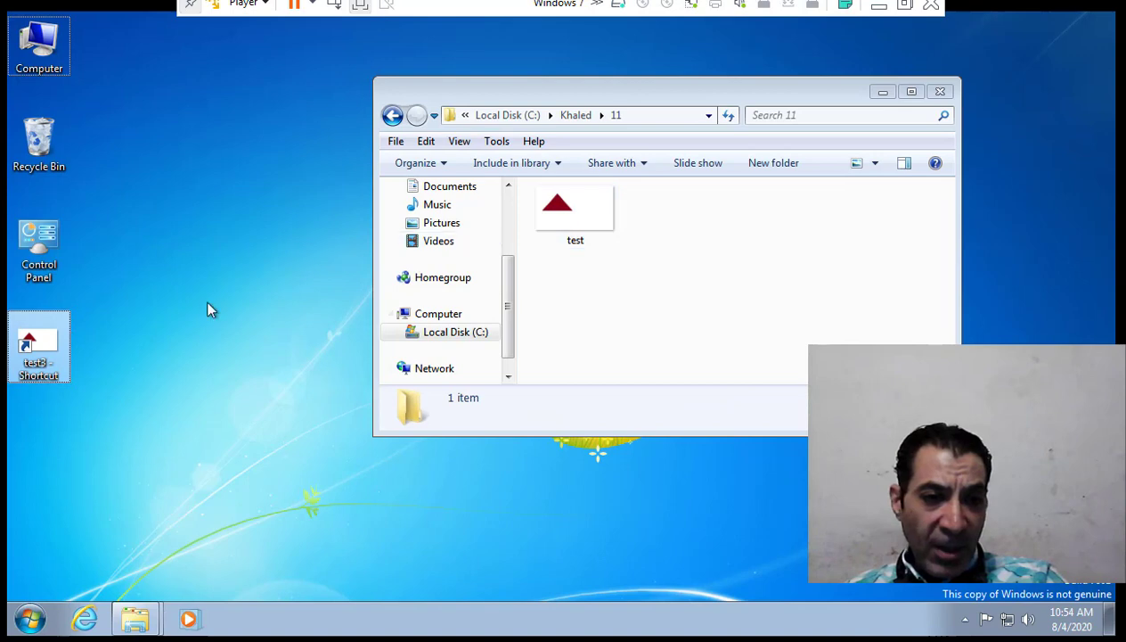
# - Test the test3 shortcut on the desktop, then view the picture test from folder 11 and close the viewer
pyautogui.doubleClick(48, 342)
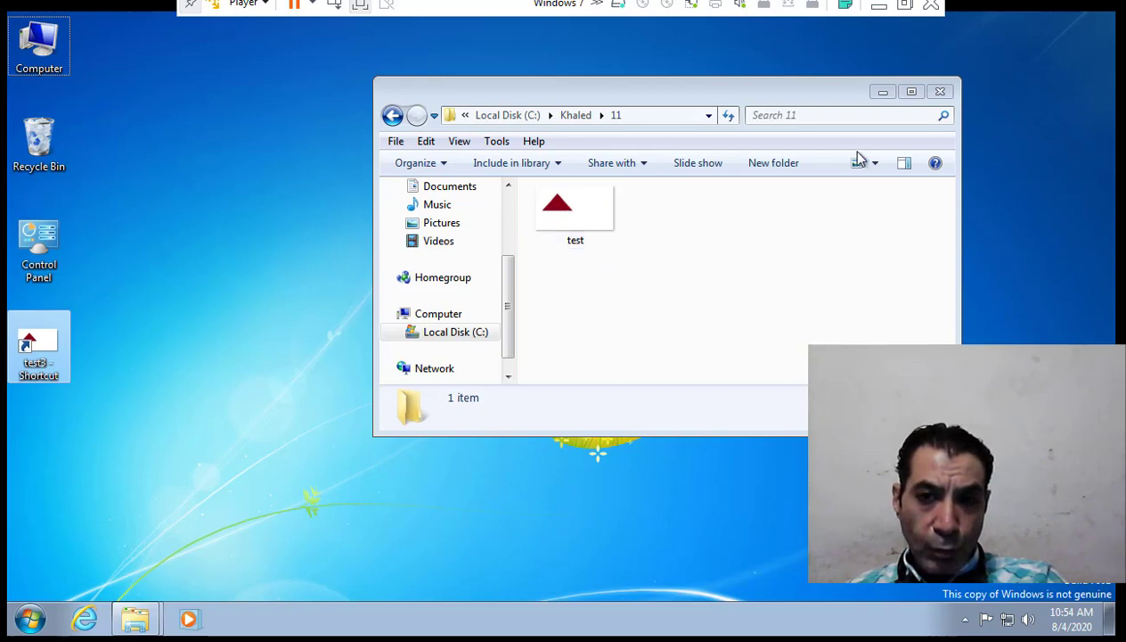
pyautogui.doubleClick(554, 223)
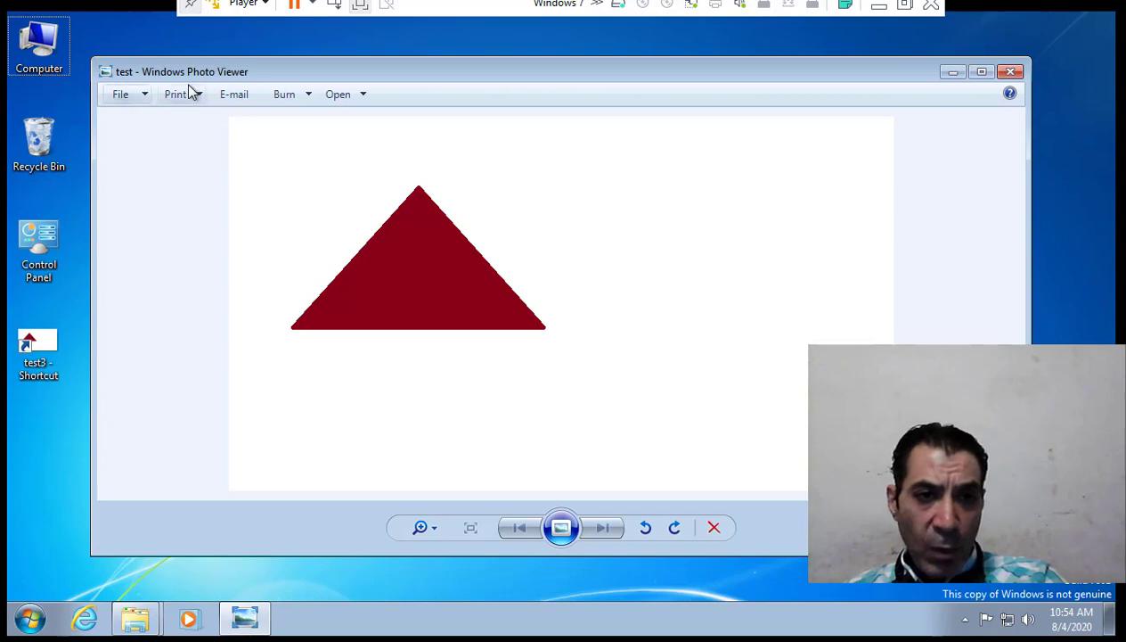
pyautogui.click(1014, 75)
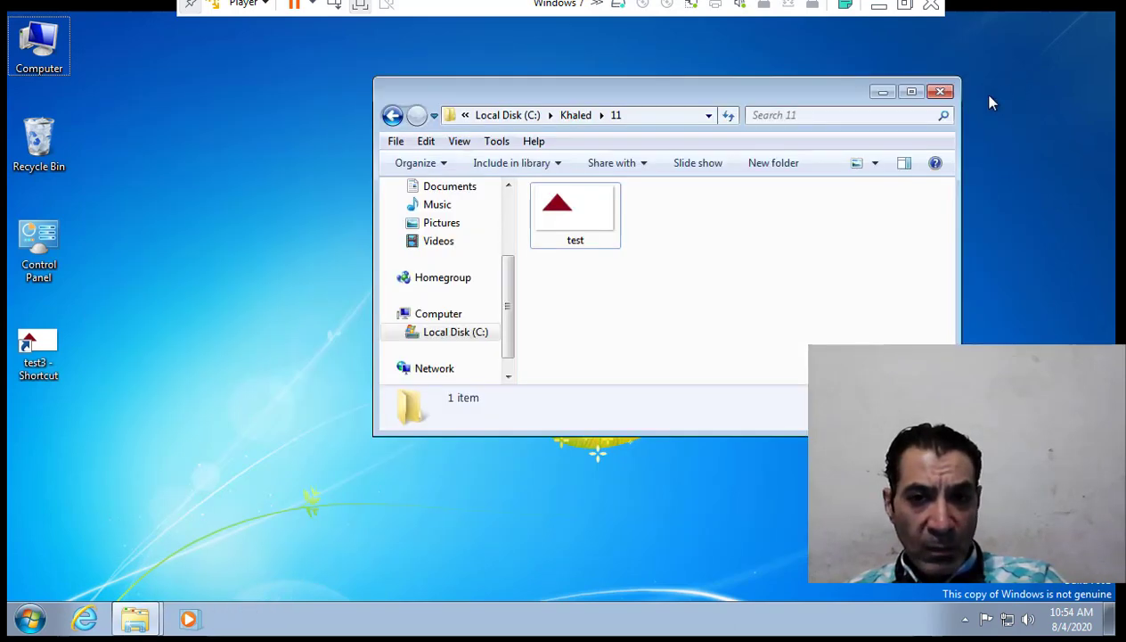